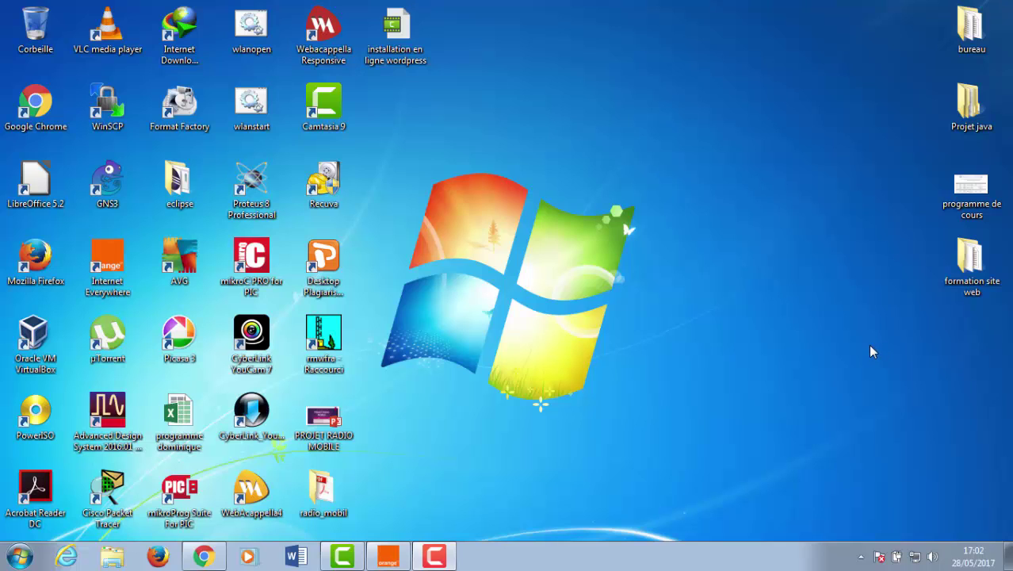
- Open the 'formation site web' desktop folder in Explorer, closing and reopening it once
{"action": "double_click", "coordinate": [971, 273]}
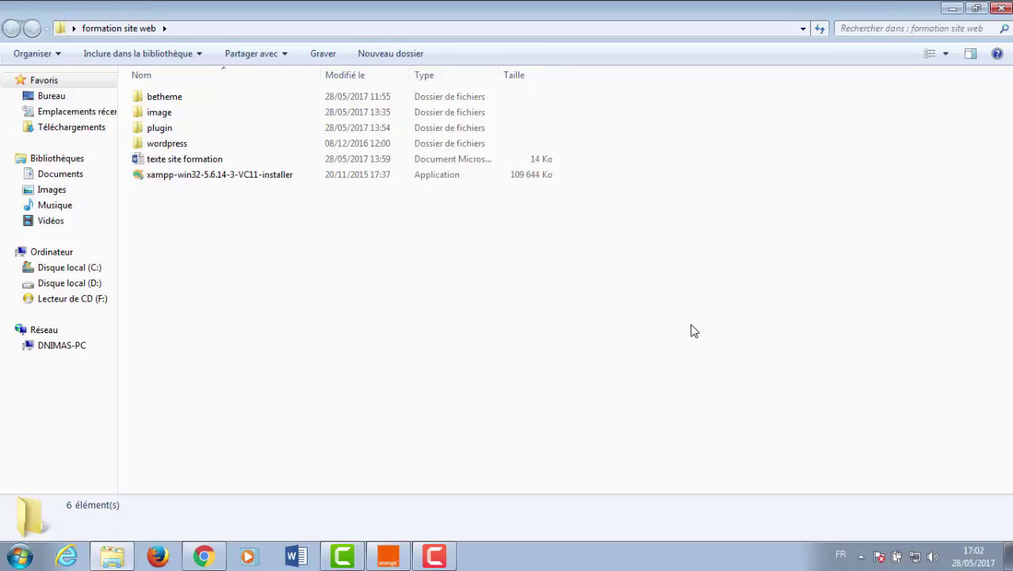
{"action": "left_click", "coordinate": [1001, 8]}
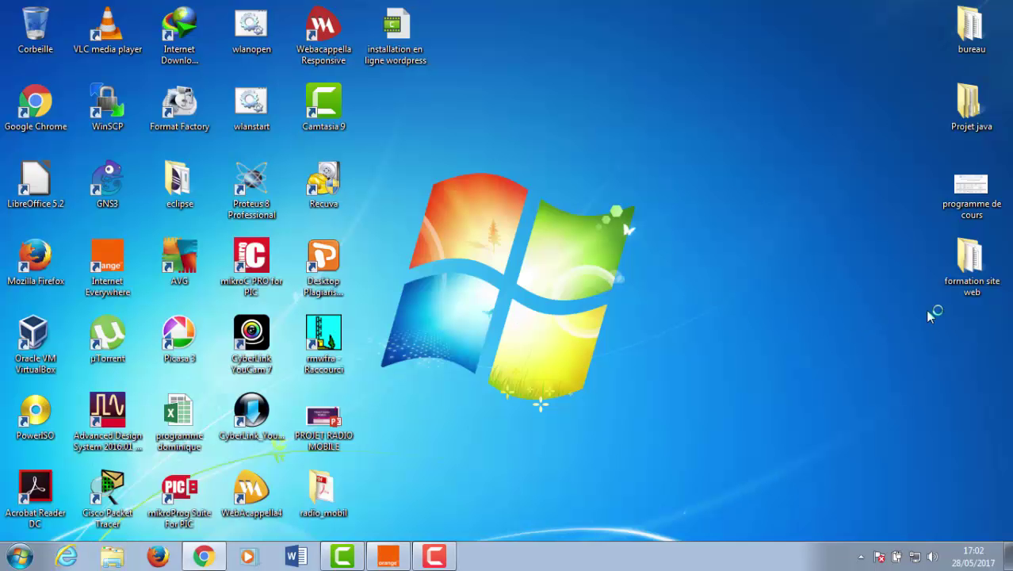
{"action": "double_click", "coordinate": [961, 275]}
{"action": "double_click", "coordinate": [972, 274]}
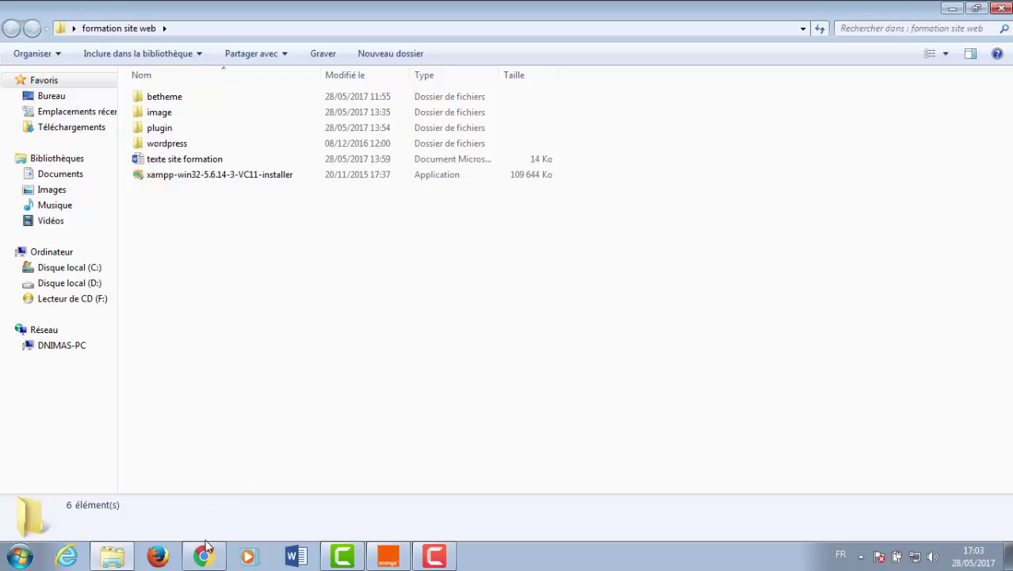
- In a new tab, Google 'télécharger xampp pour windows 7 64 bits' and open the Download XAMPP result
{"action": "left_click", "coordinate": [203, 555]}
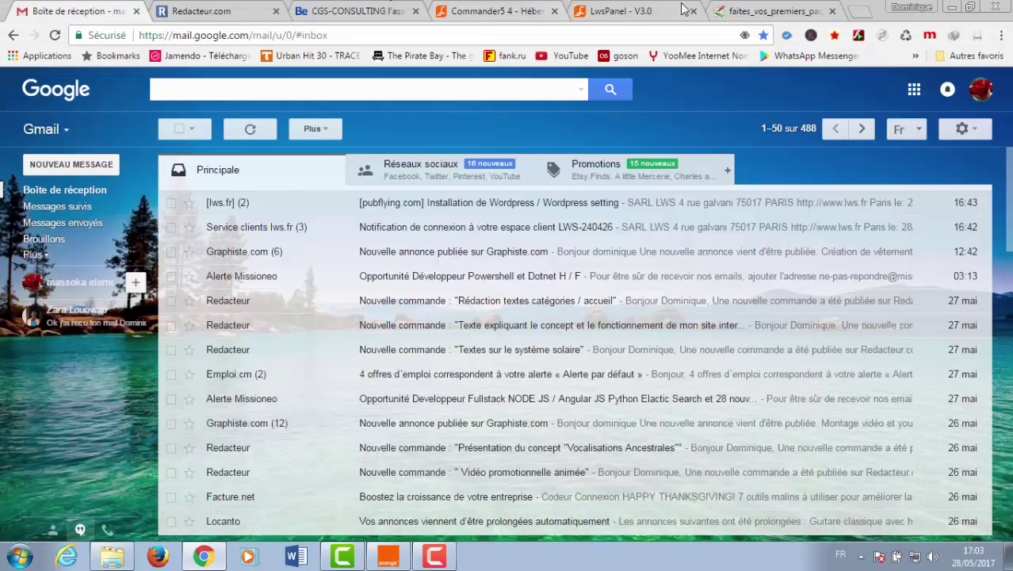
{"action": "left_click", "coordinate": [860, 11]}
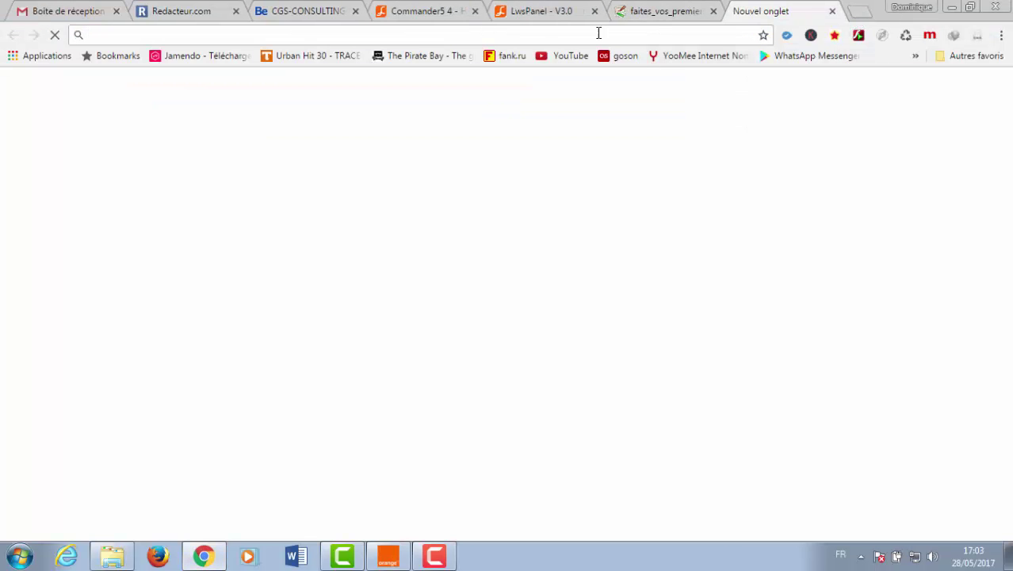
{"action": "type", "text": "t"}
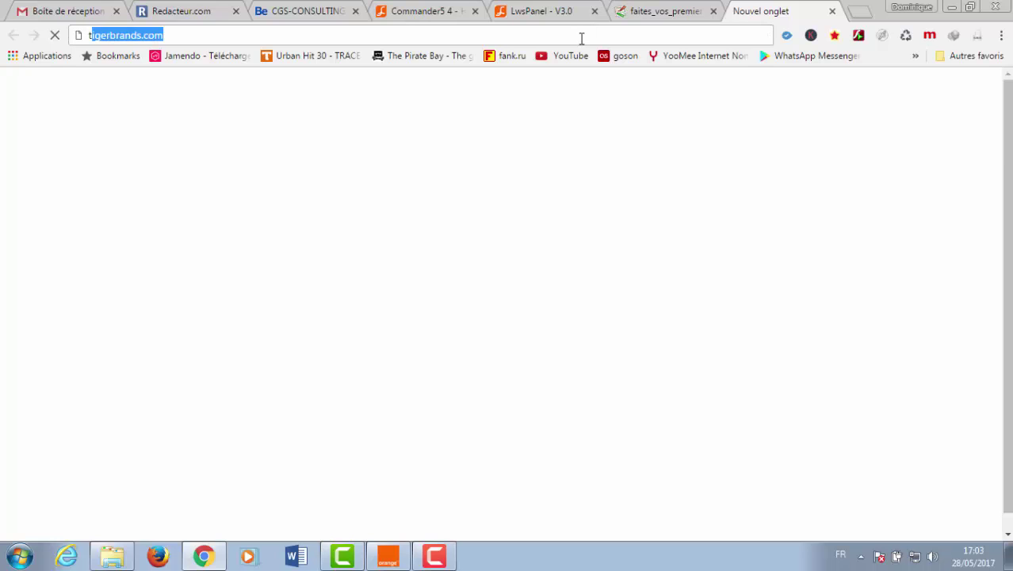
{"action": "type", "text": "éléch"}
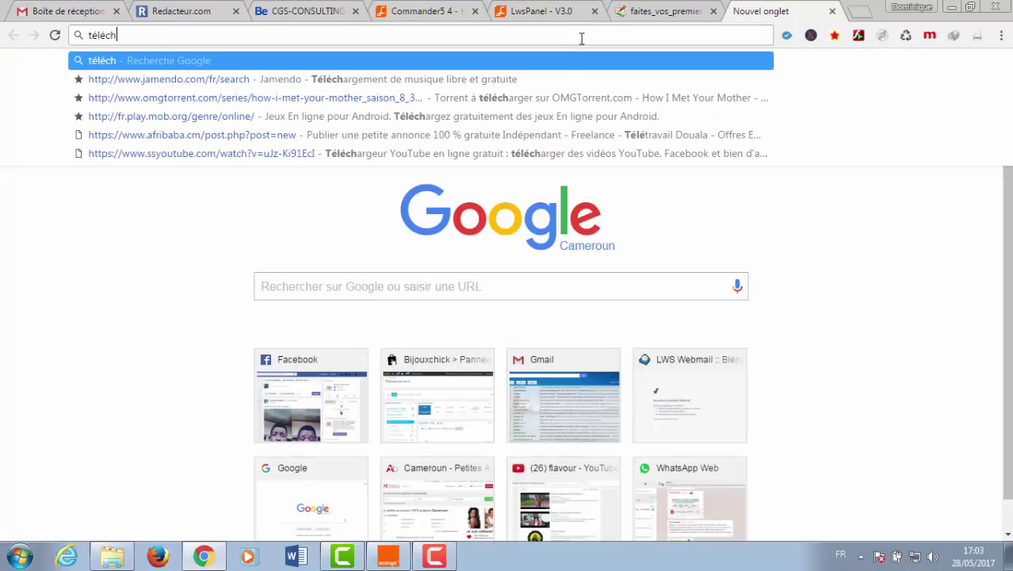
{"action": "type", "text": "arger"}
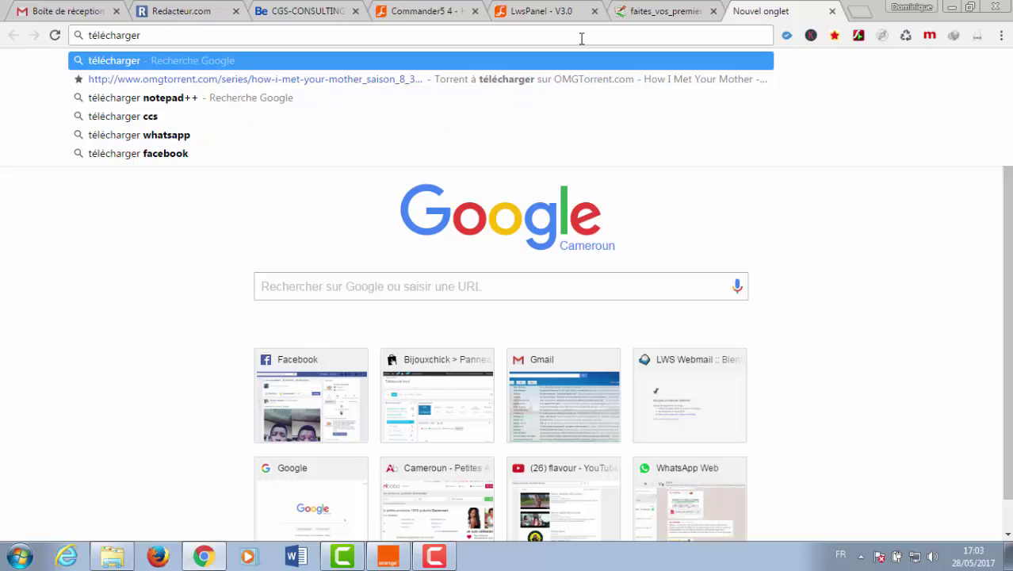
{"action": "type", "text": " xam"}
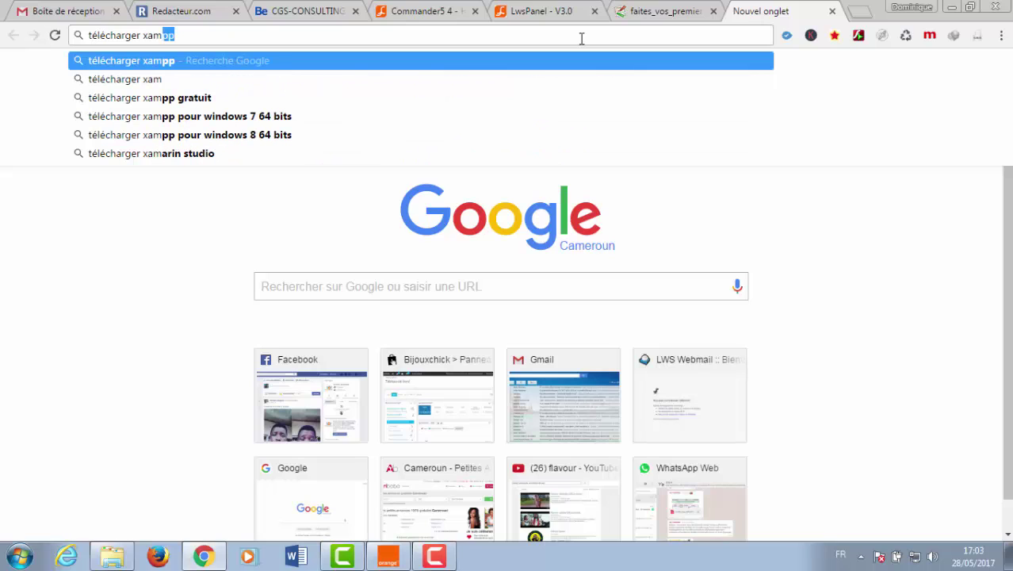
{"action": "type", "text": "pp"}
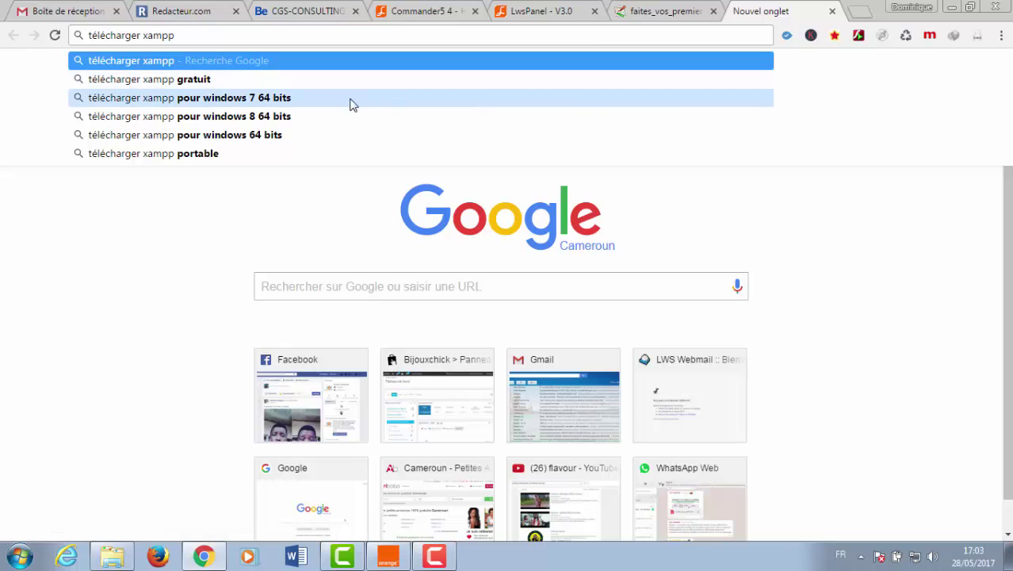
{"action": "left_click", "coordinate": [306, 98]}
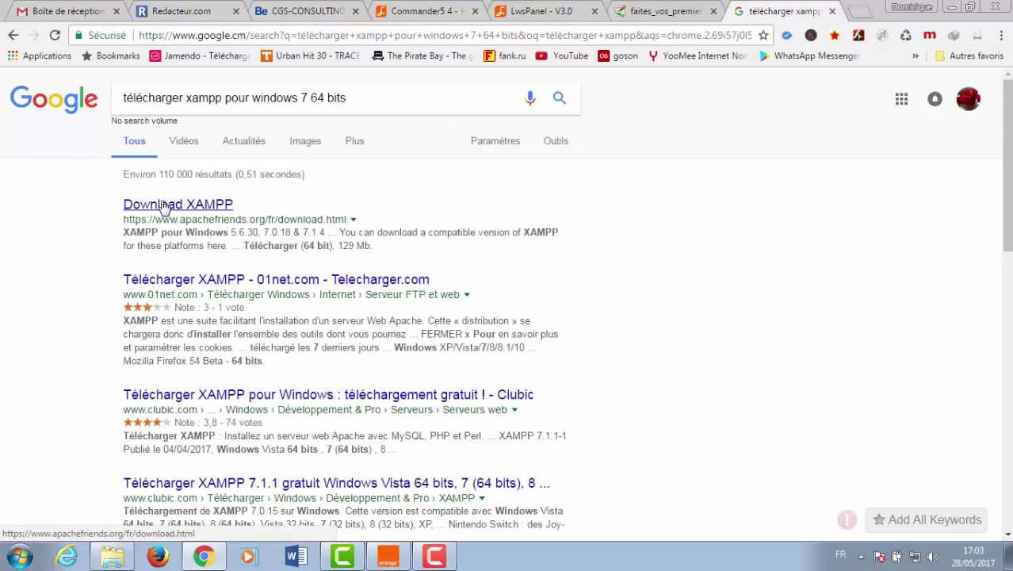
{"action": "left_click", "coordinate": [162, 207]}
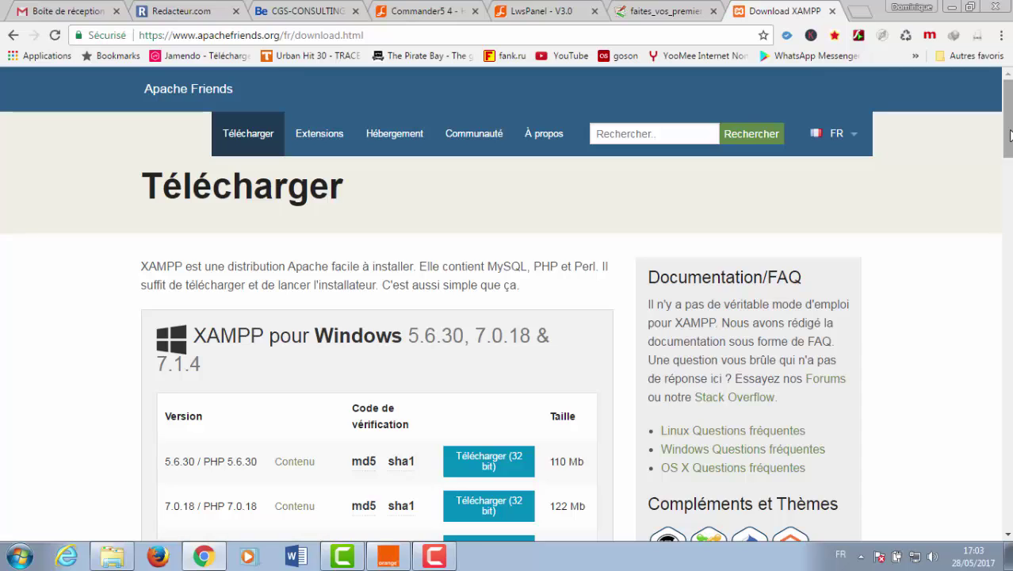
- Scroll through the Windows, Linux and OS X XAMPP download tables, then back to Windows
{"action": "left_click_drag", "start_coordinate": [1008, 134], "coordinate": [1001, 178]}
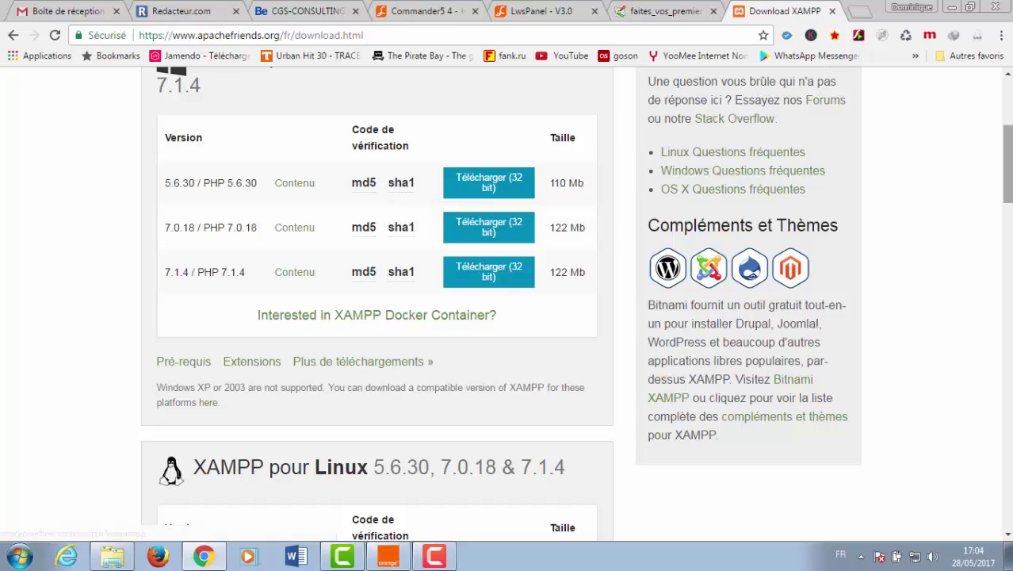
{"action": "left_click_drag", "start_coordinate": [1005, 167], "coordinate": [1005, 155]}
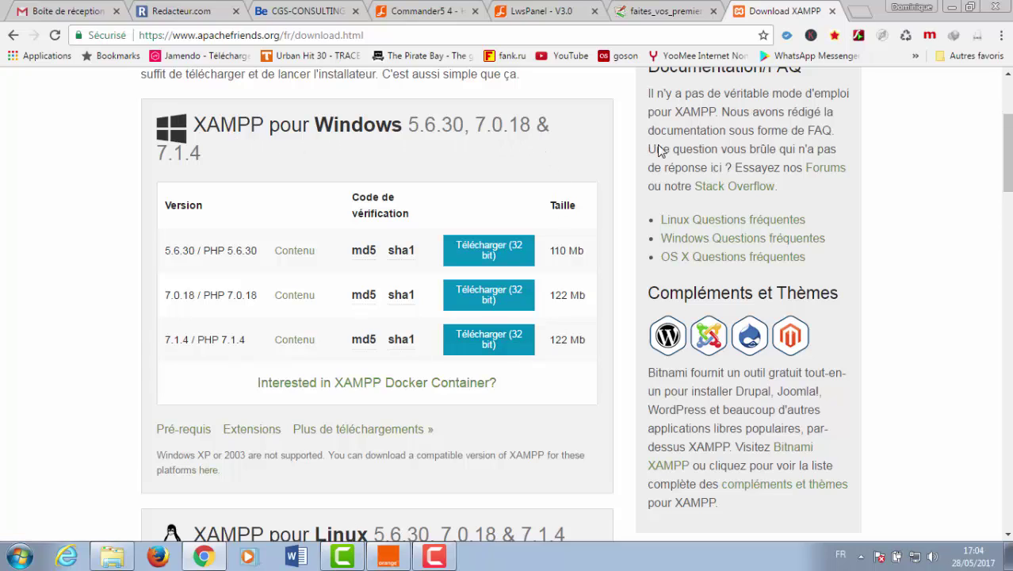
{"action": "left_click_drag", "start_coordinate": [1007, 150], "coordinate": [1007, 202]}
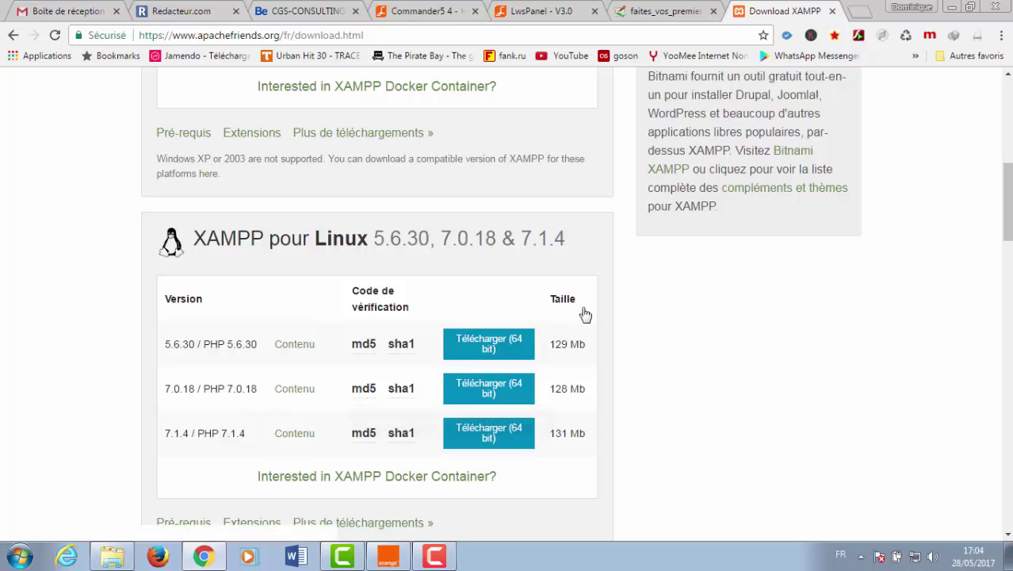
{"action": "left_click_drag", "start_coordinate": [1007, 198], "coordinate": [1006, 201]}
{"action": "scroll", "coordinate": [961, 296], "scroll_direction": "down", "scroll_amount": 4}
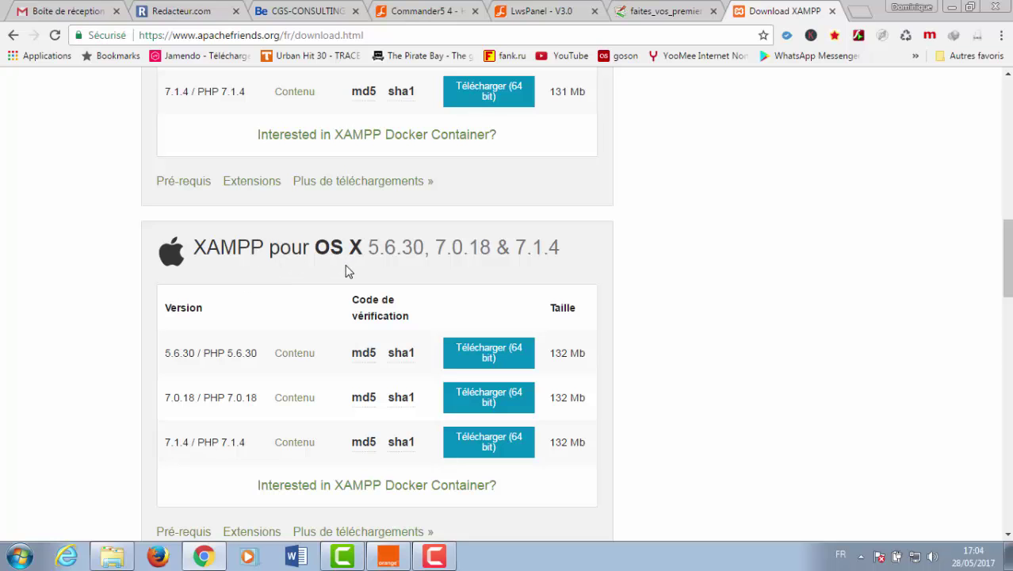
{"action": "left_click_drag", "start_coordinate": [1008, 266], "coordinate": [1004, 113]}
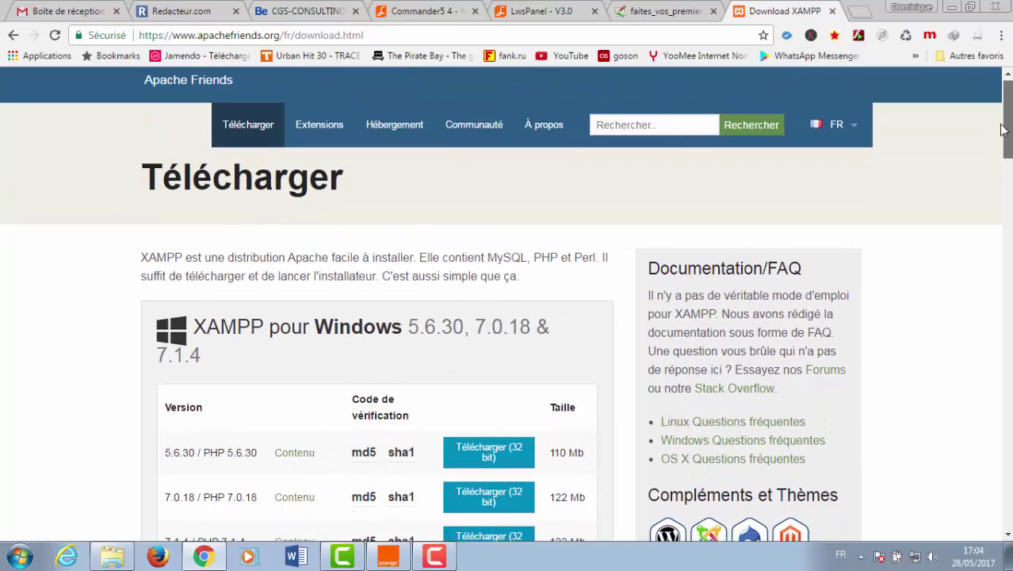
{"action": "scroll", "coordinate": [519, 212], "scroll_direction": "down", "scroll_amount": 3}
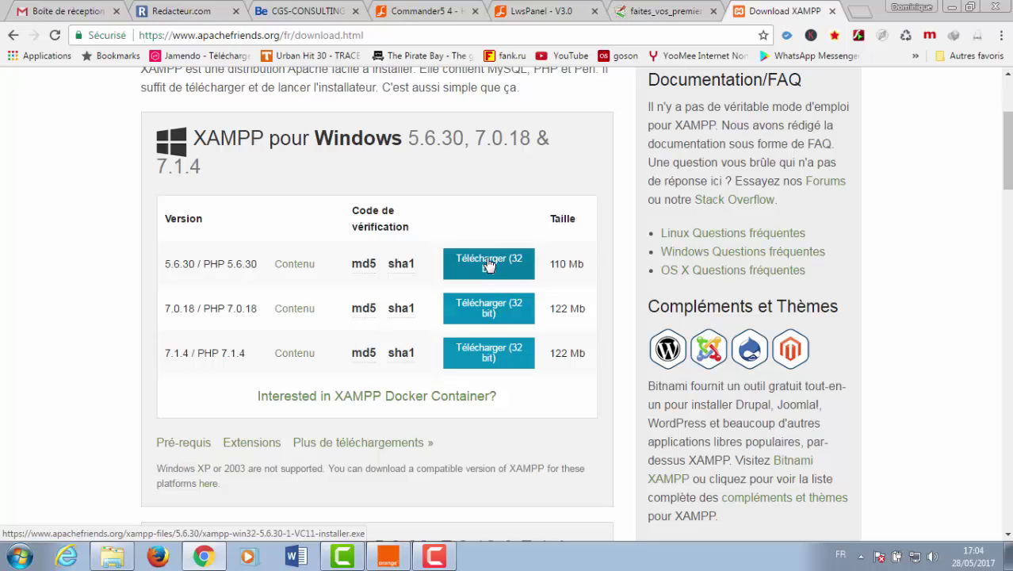
- Start downloading the XAMPP 5.6.30 32-bit Windows installer and view its download tab
{"action": "left_click", "coordinate": [486, 264]}
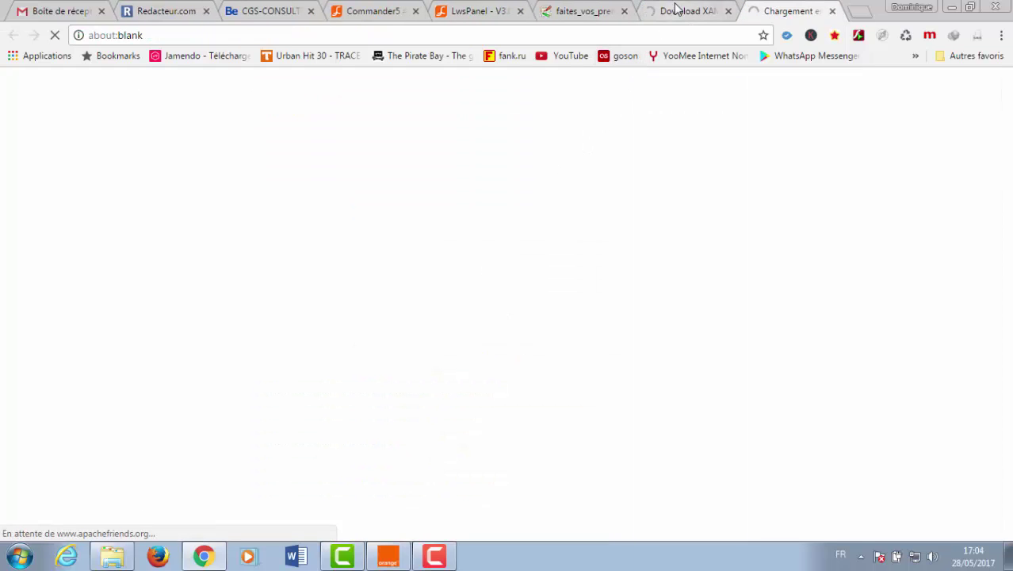
{"action": "left_click", "coordinate": [676, 9]}
{"action": "left_click", "coordinate": [761, 9]}
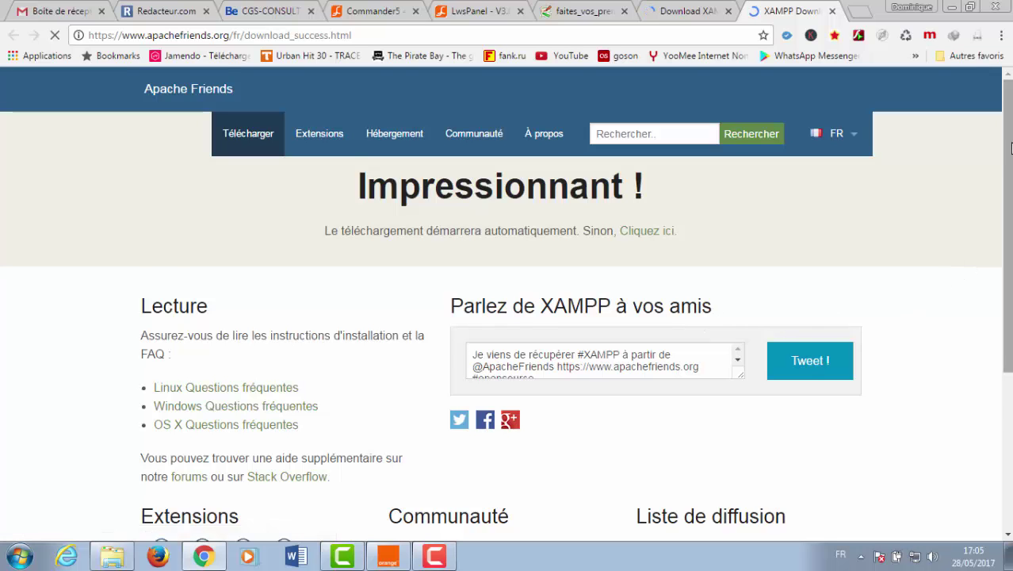
{"action": "scroll", "coordinate": [505, 306], "scroll_direction": "down", "scroll_amount": 3}
{"action": "scroll", "coordinate": [1006, 318], "scroll_direction": "down", "scroll_amount": 3}
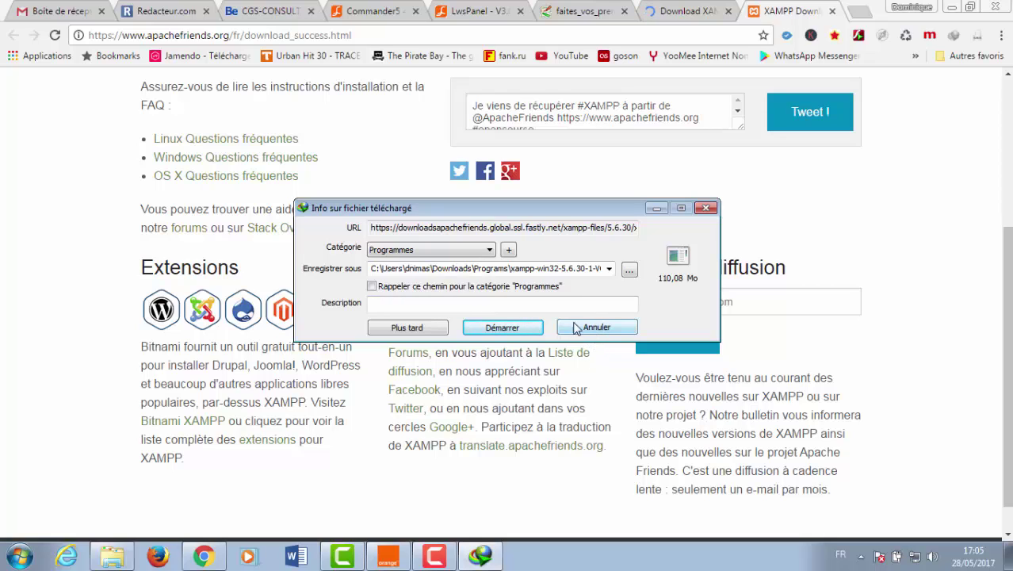
- Cancel the XAMPP download and return to the Windows download page
{"action": "left_click", "coordinate": [592, 328]}
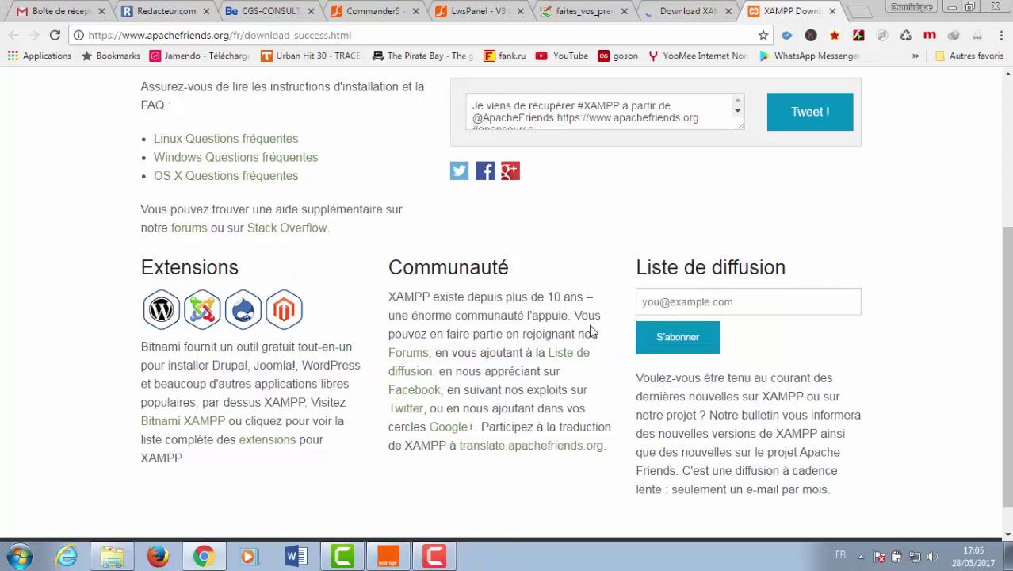
{"action": "left_click", "coordinate": [684, 11]}
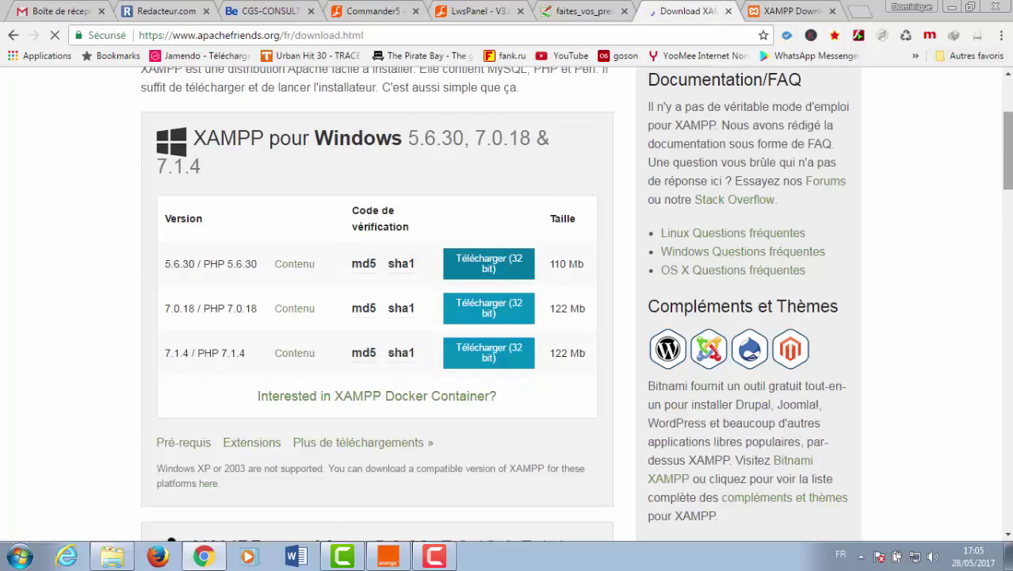
{"action": "left_click_drag", "start_coordinate": [1007, 145], "coordinate": [1005, 98]}
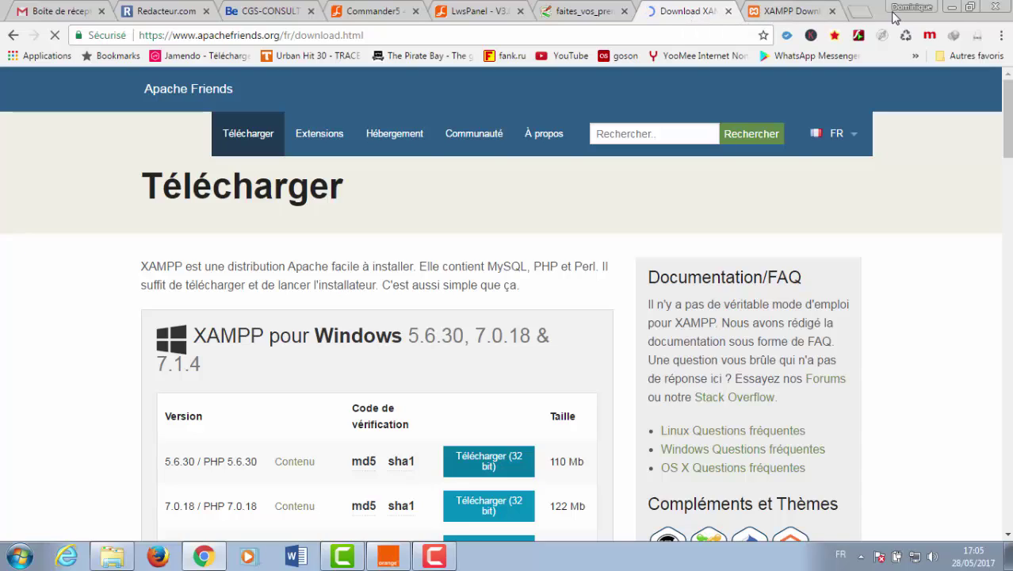
- Reopen the formation site web folder and select the xampp-win32-5.6.14-3-VC11-installer file
{"action": "left_click", "coordinate": [949, 9]}
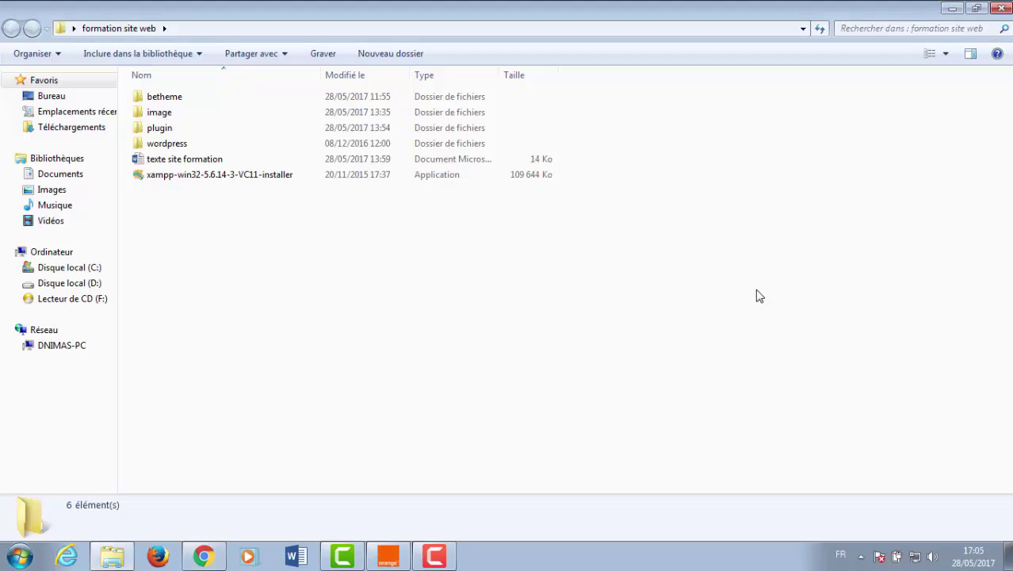
{"action": "left_click", "coordinate": [1000, 8]}
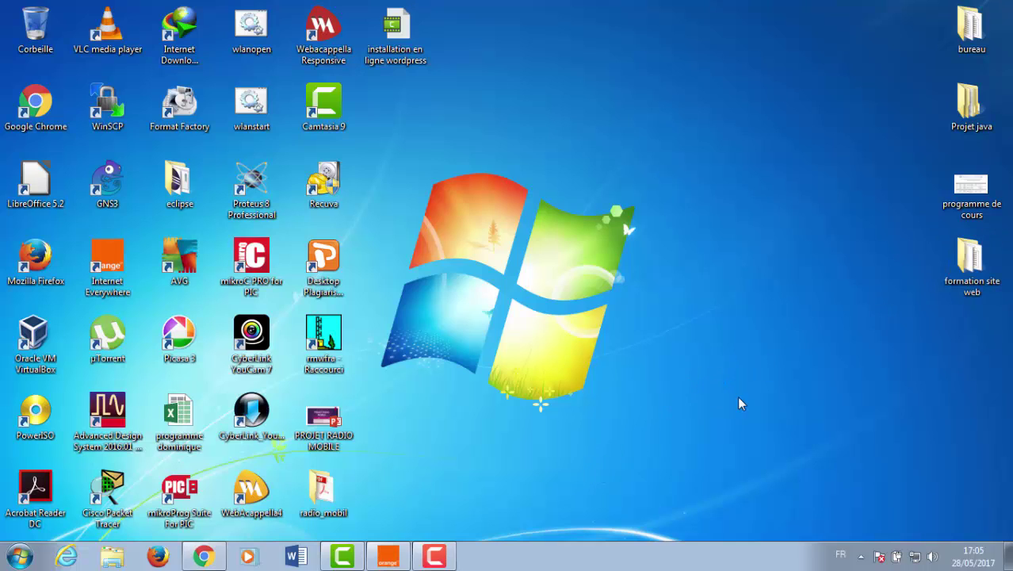
{"action": "double_click", "coordinate": [964, 274]}
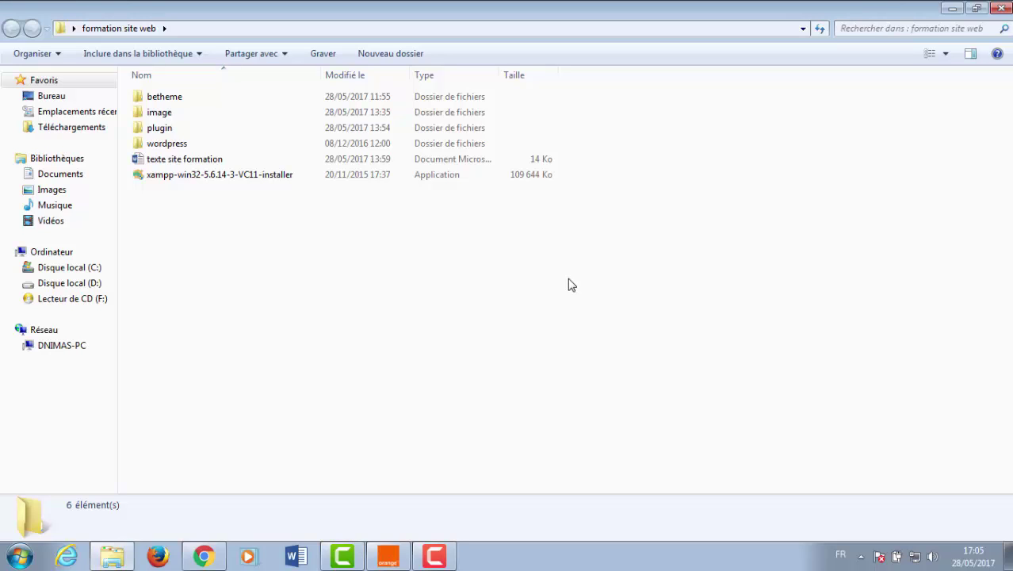
{"action": "left_click", "coordinate": [202, 182]}
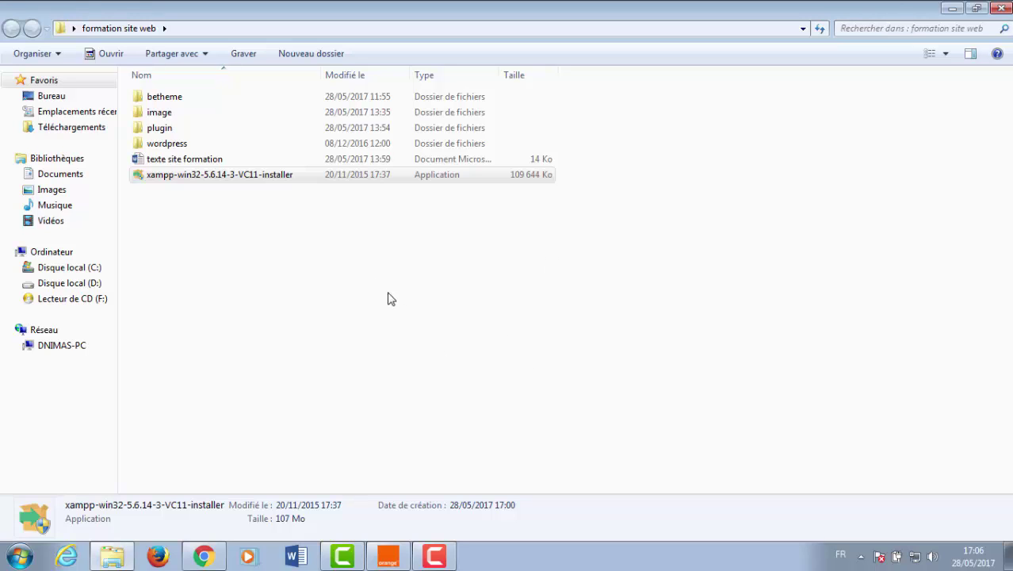
- Refresh the desktop with Actualiser and restore the formation site web folder window
{"action": "left_click", "coordinate": [951, 9]}
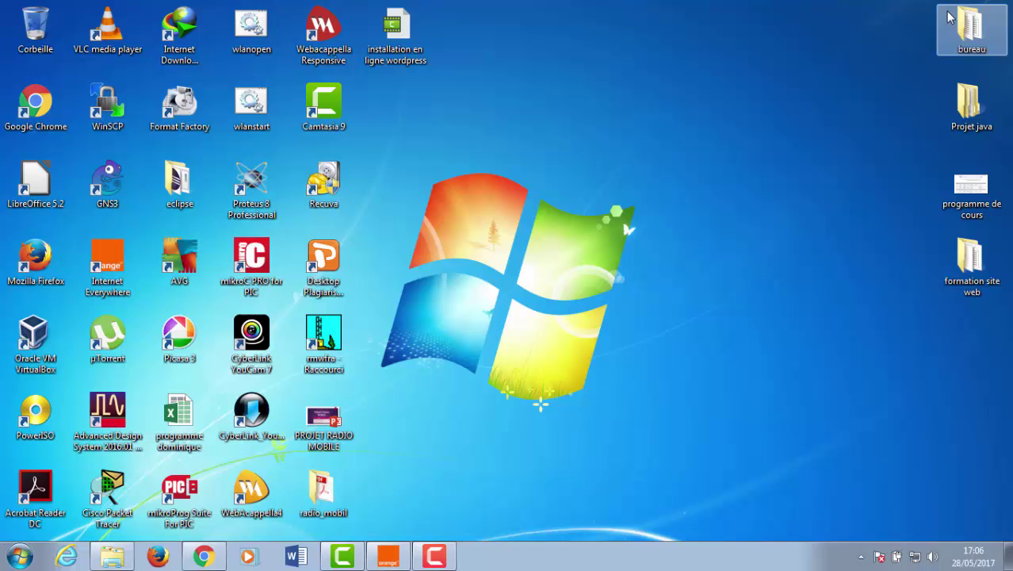
{"action": "right_click", "coordinate": [566, 207]}
{"action": "left_click", "coordinate": [592, 257]}
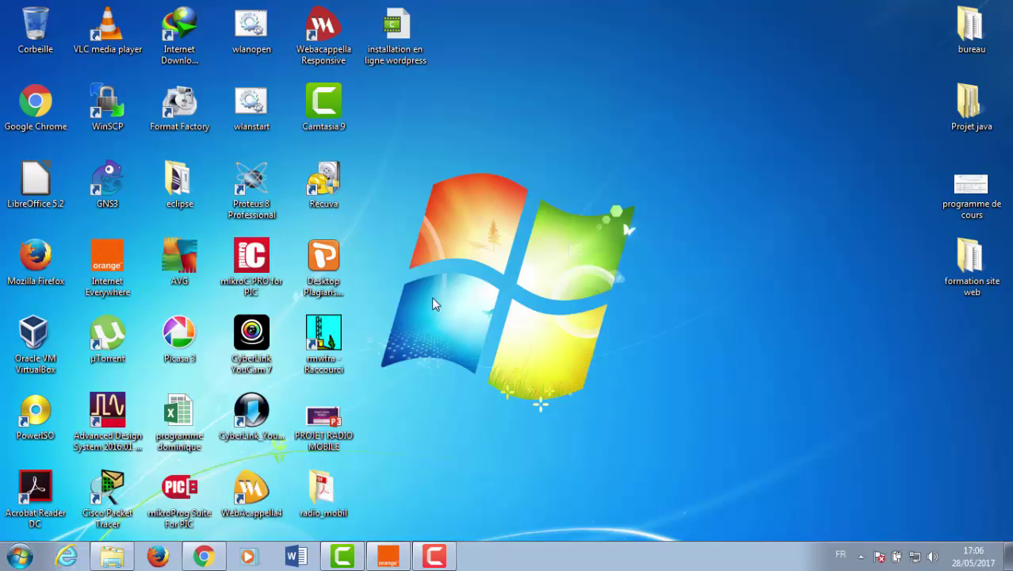
{"action": "left_click", "coordinate": [116, 563]}
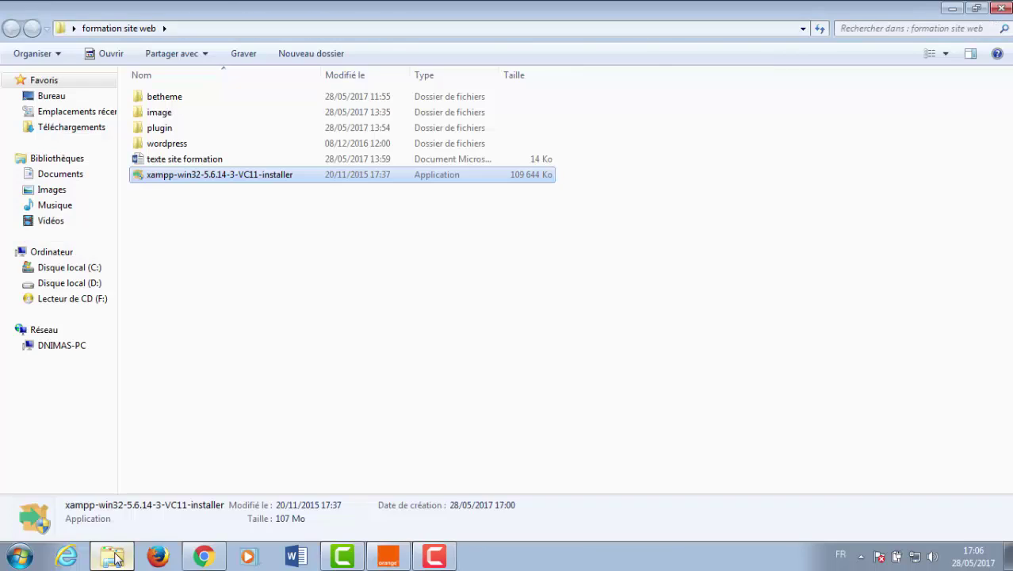
- Answer No to the XAMPP installer's antivirus warning so the installation is cancelled
{"action": "left_click", "coordinate": [384, 328]}
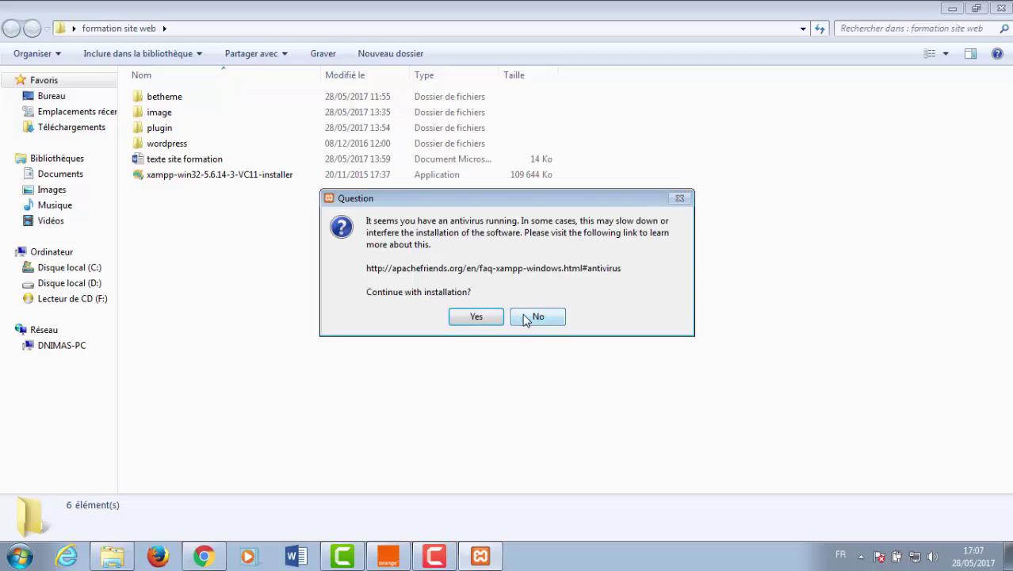
{"action": "left_click", "coordinate": [533, 318]}
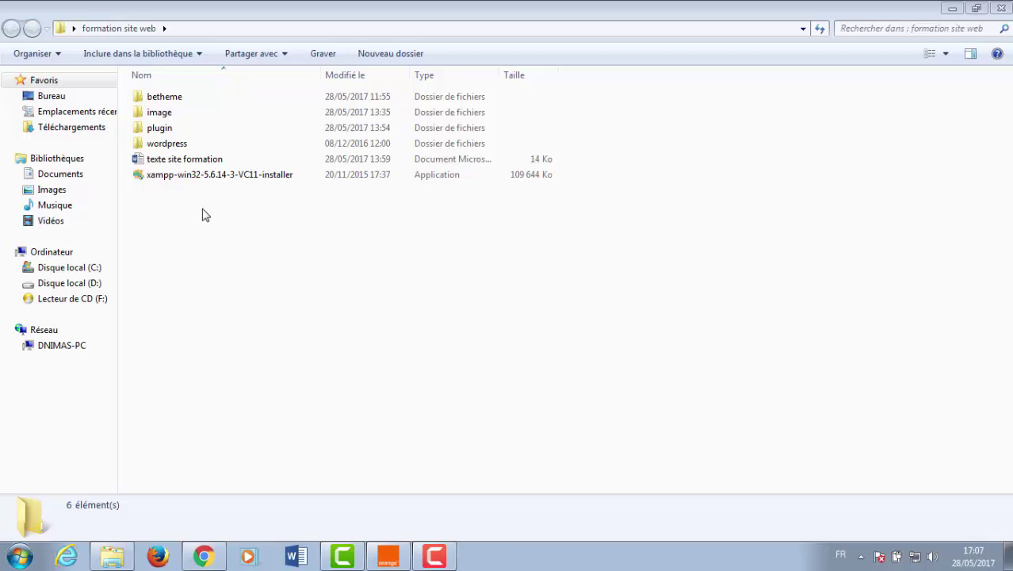
- Open Disque local (C:) to show its 14 items, including the existing xampp folder
{"action": "left_click", "coordinate": [67, 269]}
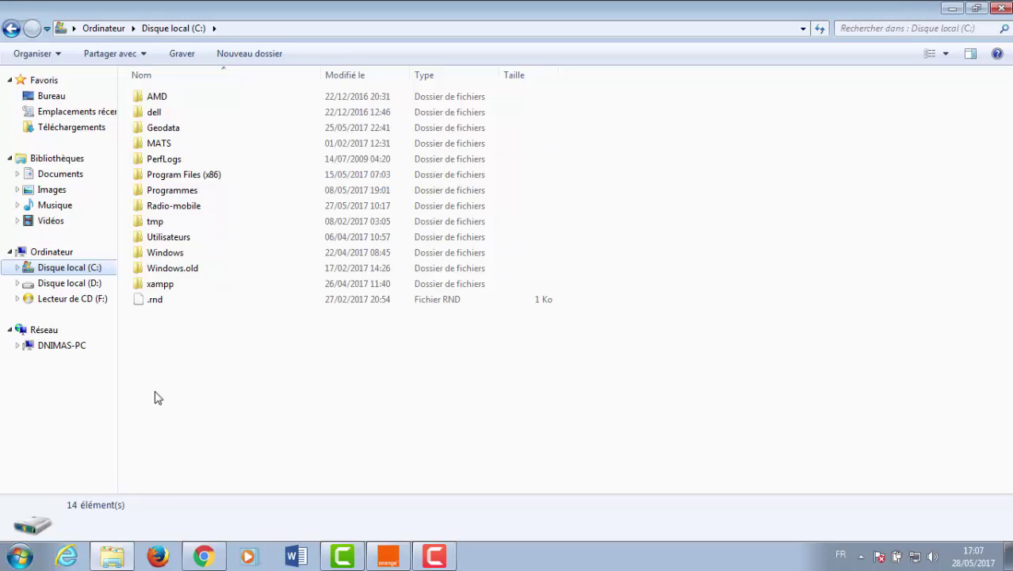
- Search the Start menu for 'xa' and launch XAMPP Control Panel
{"action": "left_click", "coordinate": [17, 561]}
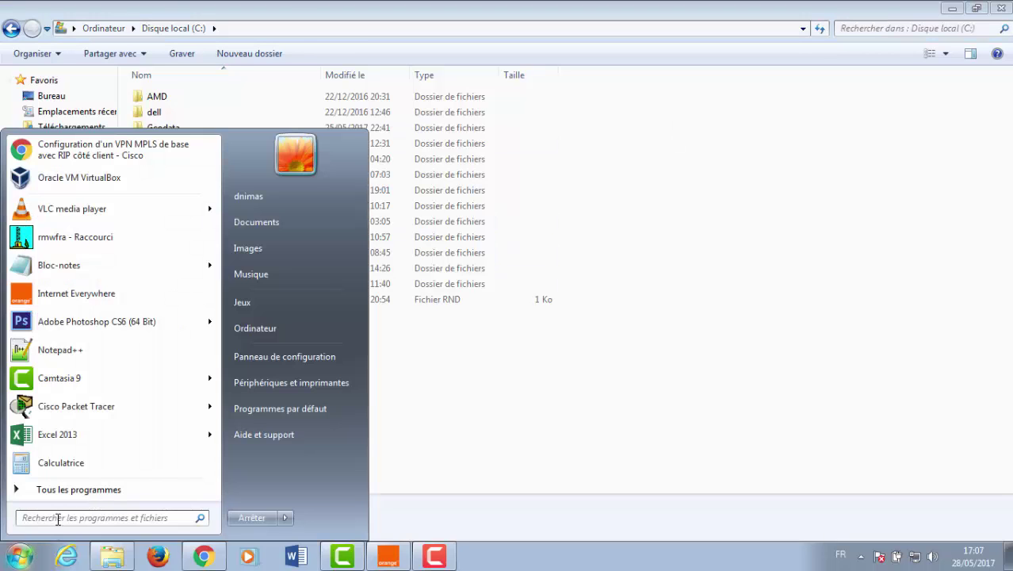
{"action": "type", "text": "xampp"}
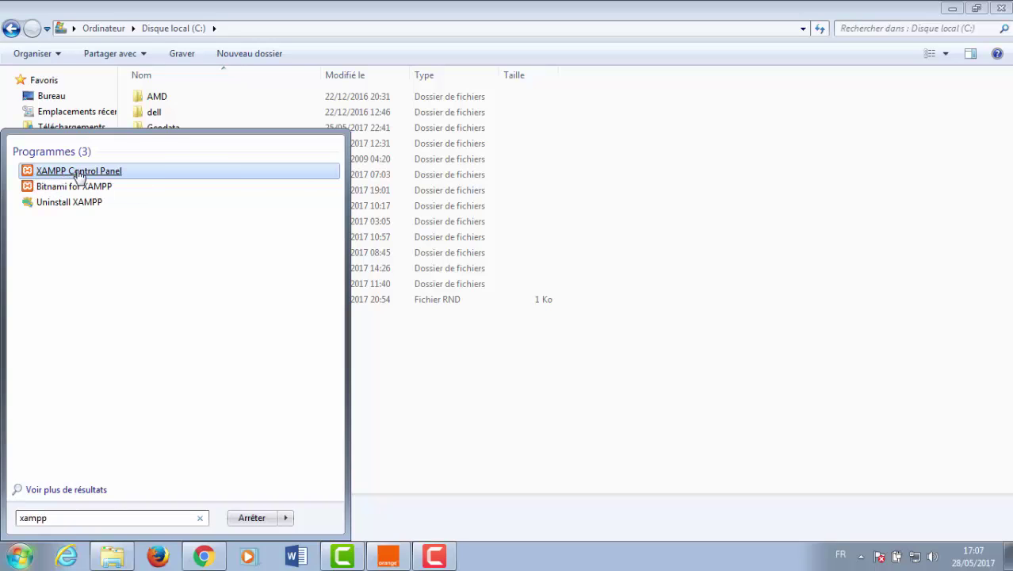
{"action": "left_click", "coordinate": [79, 172]}
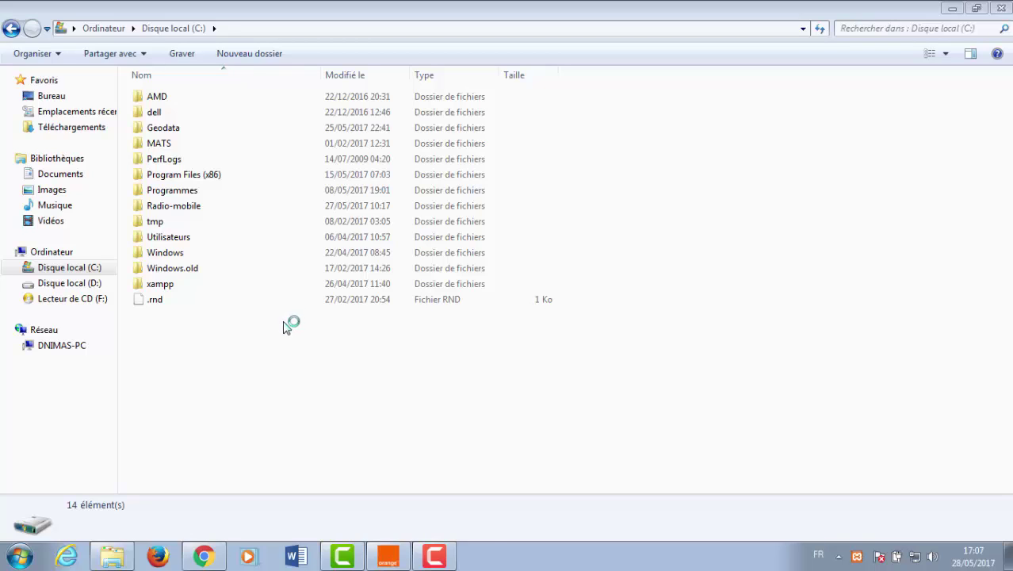
- Minimize Explorer and search the Start menu for 'x' to list the XAMPP entries
{"action": "left_click", "coordinate": [951, 10]}
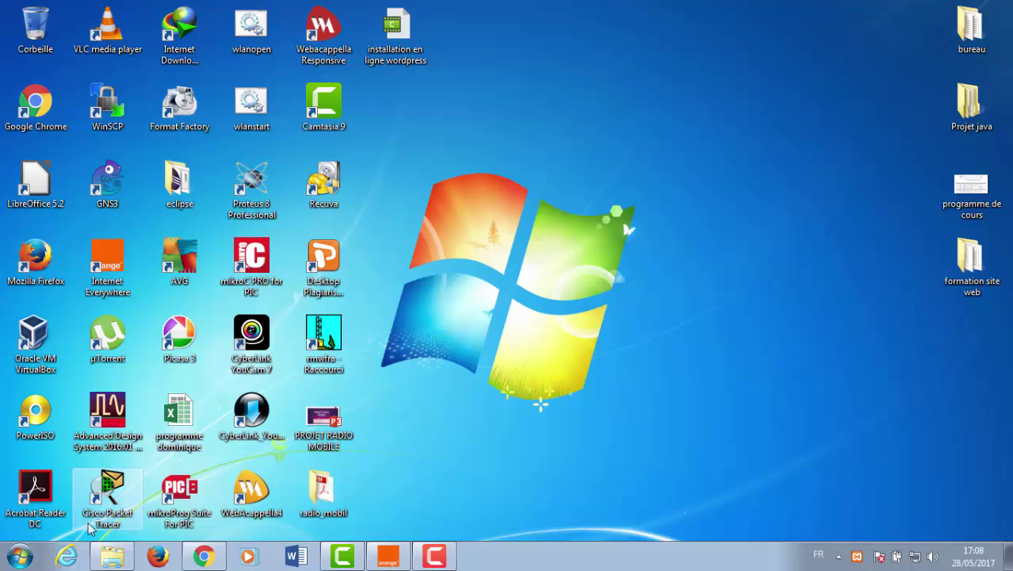
{"action": "left_click", "coordinate": [19, 560]}
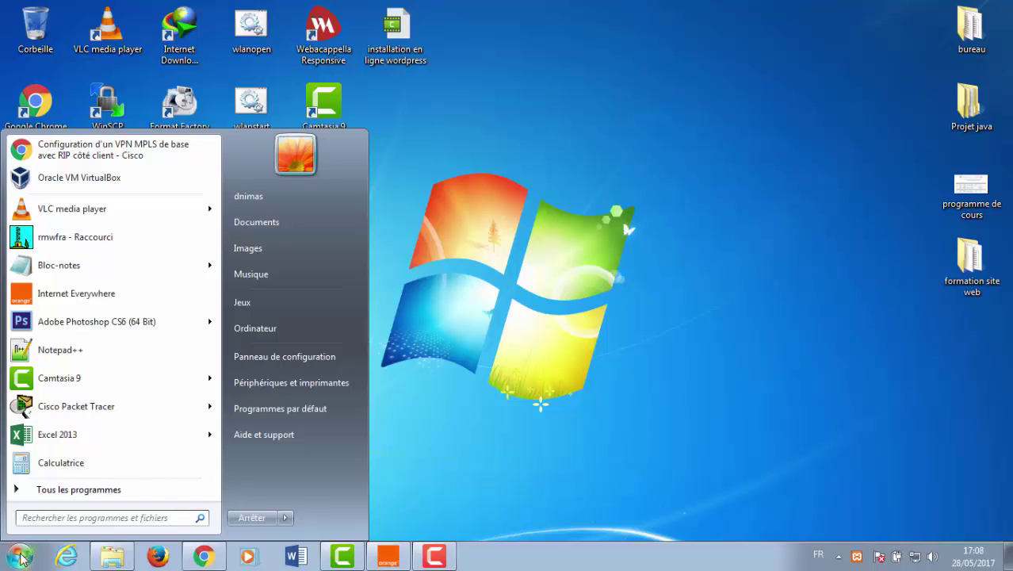
{"action": "type", "text": "xampp"}
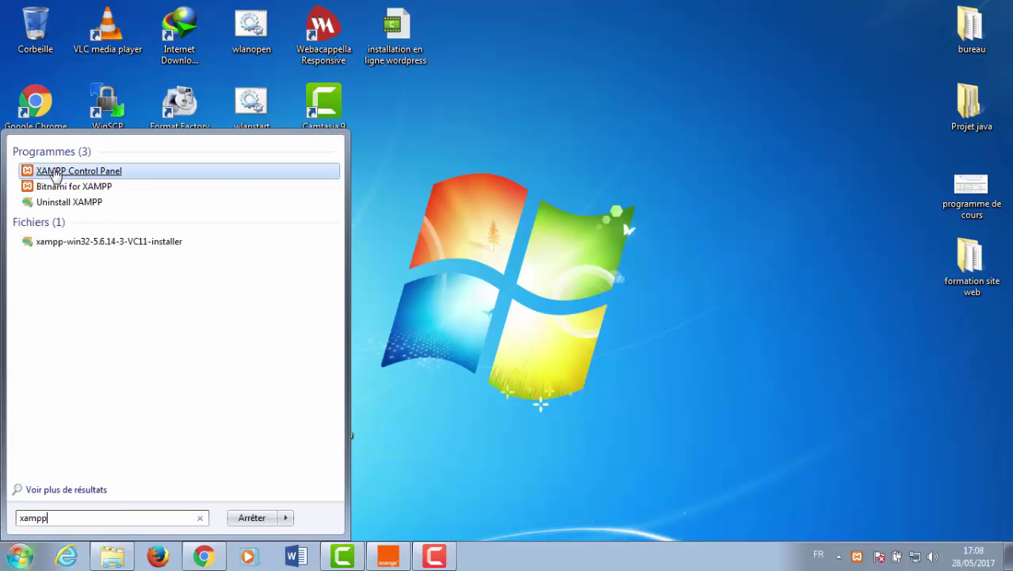
- Browse from the C: drive into C:\xampp\htdocs to show the local site folders
{"action": "left_click", "coordinate": [477, 183]}
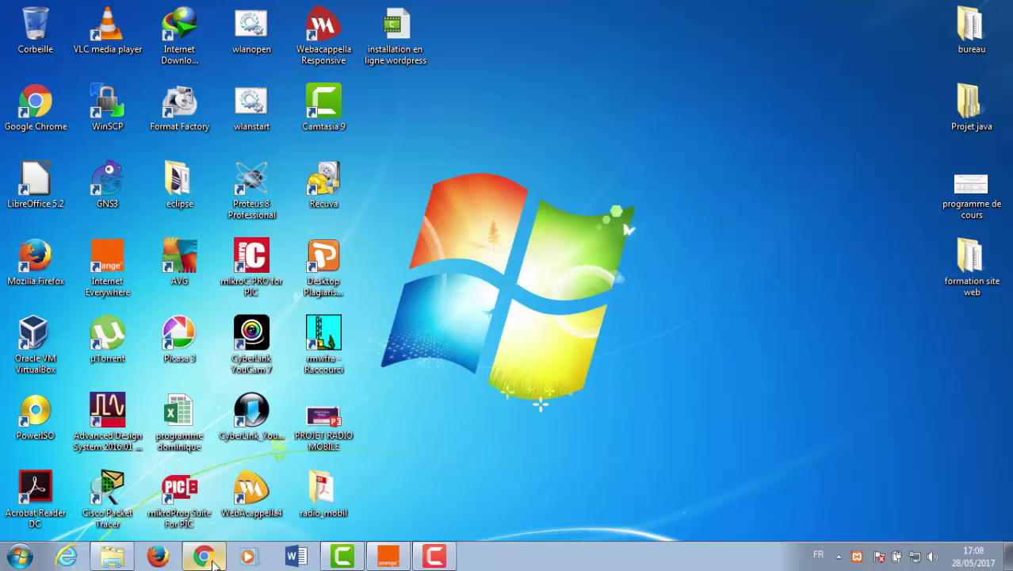
{"action": "left_click", "coordinate": [116, 563]}
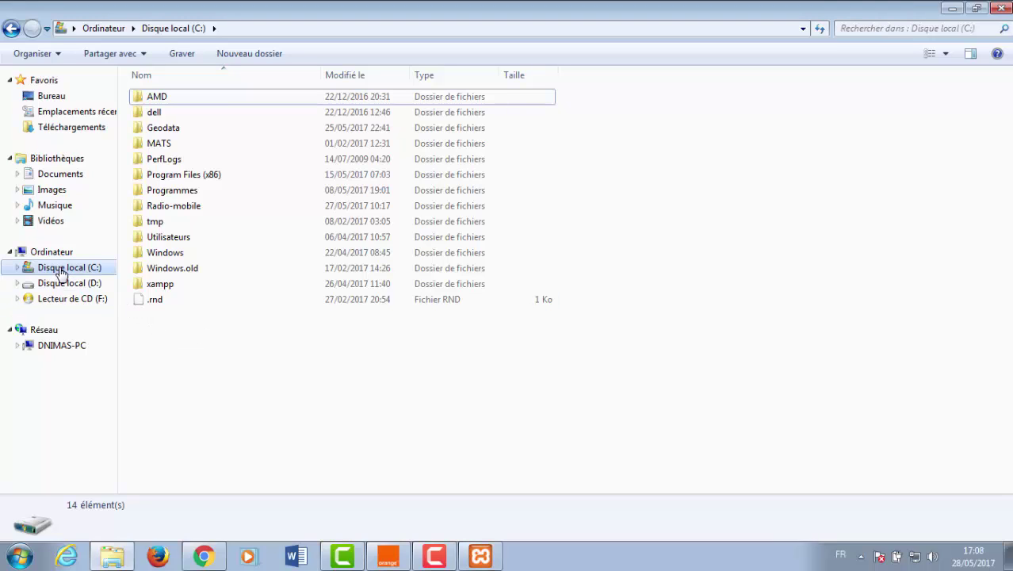
{"action": "double_click", "coordinate": [163, 287]}
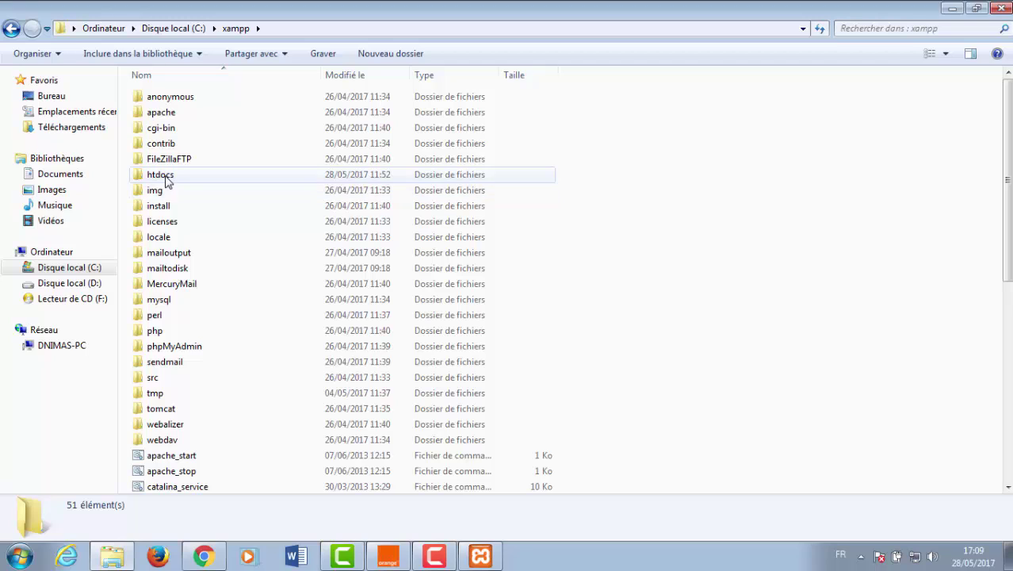
{"action": "left_click", "coordinate": [167, 181]}
{"action": "left_click", "coordinate": [166, 179]}
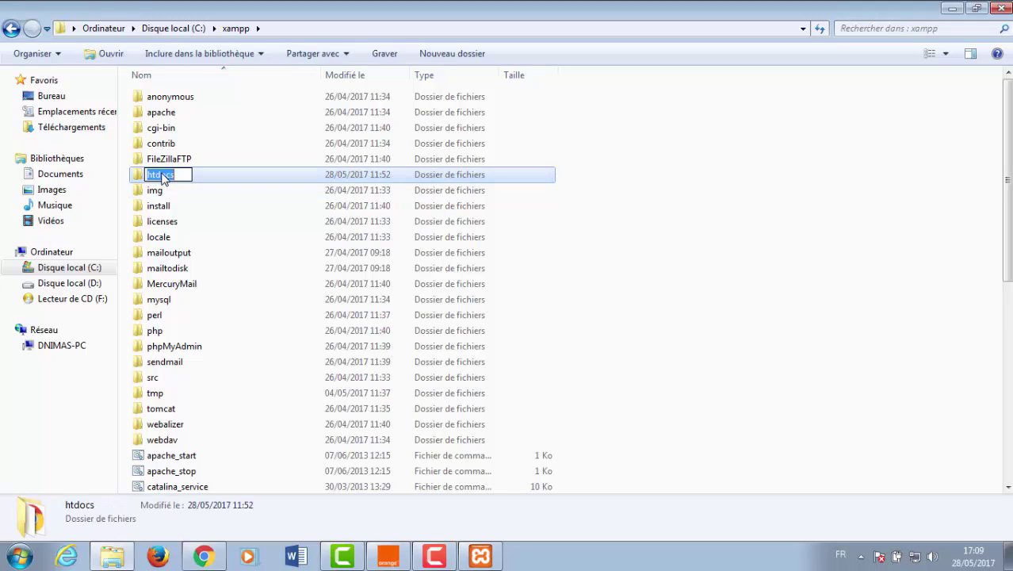
{"action": "double_click", "coordinate": [137, 181]}
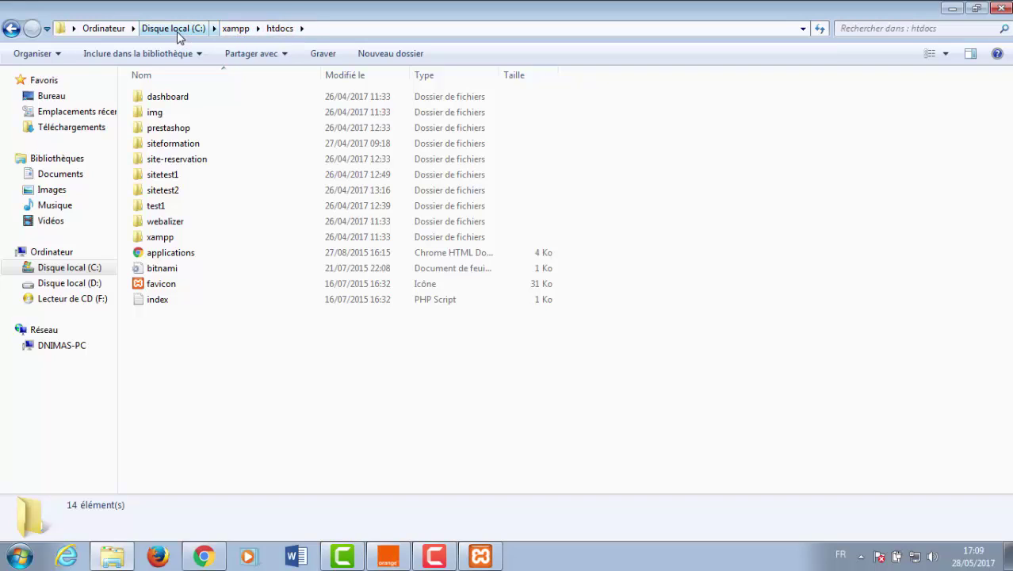
- Start Apache (ports 80, 443) and MySQL (port 3306) from the XAMPP Control Panel
{"action": "left_click", "coordinate": [484, 555]}
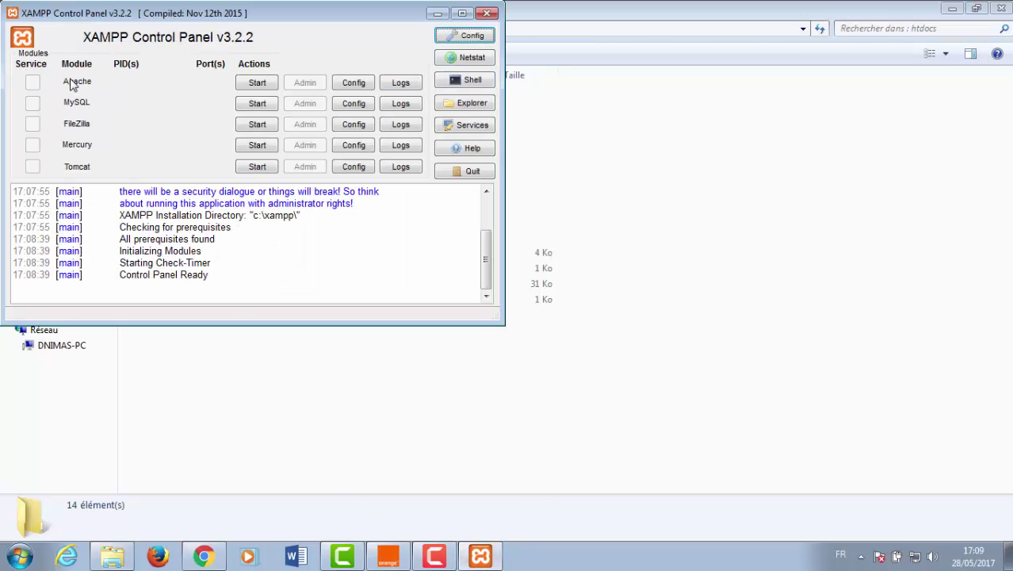
{"action": "left_click", "coordinate": [256, 84]}
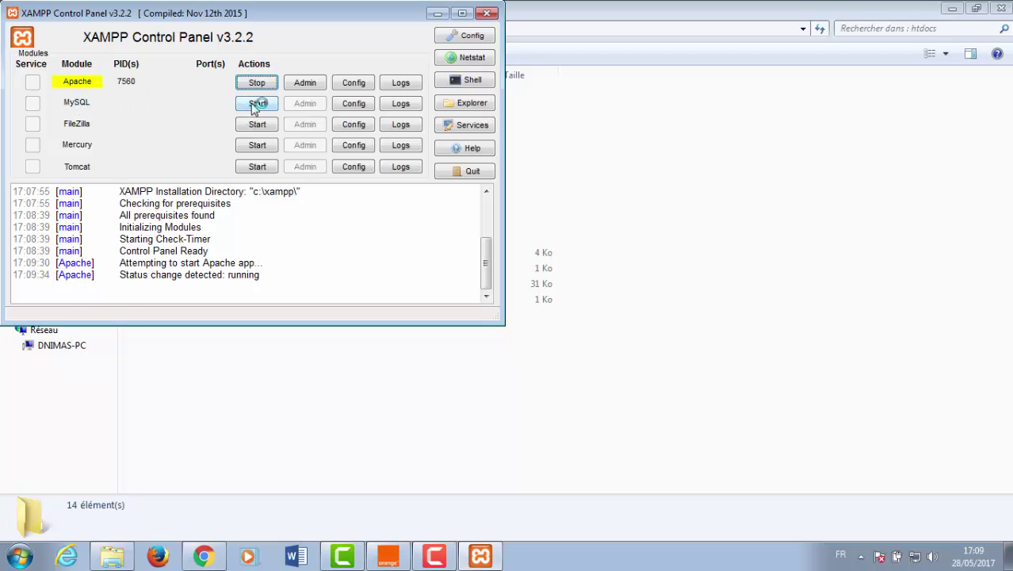
{"action": "left_click", "coordinate": [254, 107]}
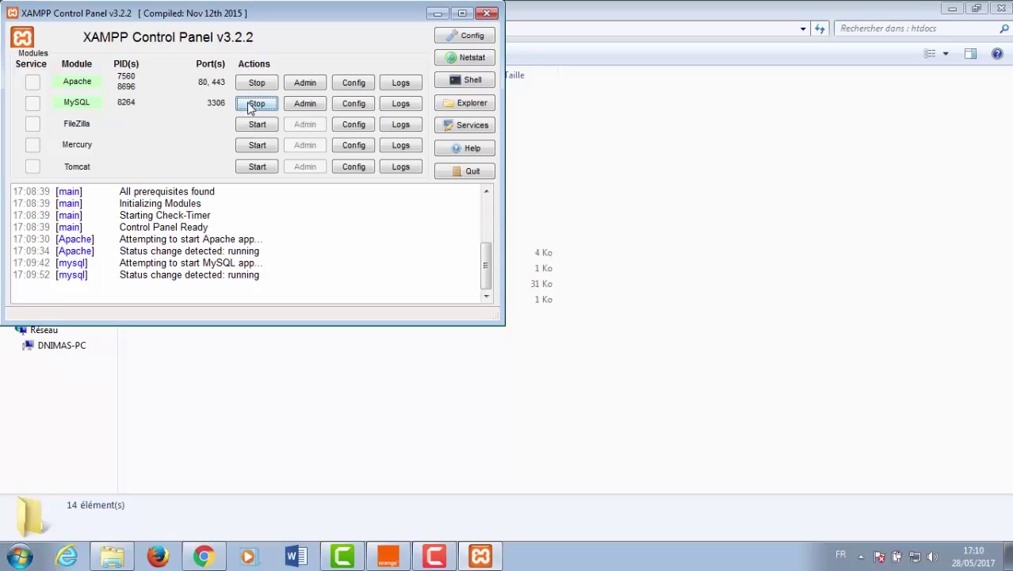
{"action": "left_click", "coordinate": [437, 14]}
- Load localhost in the XAMPP tab and browse the Welcome to XAMPP for Windows 5.6.14 dashboard
{"action": "left_click", "coordinate": [203, 558]}
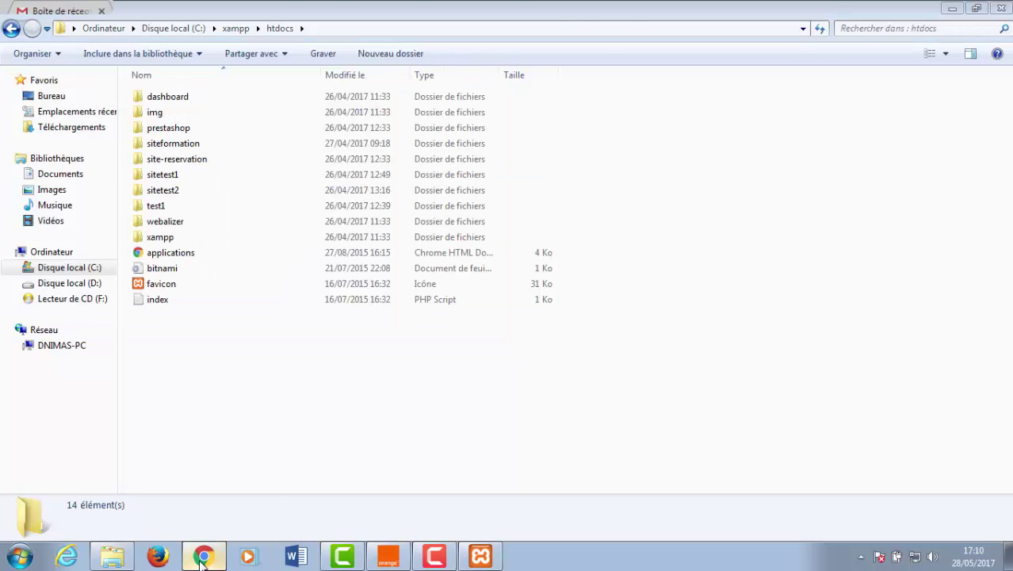
{"action": "left_click", "coordinate": [781, 9]}
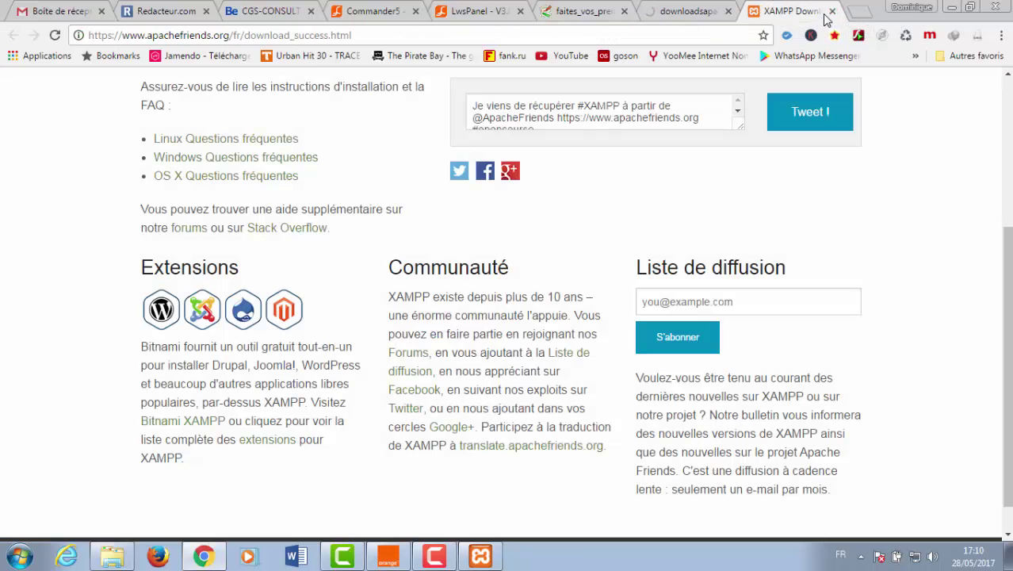
{"action": "left_click", "coordinate": [475, 35]}
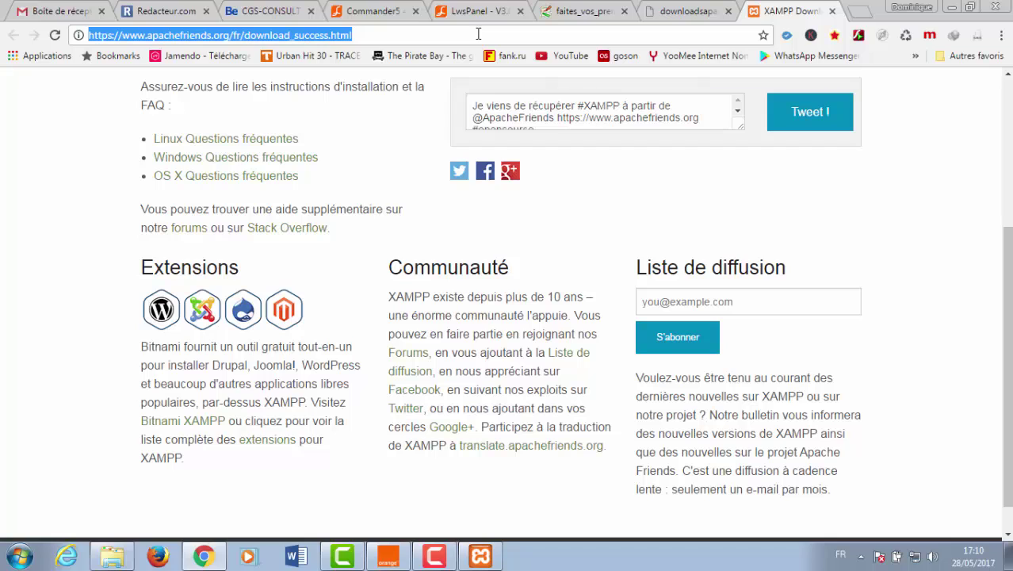
{"action": "type", "text": "lo"}
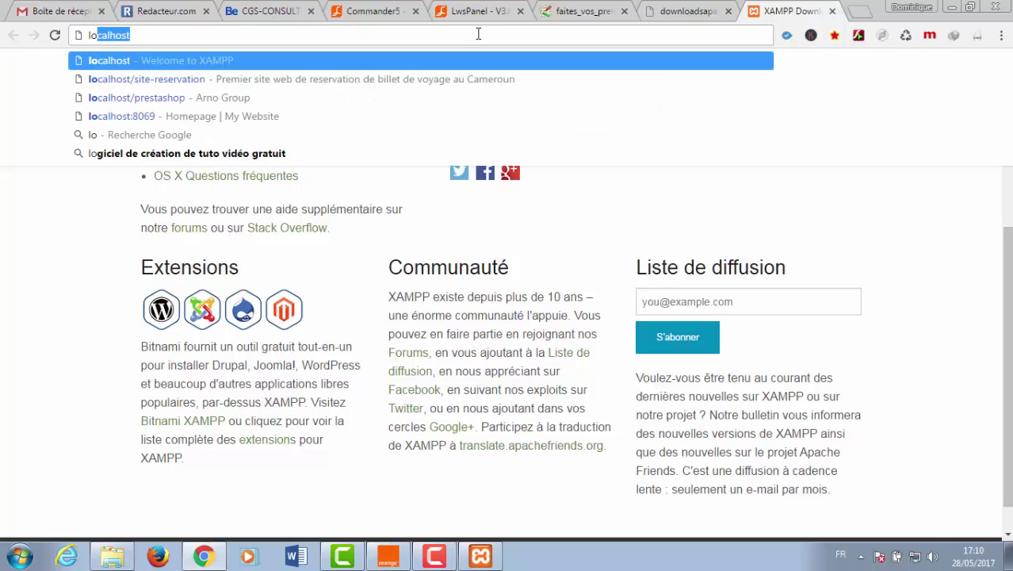
{"action": "type", "text": "calhost"}
{"action": "key", "text": "Return"}
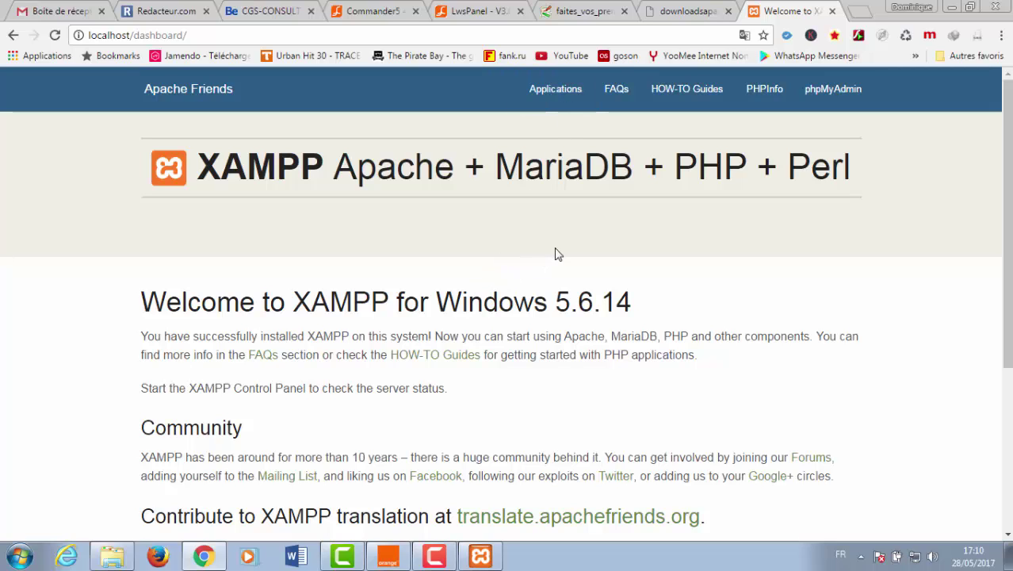
{"action": "mouse_move", "coordinate": [1007, 143]}
{"action": "left_mouse_down"}
{"action": "mouse_move", "coordinate": [1006, 175]}
{"action": "mouse_move", "coordinate": [1007, 134]}
{"action": "left_mouse_up"}
{"action": "scroll", "coordinate": [1006, 222], "scroll_direction": "down", "scroll_amount": 3}
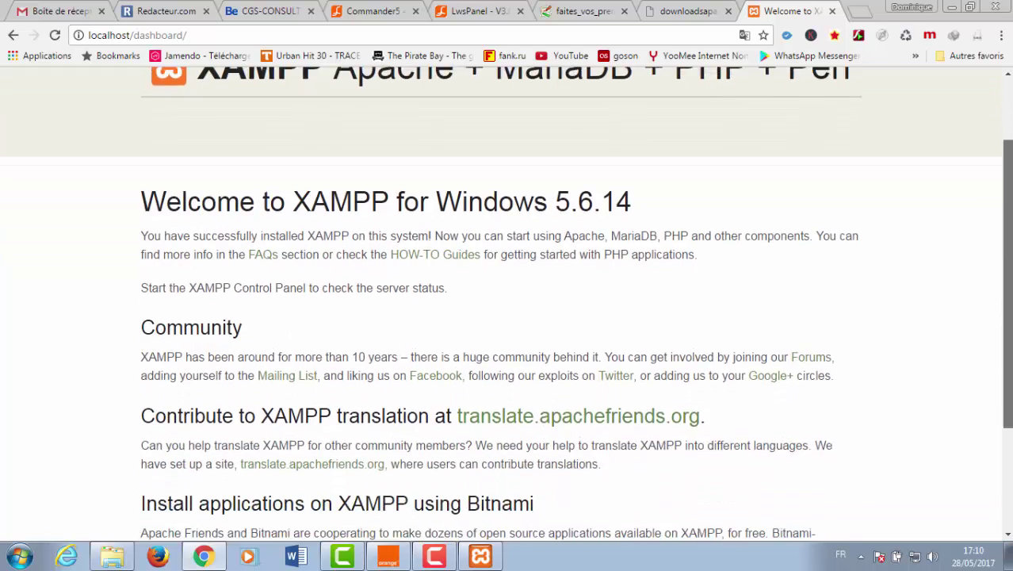
{"action": "scroll", "coordinate": [1007, 222], "scroll_direction": "down", "scroll_amount": 1}
{"action": "scroll", "coordinate": [1006, 222], "scroll_direction": "up", "scroll_amount": 4}
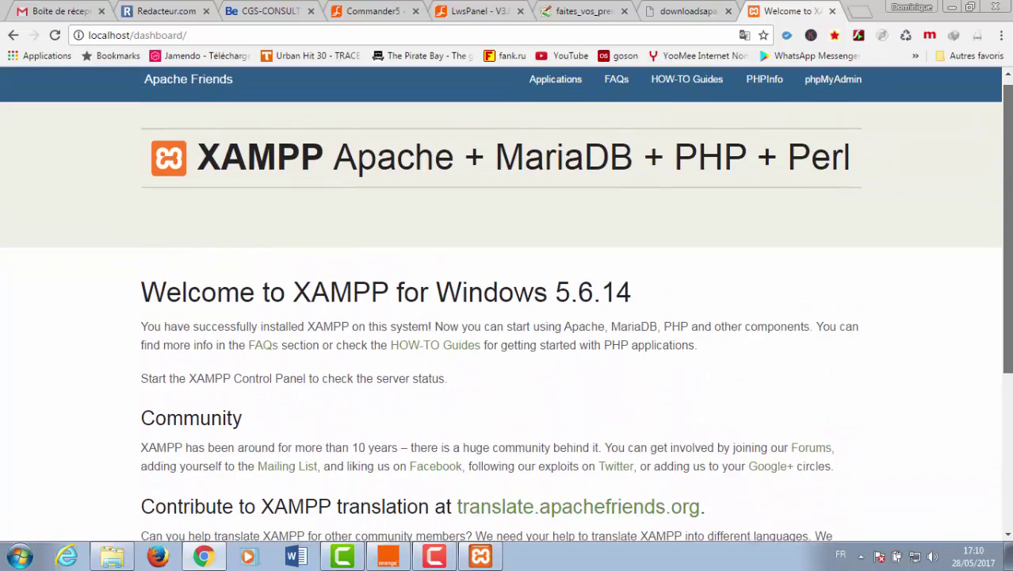
{"action": "left_click", "coordinate": [953, 10]}
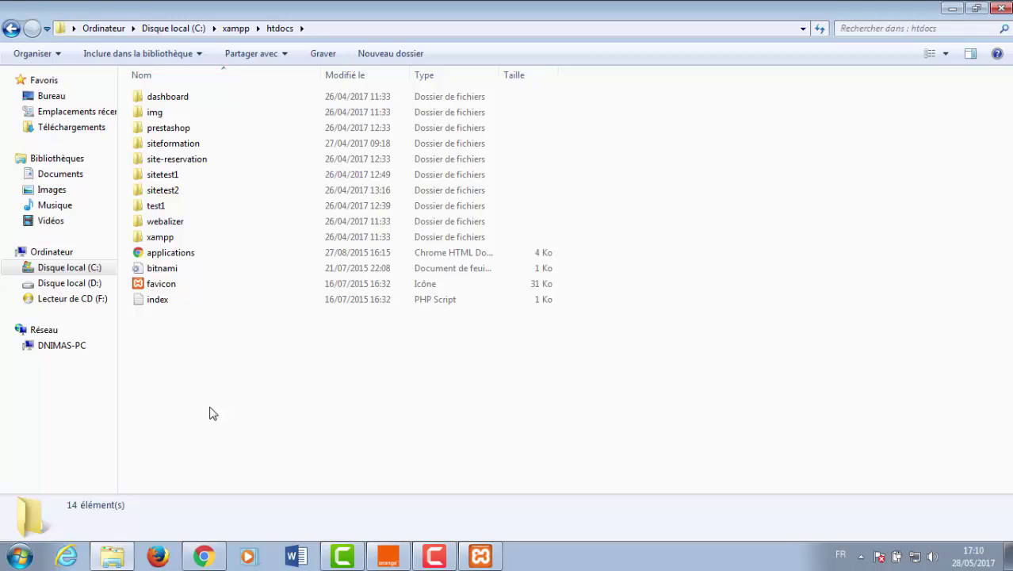
- Create a new folder named batirama in C:\xampp\htdocs and open it
{"action": "right_click", "coordinate": [163, 376]}
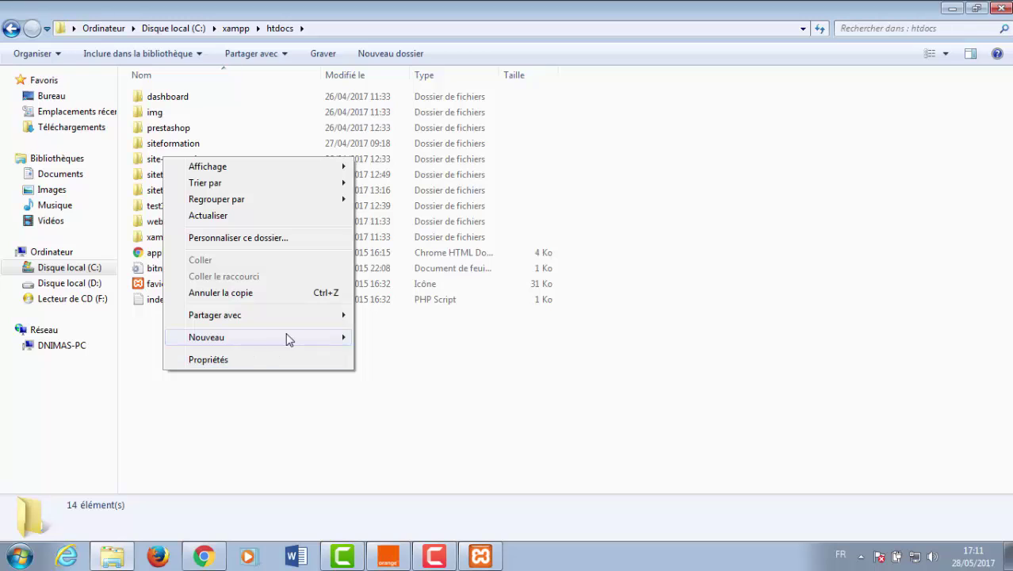
{"action": "mouse_move", "coordinate": [303, 339]}
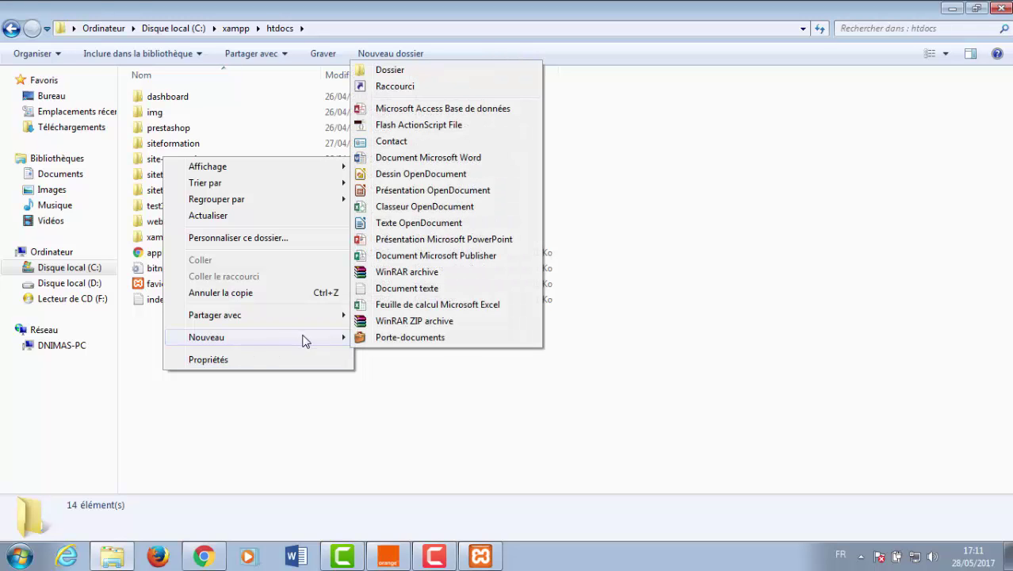
{"action": "left_click", "coordinate": [390, 71]}
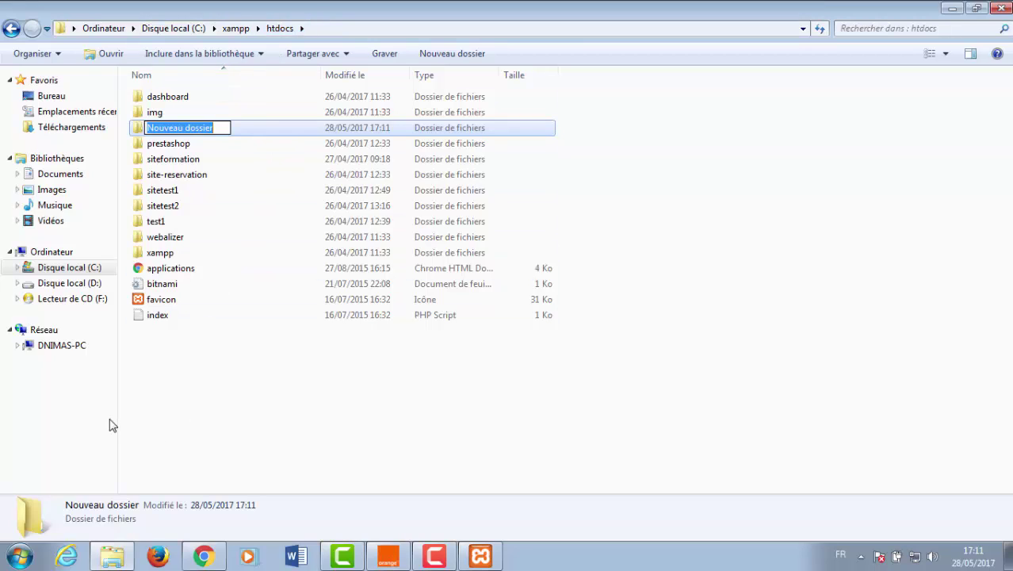
{"action": "type", "text": "bati"}
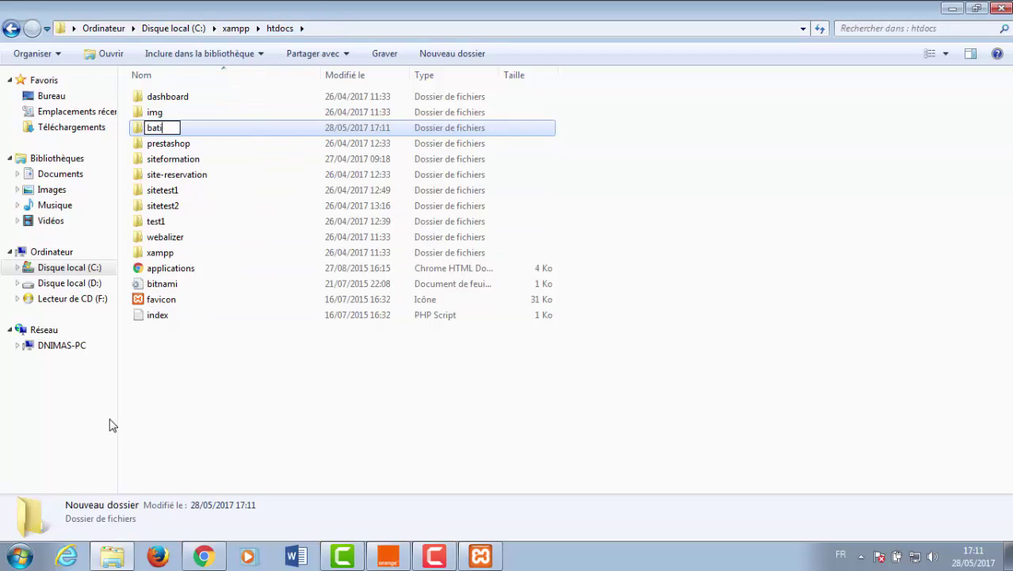
{"action": "type", "text": "rama"}
{"action": "key", "text": "Return"}
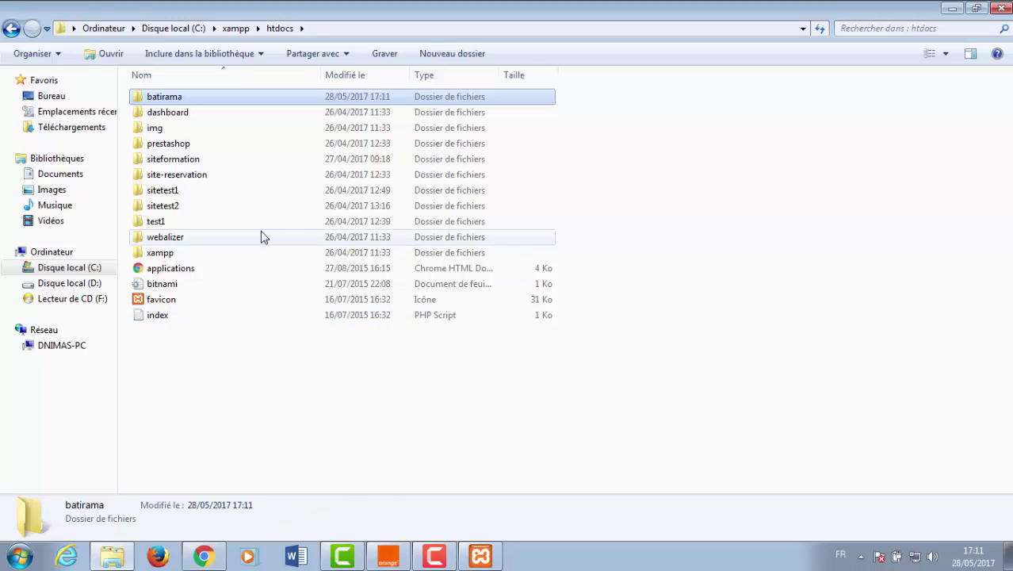
{"action": "double_click", "coordinate": [178, 102]}
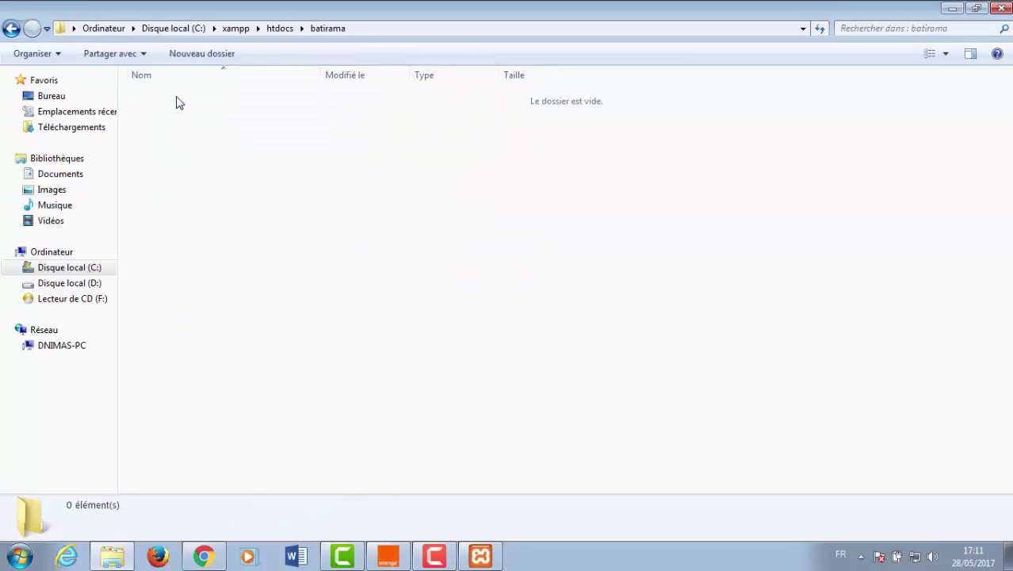
- Open formation site web > wordpress and copy all 19 of its items
{"action": "left_click", "coordinate": [949, 8]}
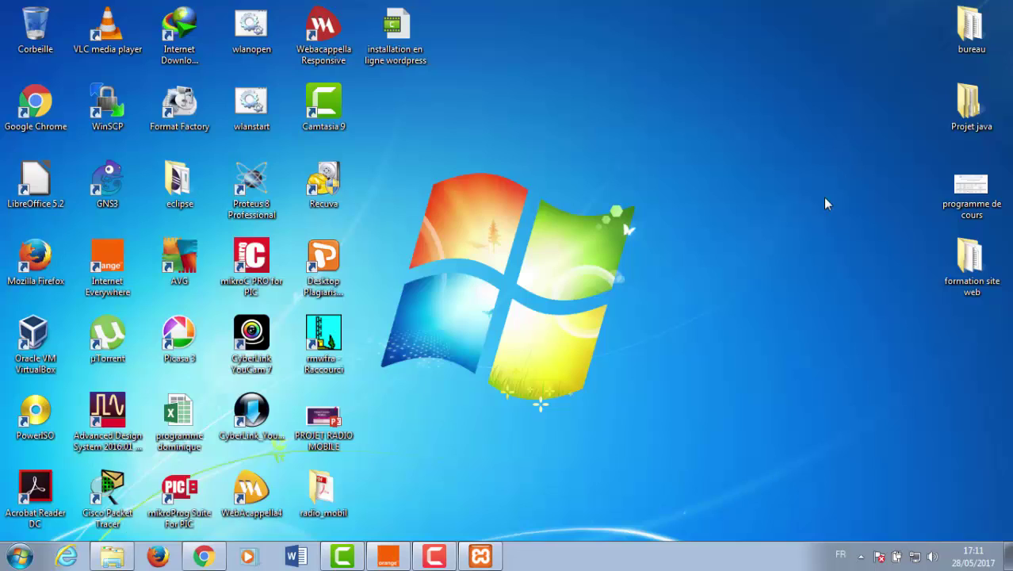
{"action": "double_click", "coordinate": [972, 272]}
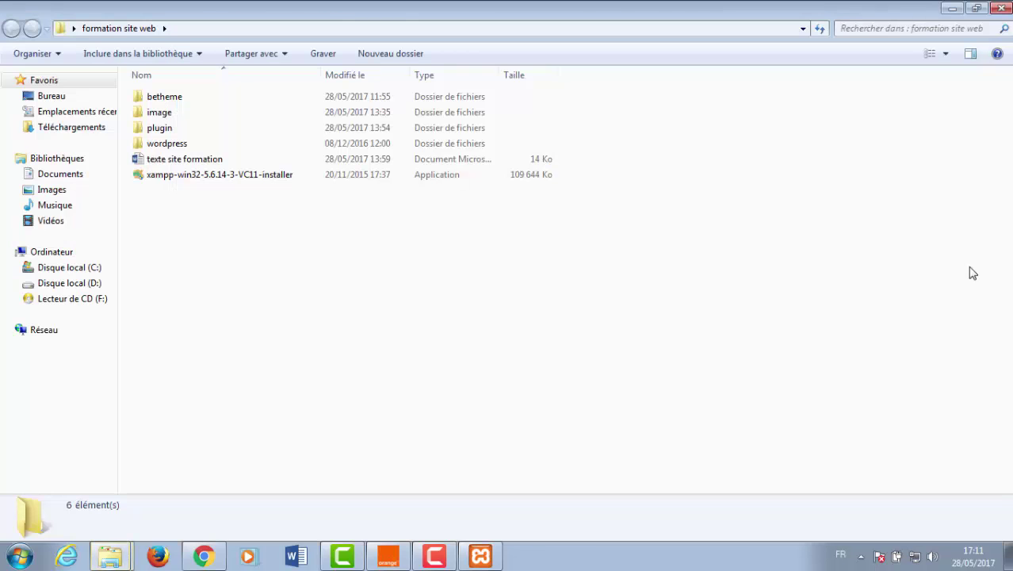
{"action": "double_click", "coordinate": [166, 146]}
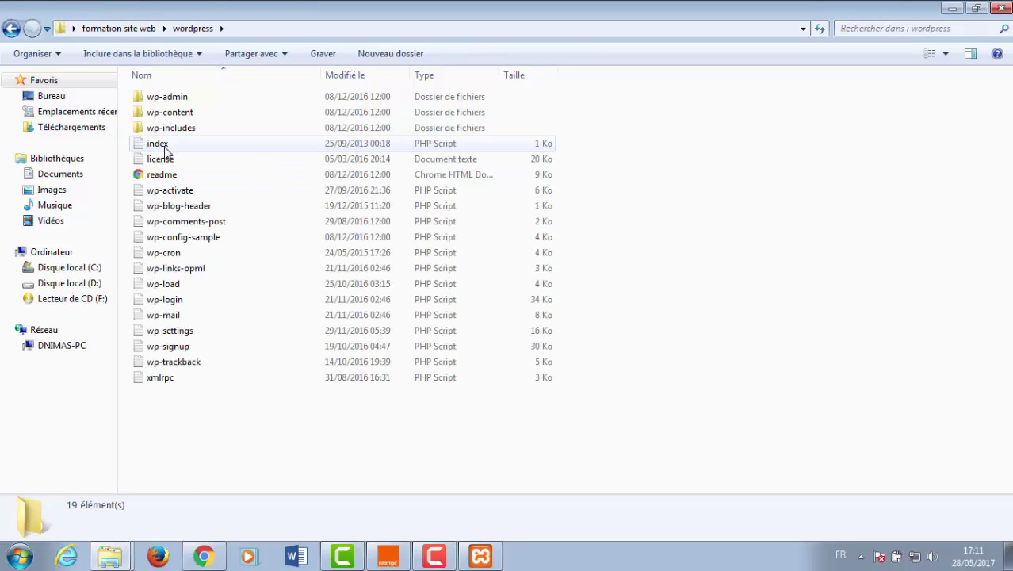
{"action": "left_click_drag", "start_coordinate": [165, 388], "coordinate": [174, 98]}
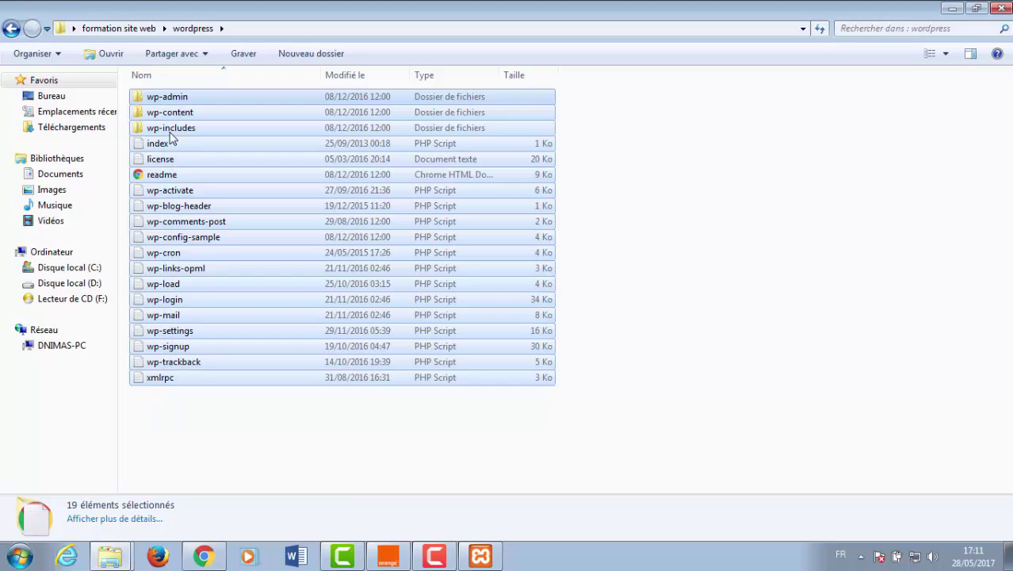
{"action": "left_click", "coordinate": [212, 432]}
{"action": "key", "text": "ctrl+a"}
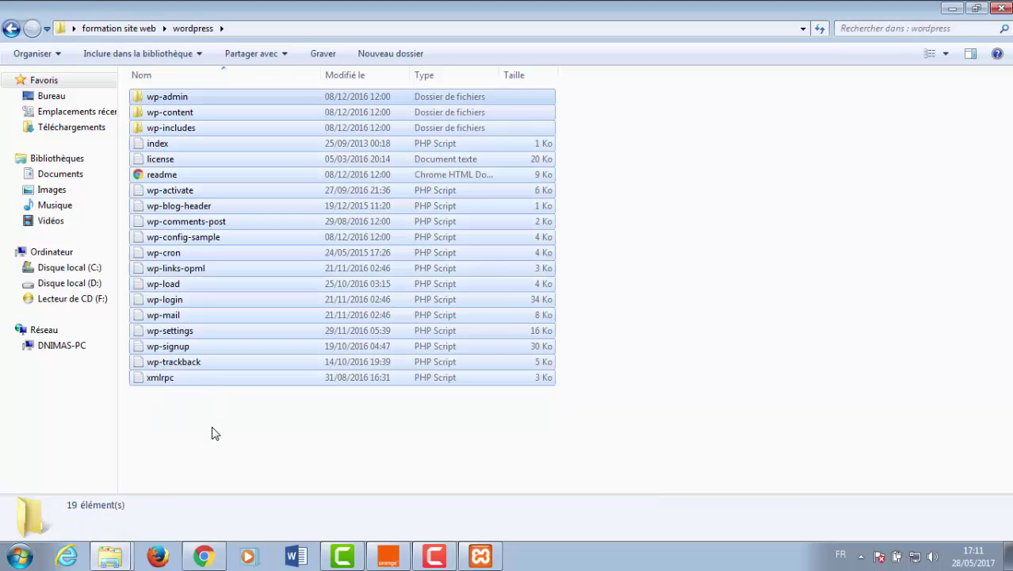
{"action": "right_click", "coordinate": [186, 97]}
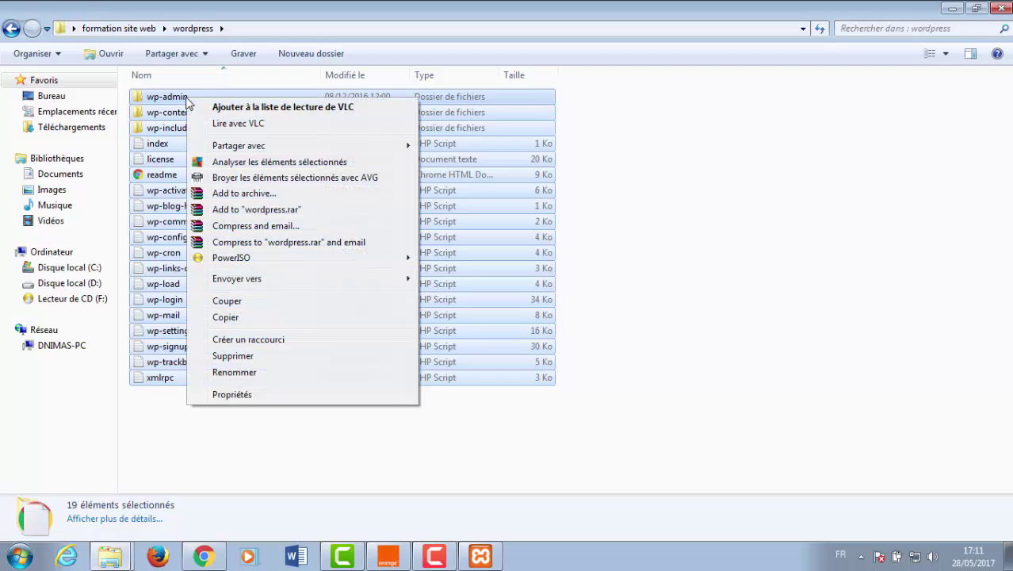
{"action": "left_click", "coordinate": [226, 317]}
- Paste the wordpress files (1 636 items, 23,9 Mo) into the batirama folder, then return to htdocs
{"action": "left_click", "coordinate": [119, 558]}
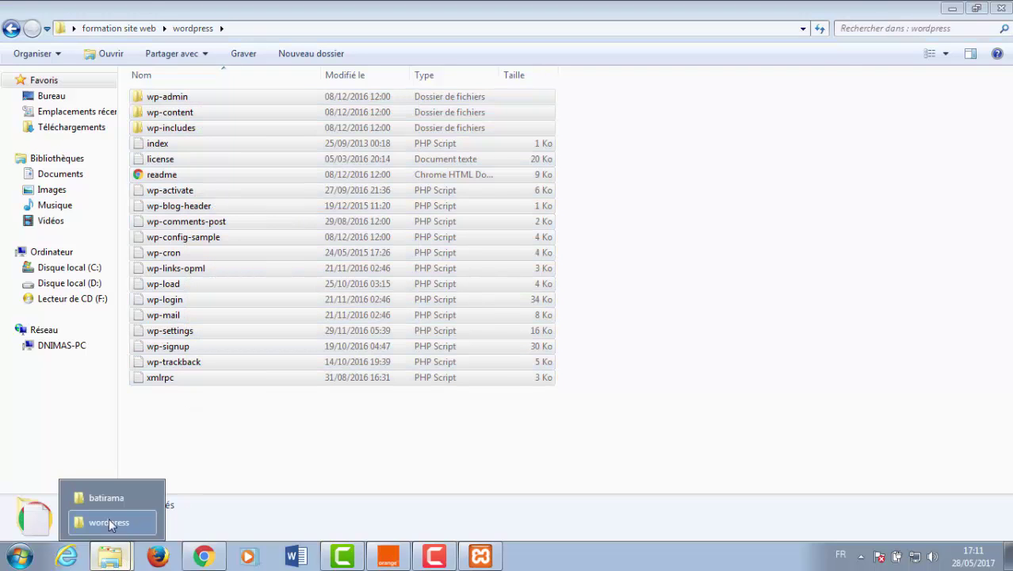
{"action": "left_click", "coordinate": [101, 497]}
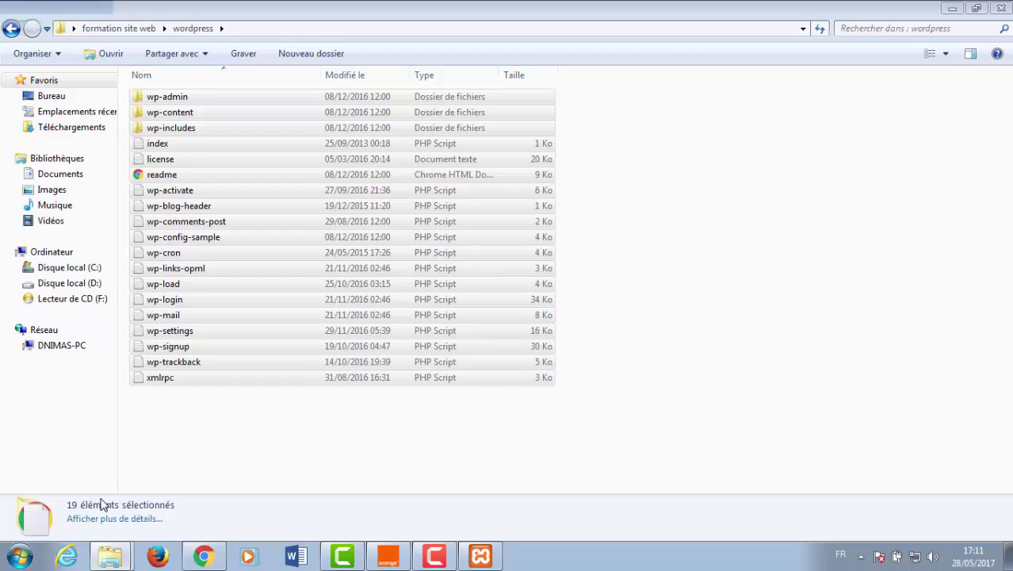
{"action": "right_click", "coordinate": [240, 248]}
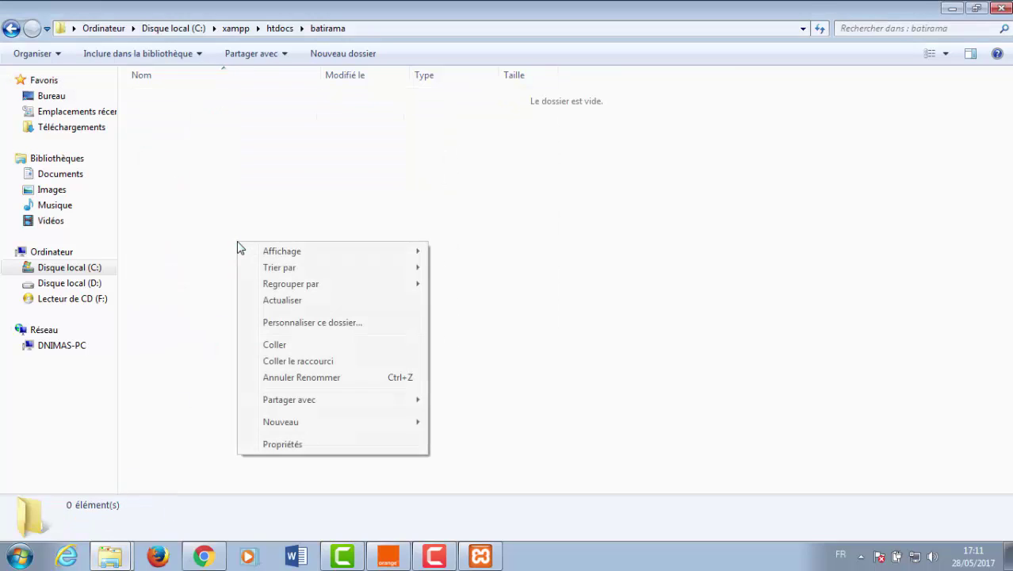
{"action": "left_click", "coordinate": [274, 347]}
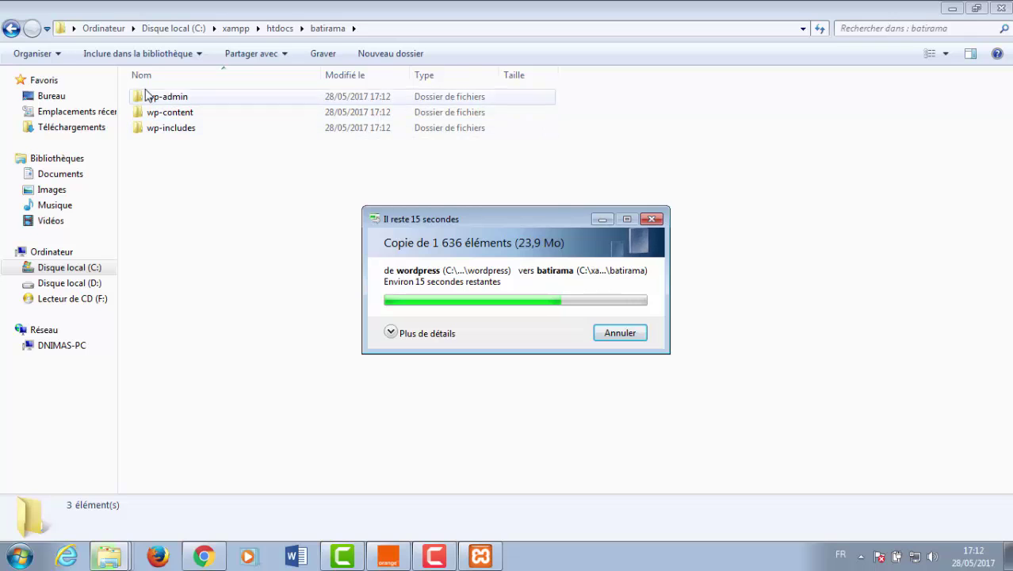
{"action": "left_click", "coordinate": [11, 29]}
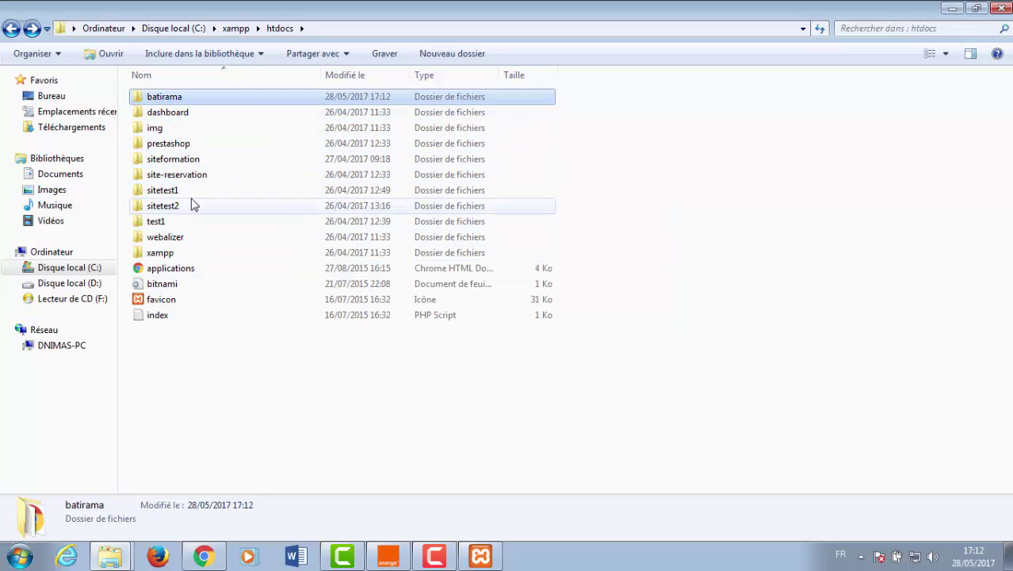
- Replace dashboard/ with batirama in the address to load localhost/batirama's WordPress setup page
{"action": "left_click", "coordinate": [204, 557]}
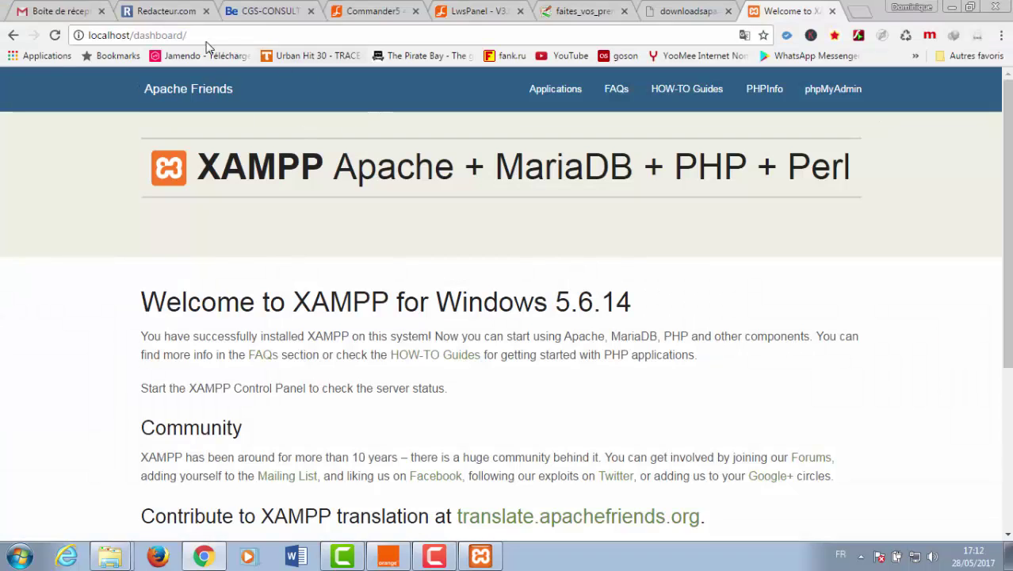
{"action": "double_click", "coordinate": [149, 36]}
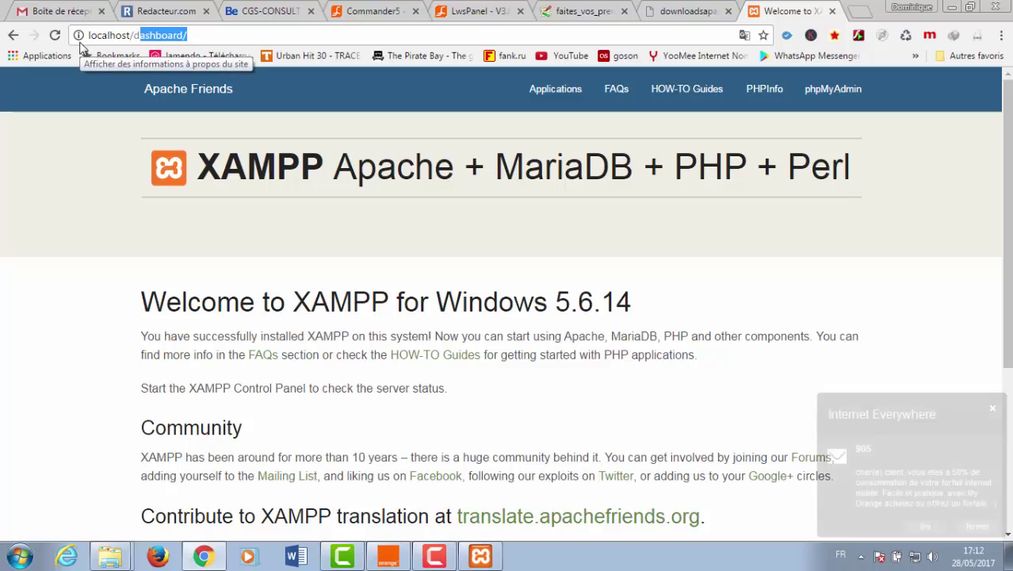
{"action": "key", "text": "BackSpace"}
{"action": "type", "text": "b"}
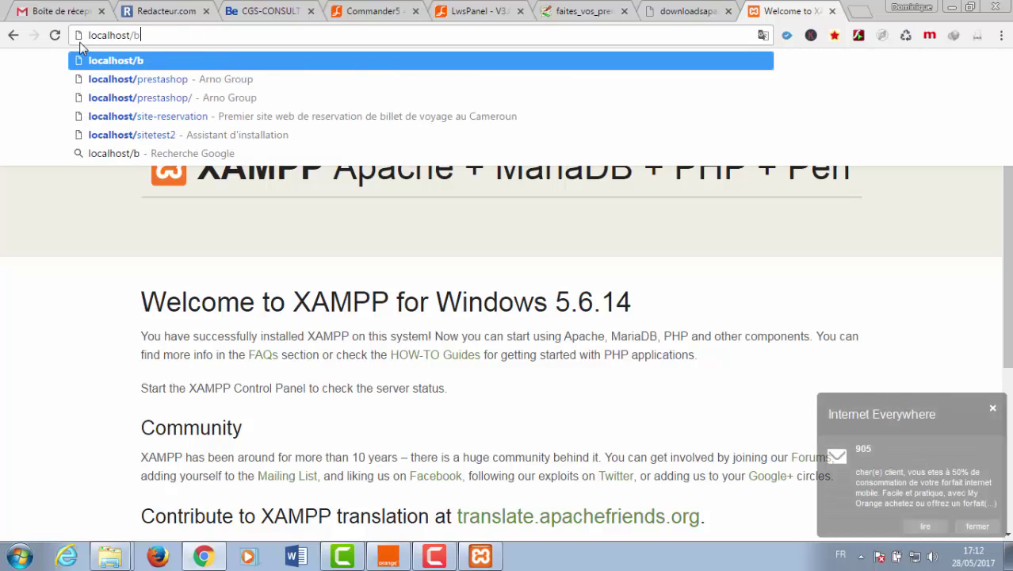
{"action": "type", "text": "atira"}
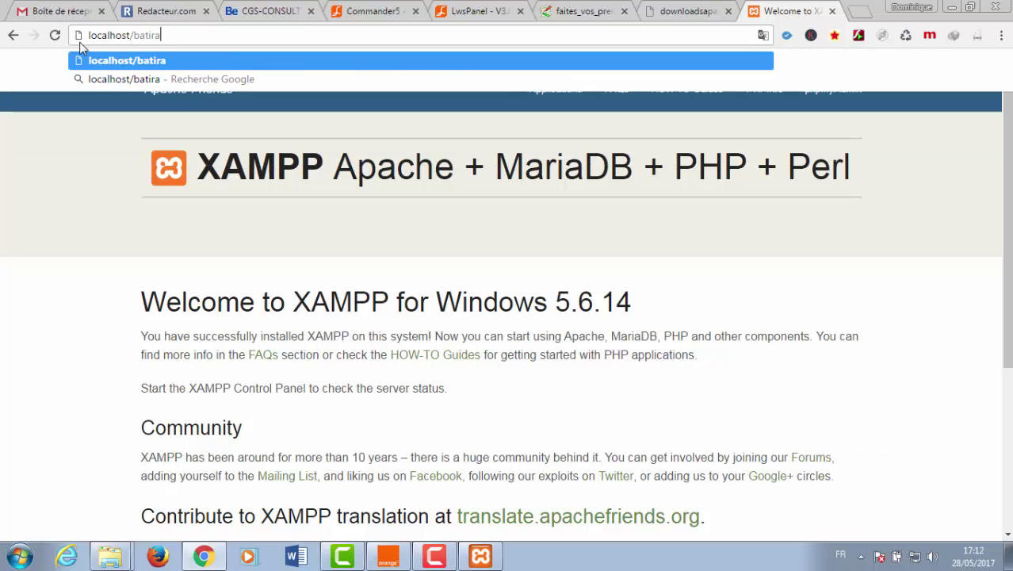
{"action": "type", "text": "ma"}
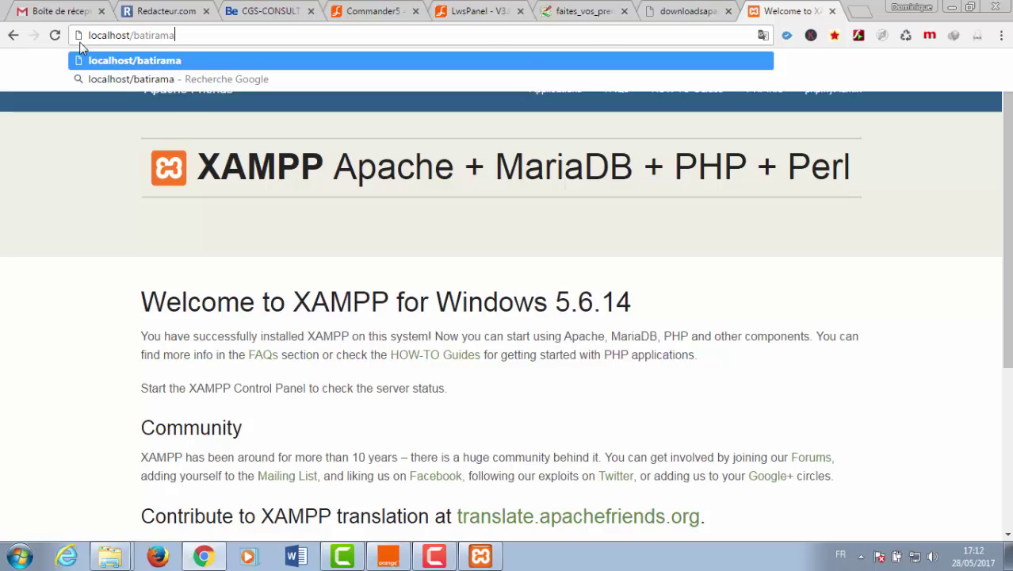
{"action": "key", "text": "Return"}
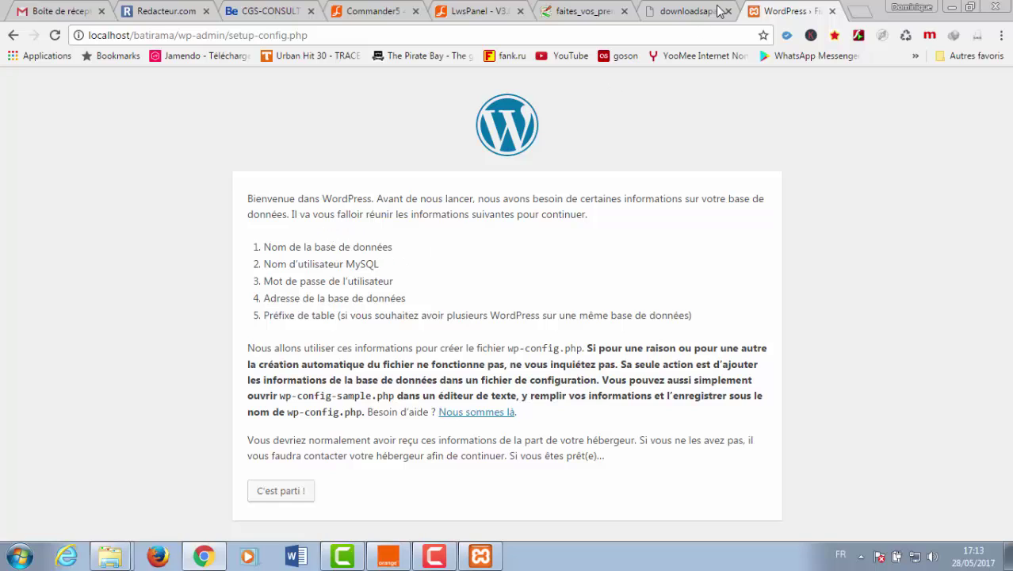
- Load localhost/prestashop in a new Chrome tab
{"action": "left_click", "coordinate": [860, 11]}
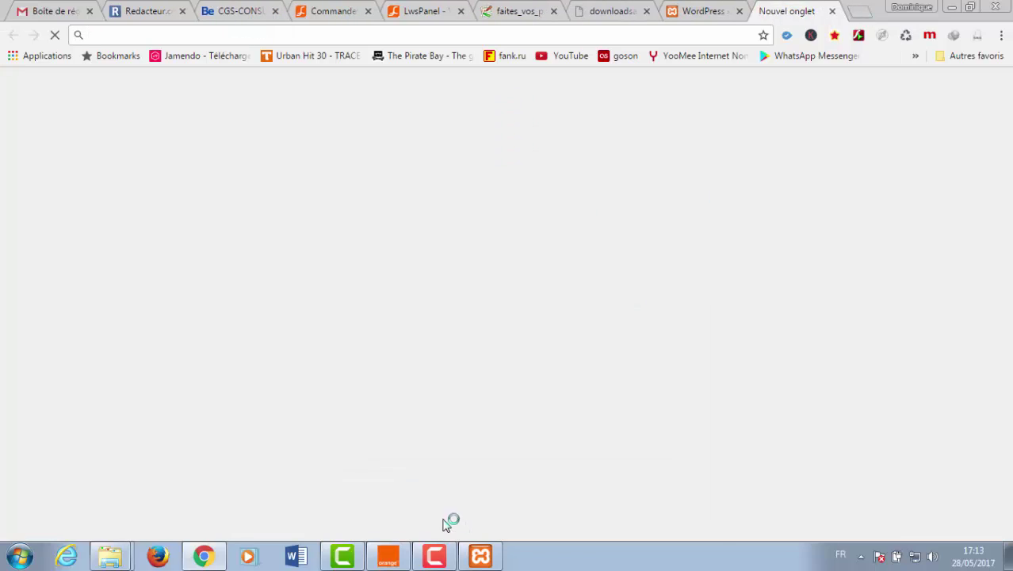
{"action": "mouse_move", "coordinate": [112, 550]}
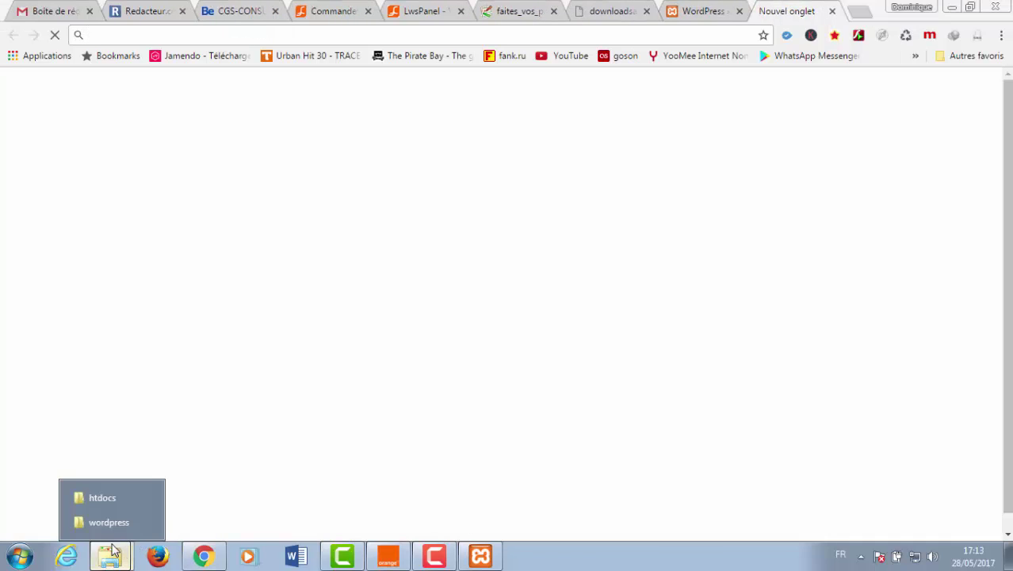
{"action": "left_click", "coordinate": [106, 498]}
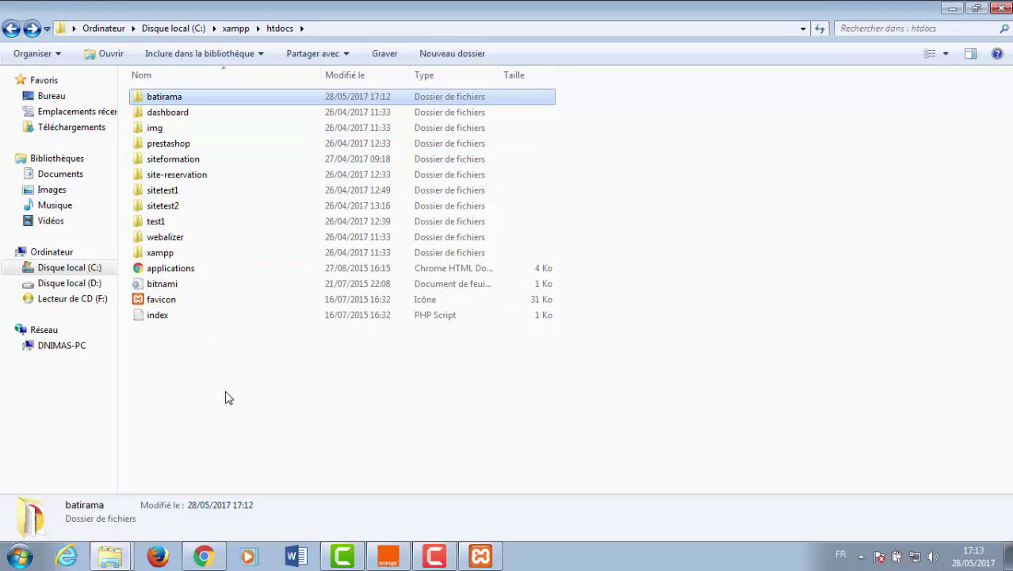
{"action": "left_click", "coordinate": [204, 556]}
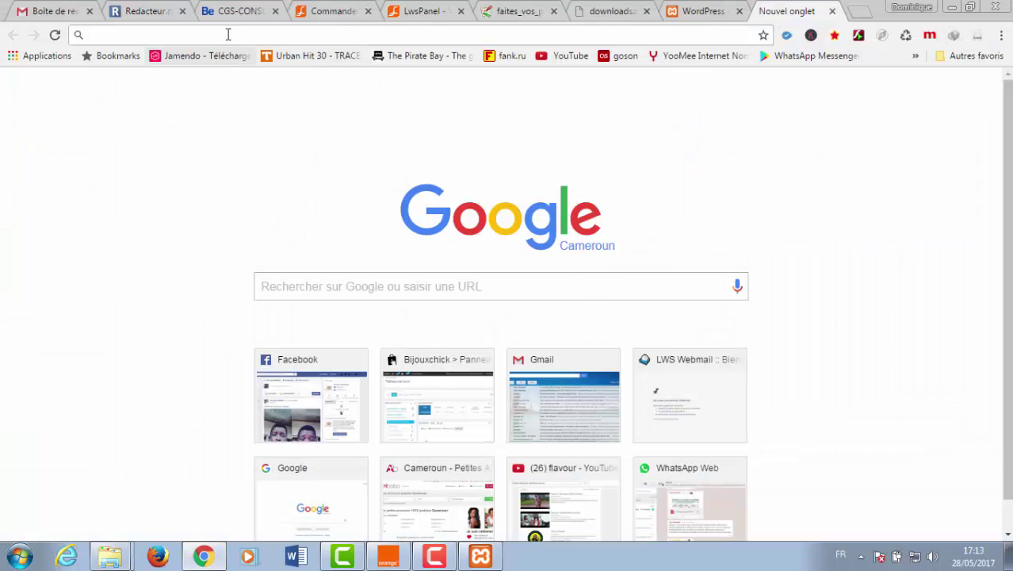
{"action": "type", "text": "lo"}
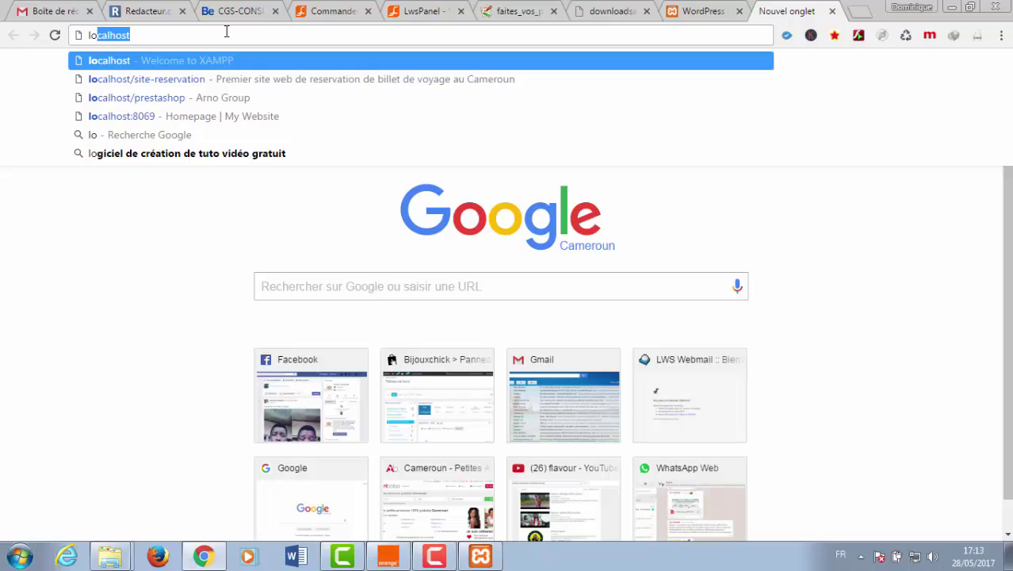
{"action": "type", "text": "calhost/"}
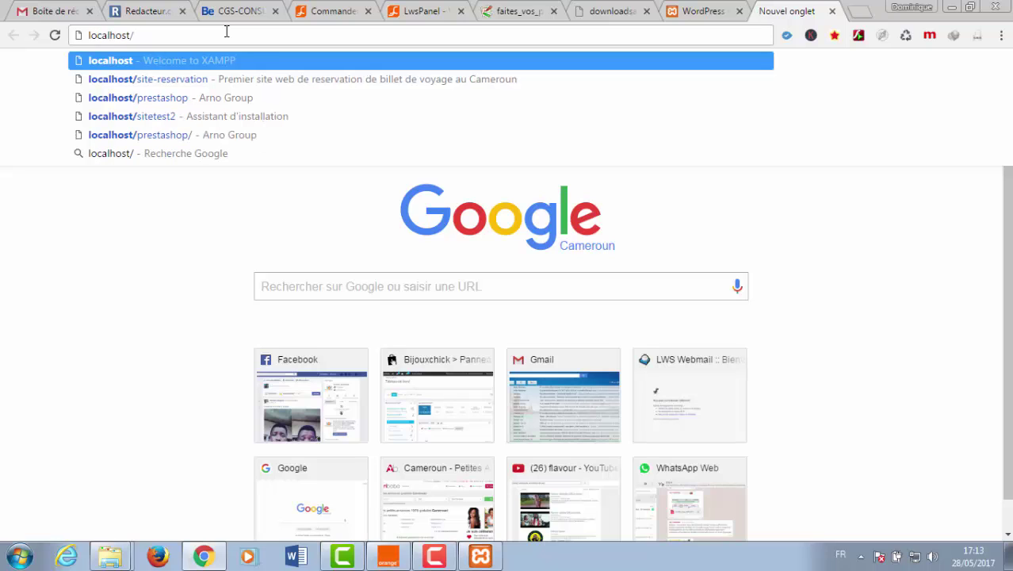
{"action": "type", "text": "pres"}
{"action": "key", "text": "Return"}
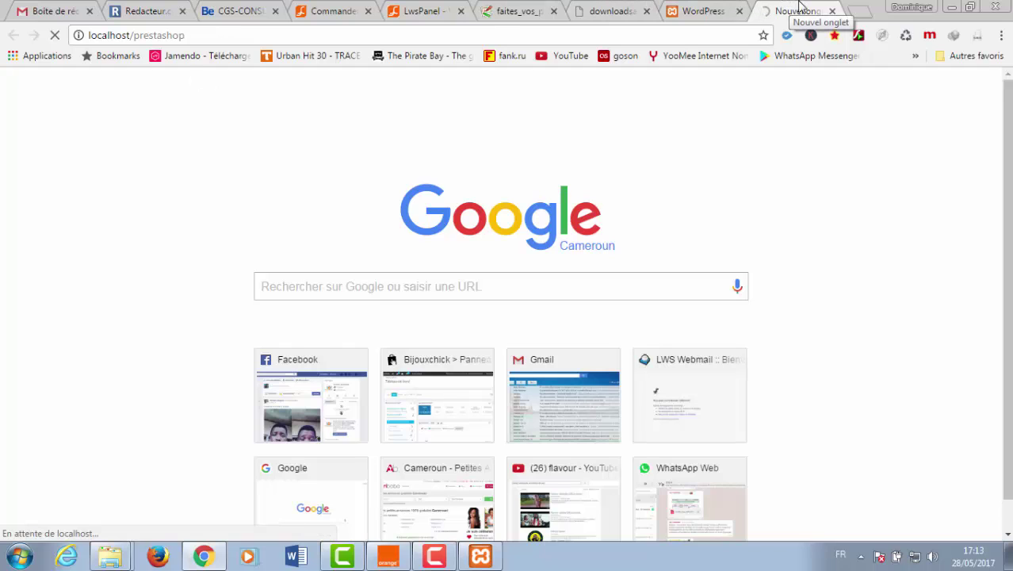
- Glance at the WordPress setup tab and the htdocs folder, then return to the shop tab
{"action": "left_click", "coordinate": [705, 11]}
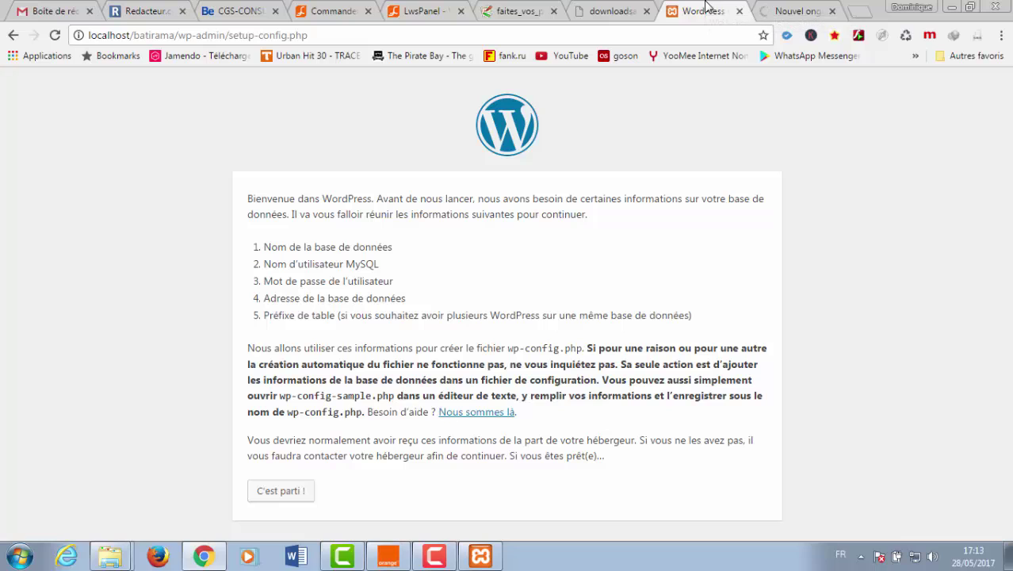
{"action": "left_click", "coordinate": [784, 9]}
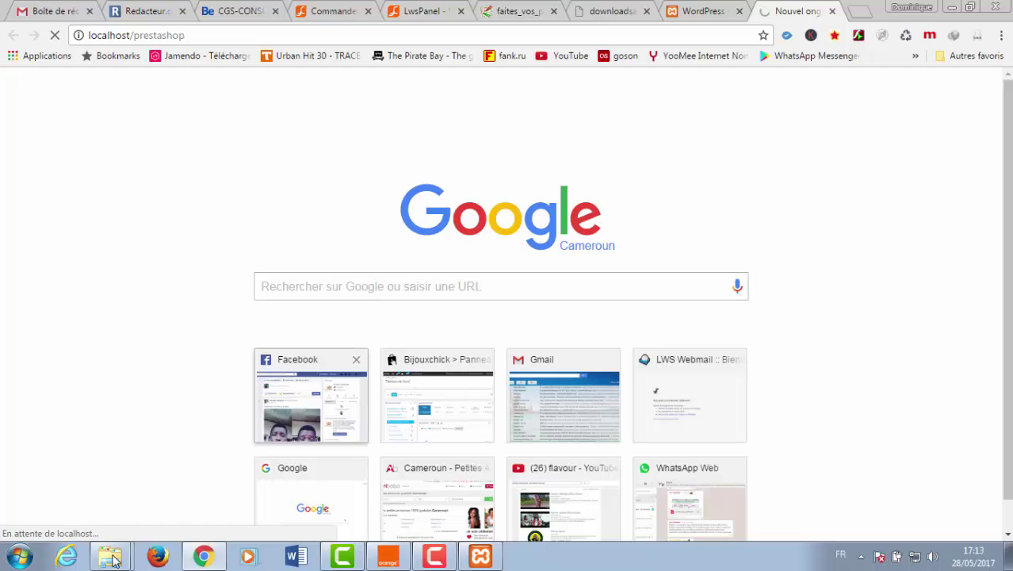
{"action": "mouse_move", "coordinate": [112, 559]}
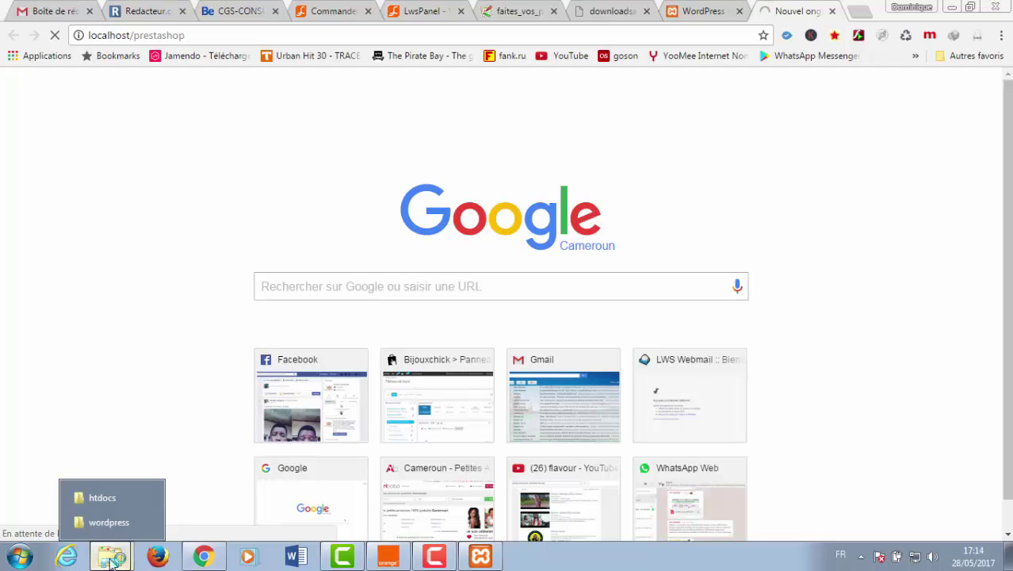
{"action": "left_click", "coordinate": [102, 499]}
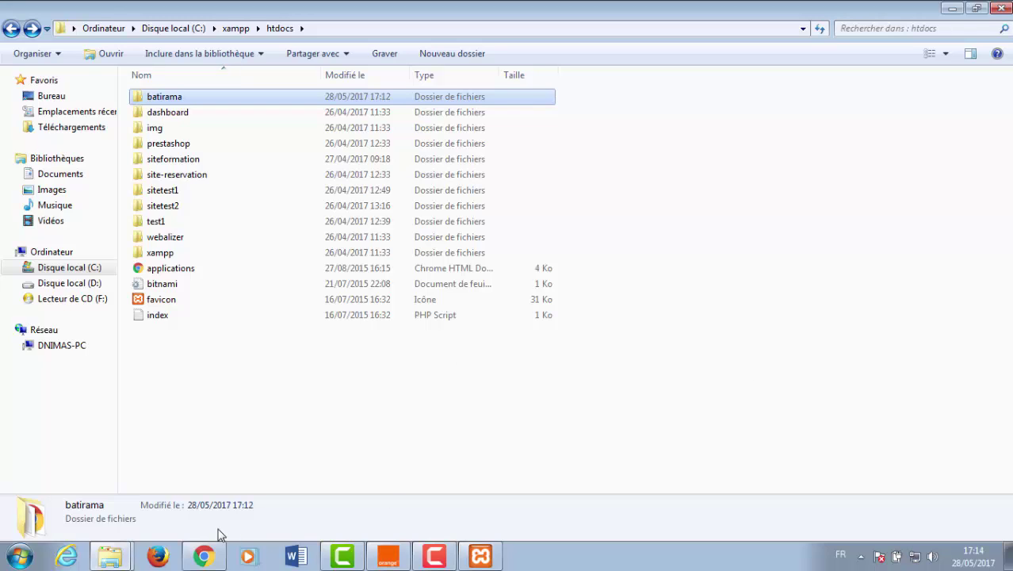
{"action": "left_click", "coordinate": [208, 554]}
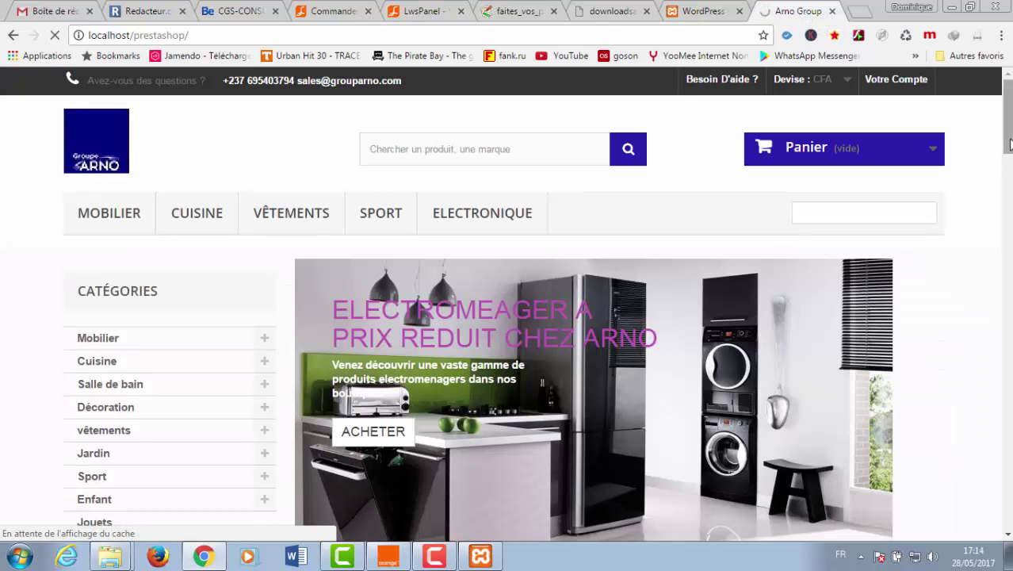
- Scroll through the Arno Group shop homepage and back up, then close its tab
{"action": "scroll", "coordinate": [1008, 158], "scroll_direction": "down", "scroll_amount": 3}
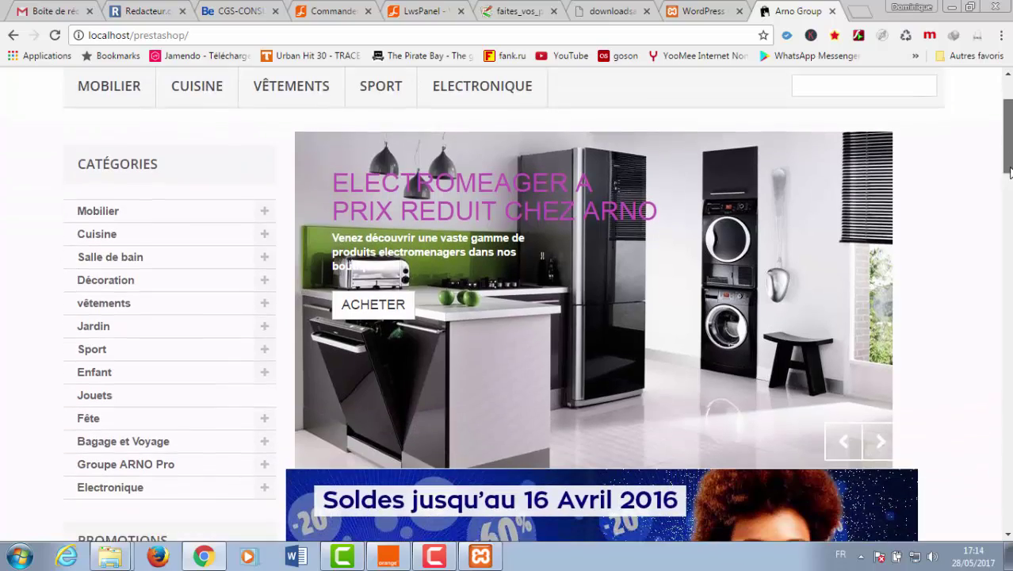
{"action": "scroll", "coordinate": [1009, 208], "scroll_direction": "down", "scroll_amount": 5}
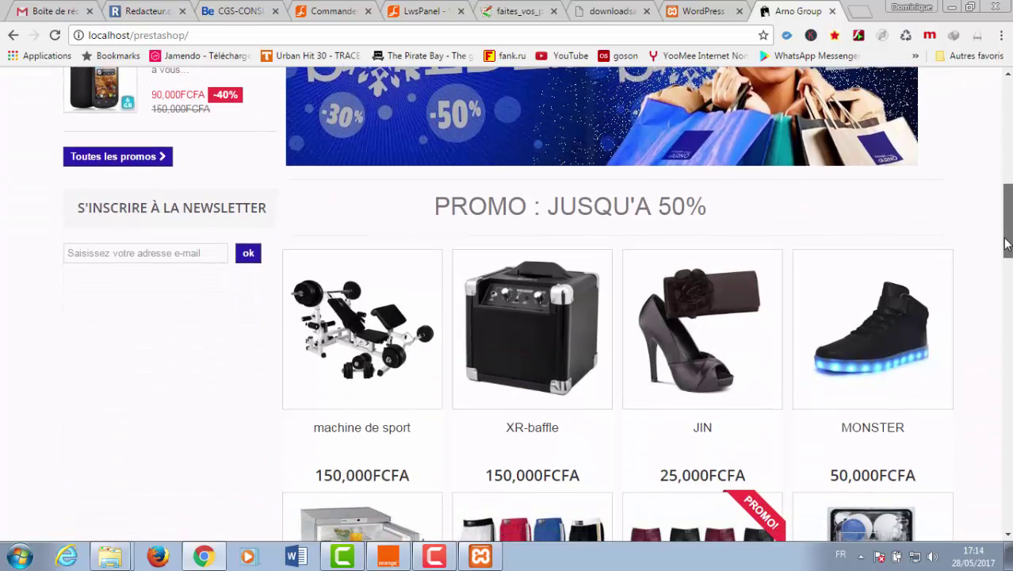
{"action": "scroll", "coordinate": [1005, 247], "scroll_direction": "down", "scroll_amount": 2}
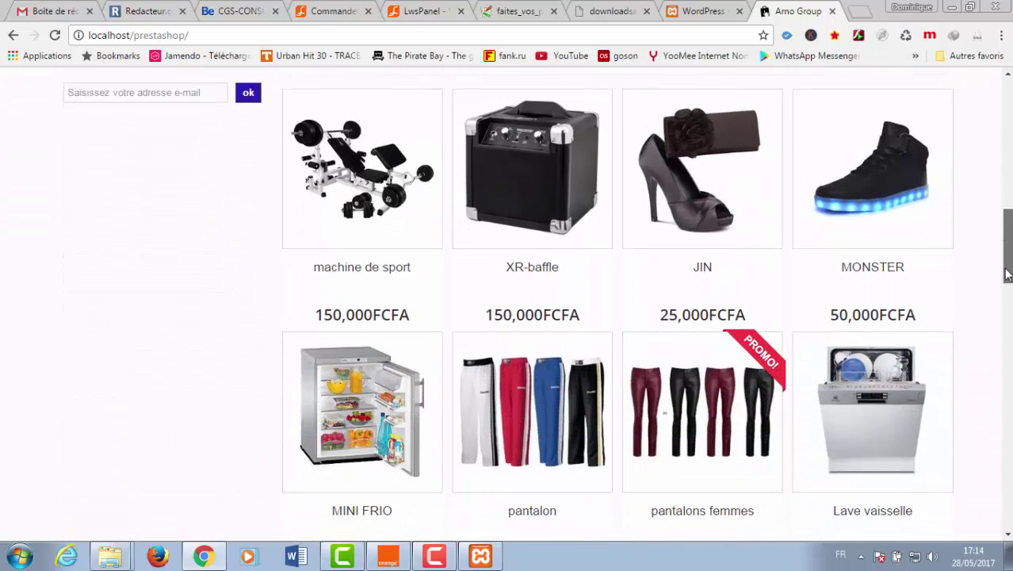
{"action": "scroll", "coordinate": [1006, 273], "scroll_direction": "down", "scroll_amount": 9}
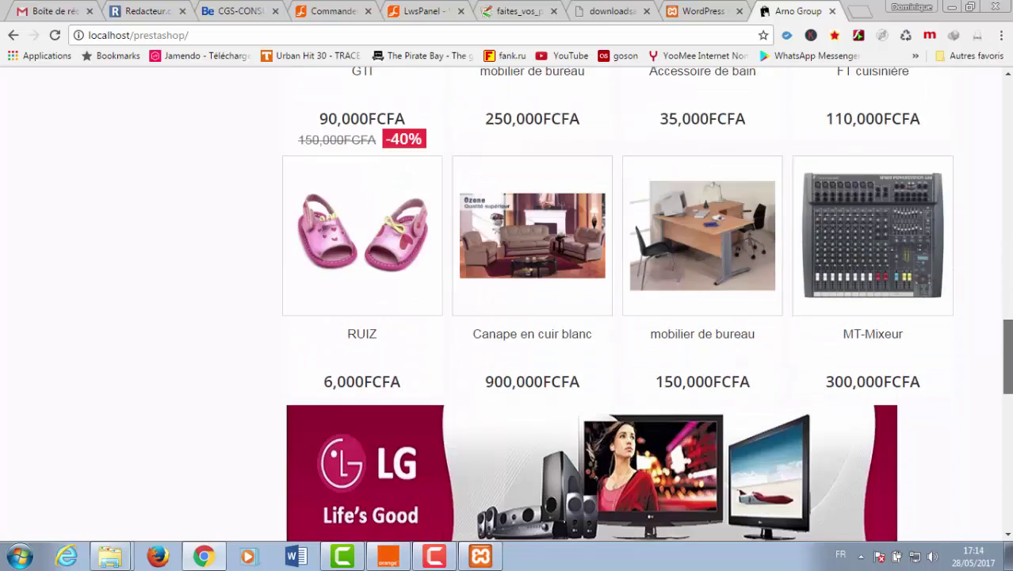
{"action": "scroll", "coordinate": [507, 305], "scroll_direction": "down", "scroll_amount": 6}
{"action": "scroll", "coordinate": [1006, 447], "scroll_direction": "down", "scroll_amount": 5}
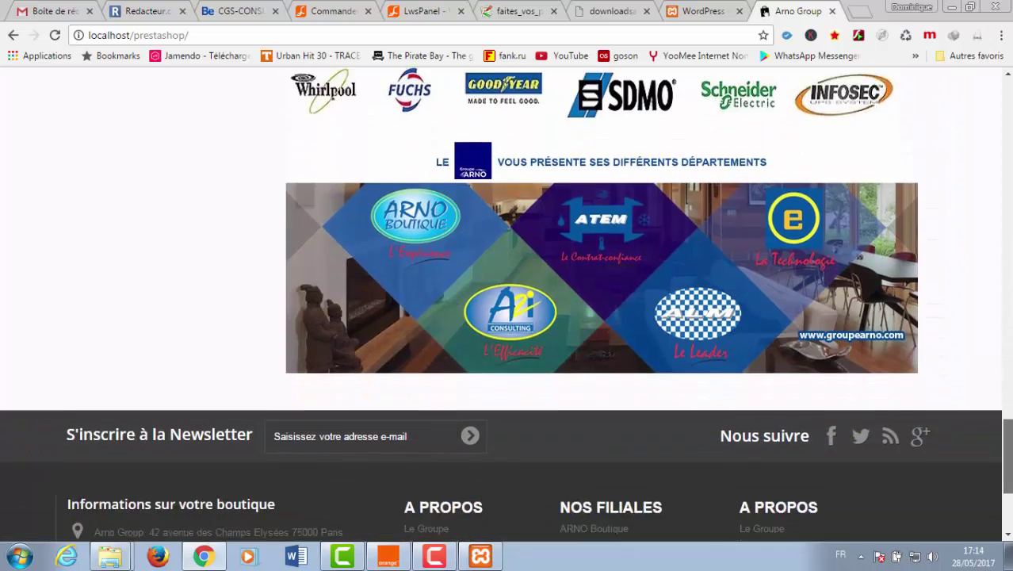
{"action": "left_click_drag", "start_coordinate": [1006, 491], "coordinate": [1006, 111]}
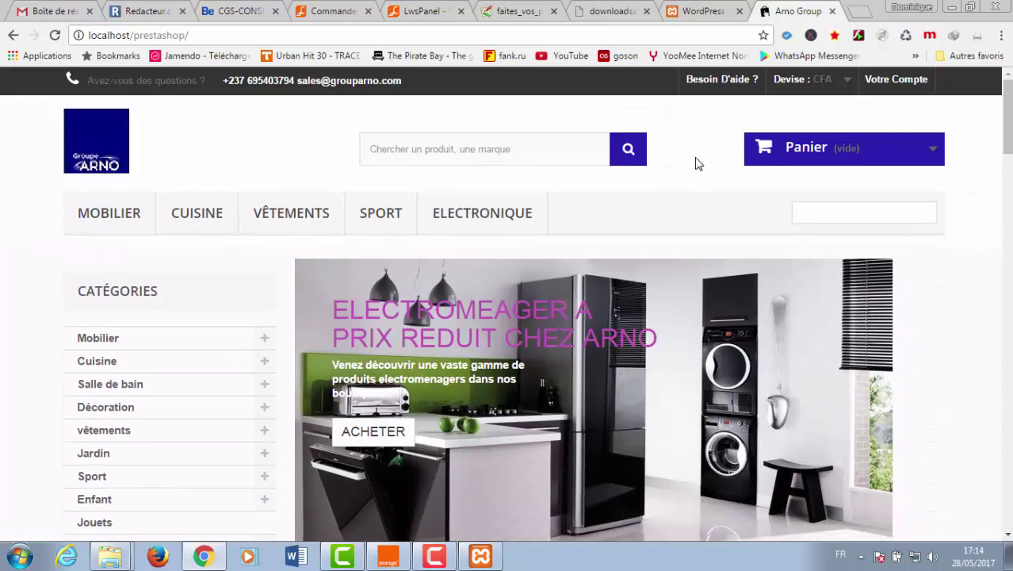
{"action": "left_click", "coordinate": [832, 11]}
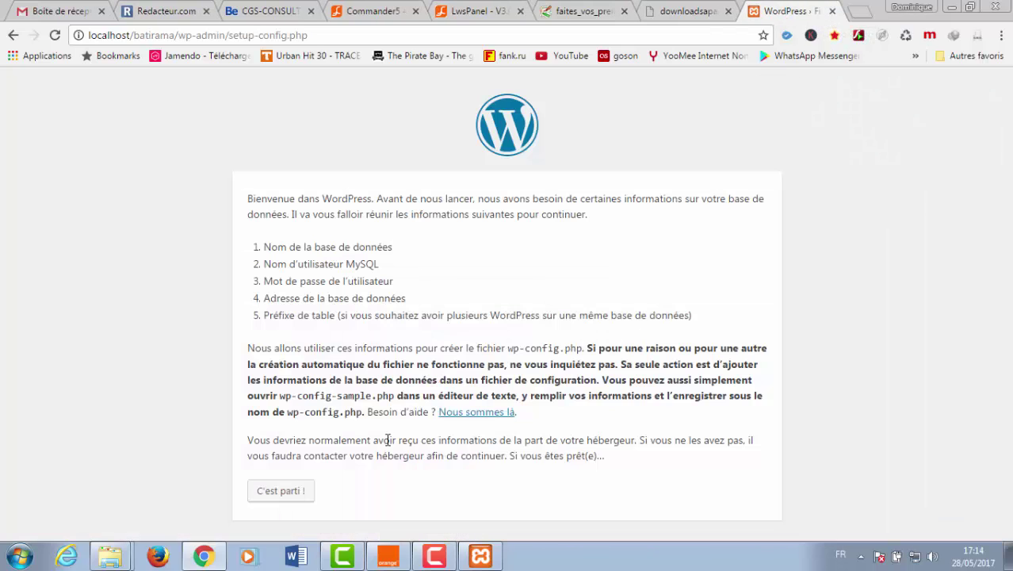
- Proceed with 'C'est parti !' to get the form prefilled with database wordpress, host localhost, prefix wp_
{"action": "left_click", "coordinate": [279, 497]}
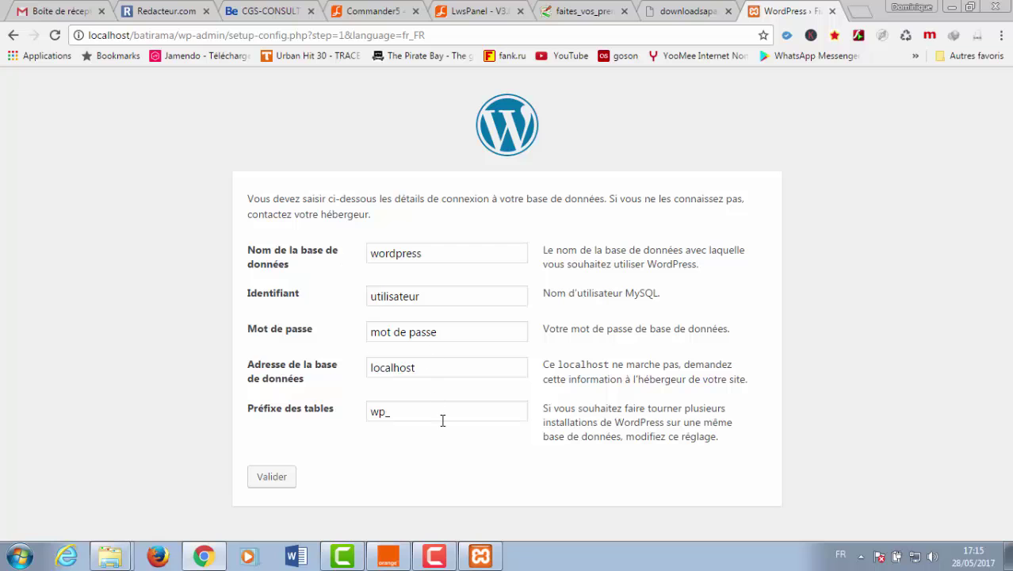
- Center the XAMPP Control Panel and use MySQL's Admin button to open localhost/phpmyadmin
{"action": "left_click", "coordinate": [480, 556]}
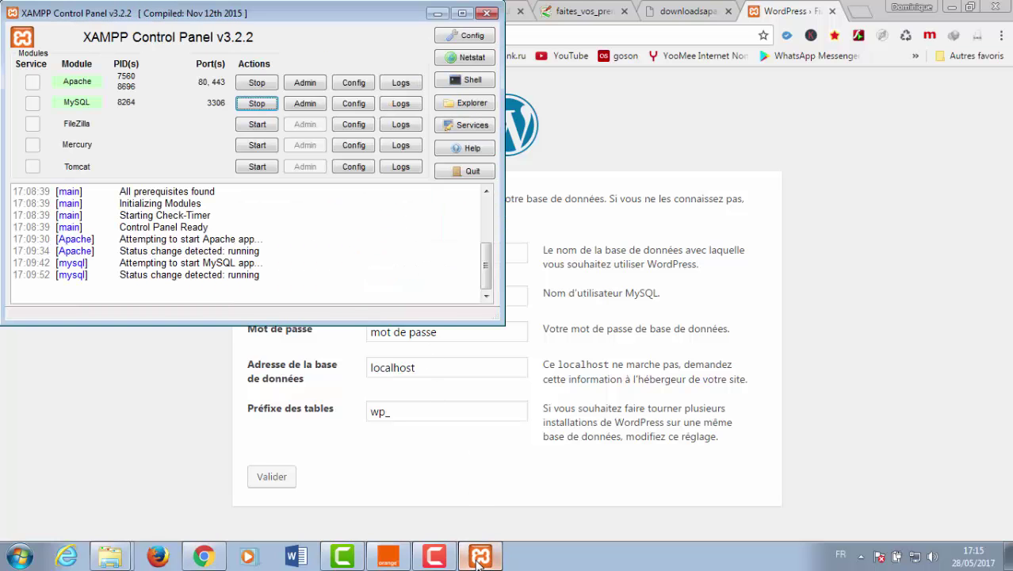
{"action": "left_click_drag", "start_coordinate": [198, 23], "coordinate": [403, 100]}
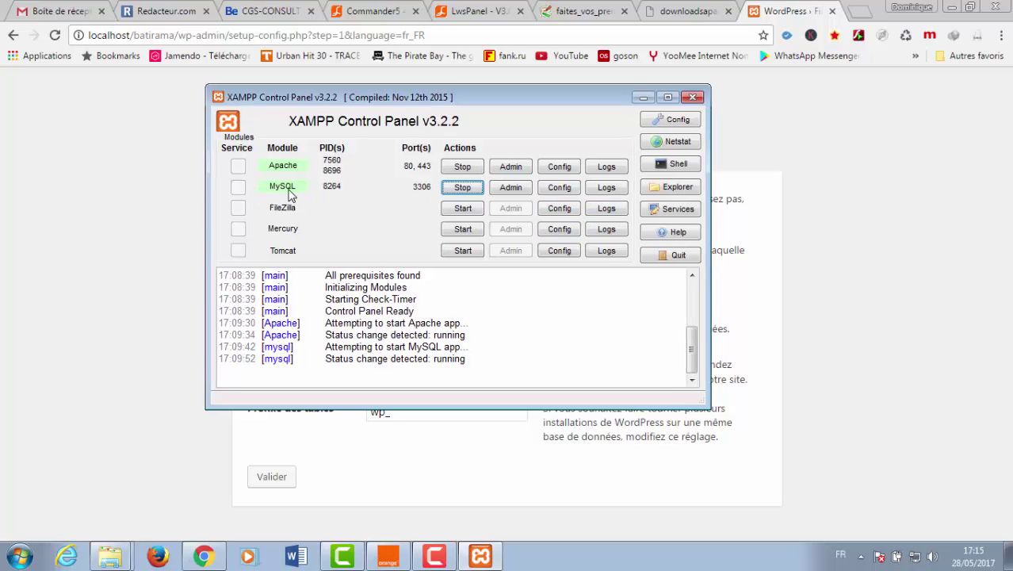
{"action": "left_click", "coordinate": [512, 190]}
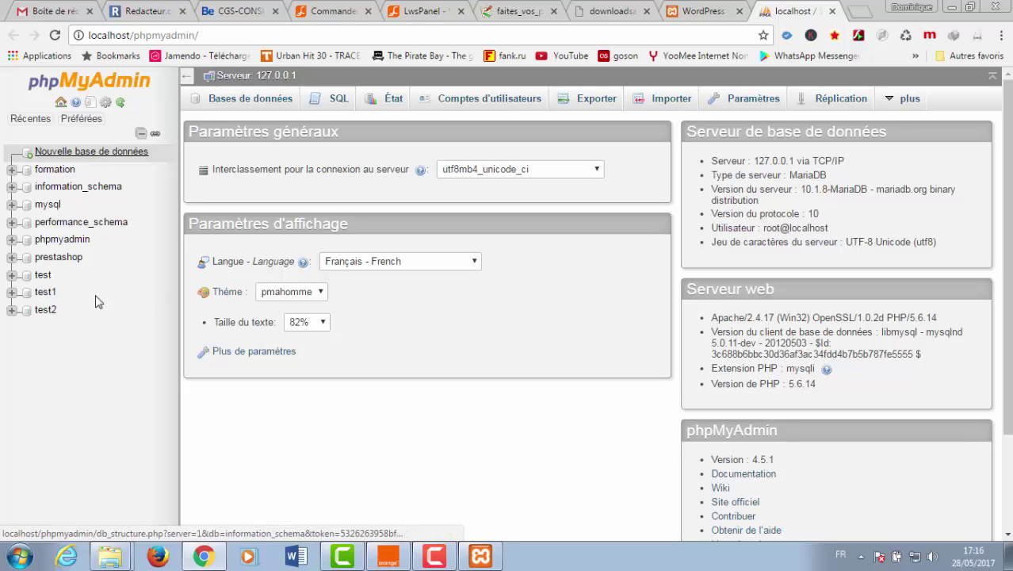
- Create an empty database named batirama through Nouvelle base de données in phpMyAdmin
{"action": "left_click", "coordinate": [84, 155]}
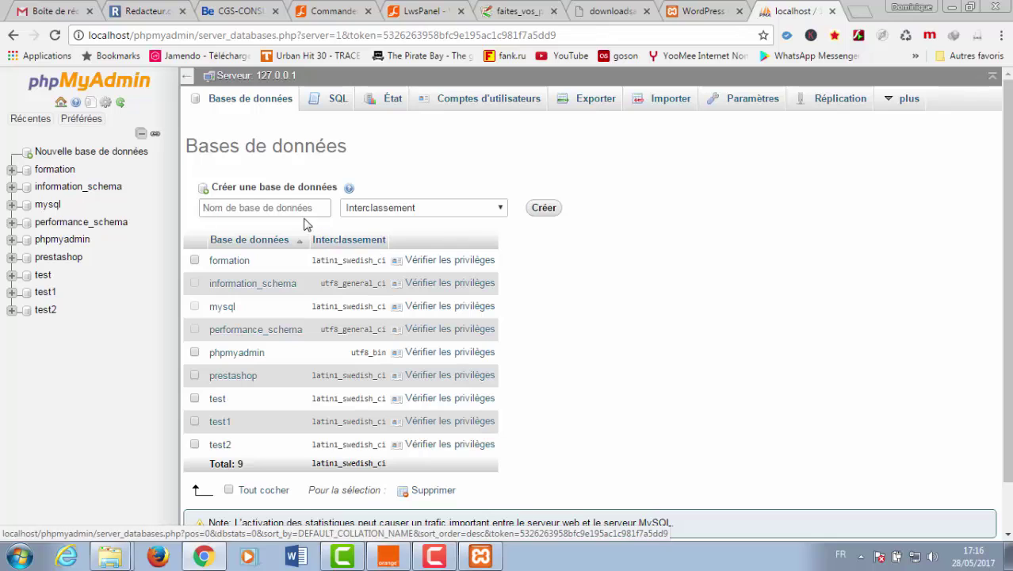
{"action": "left_click", "coordinate": [274, 208]}
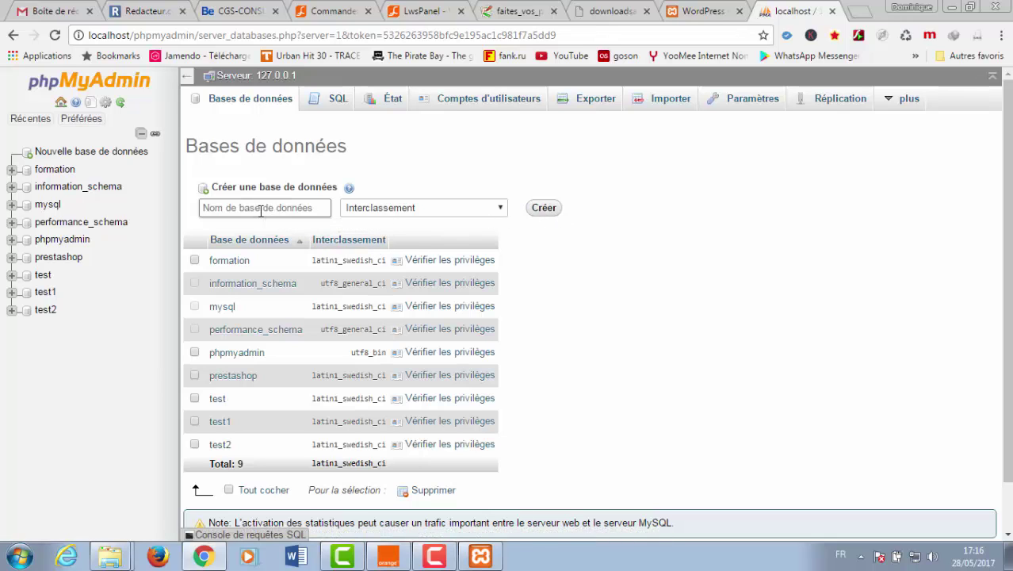
{"action": "type", "text": "bat"}
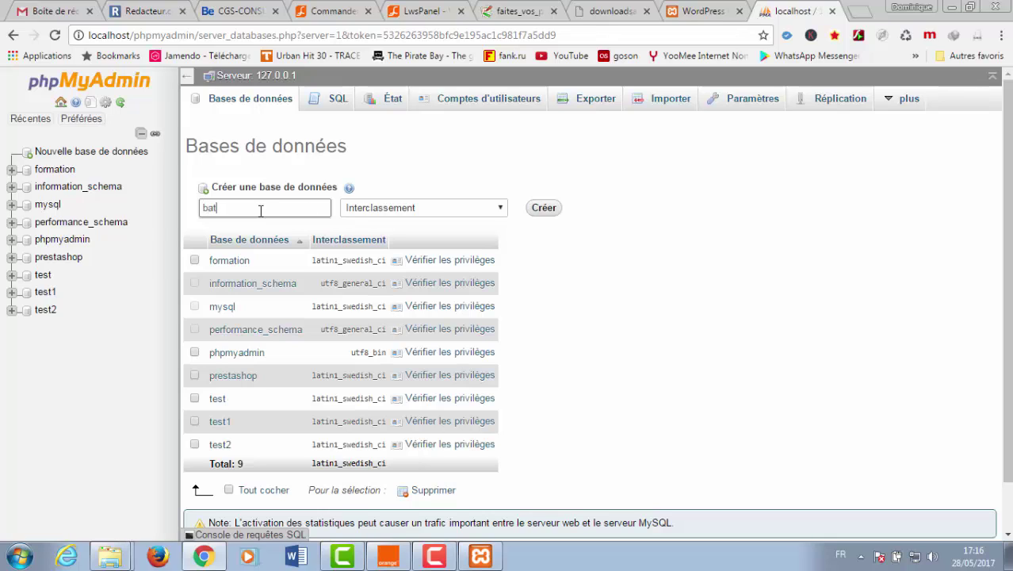
{"action": "type", "text": "irama"}
{"action": "left_click", "coordinate": [544, 211]}
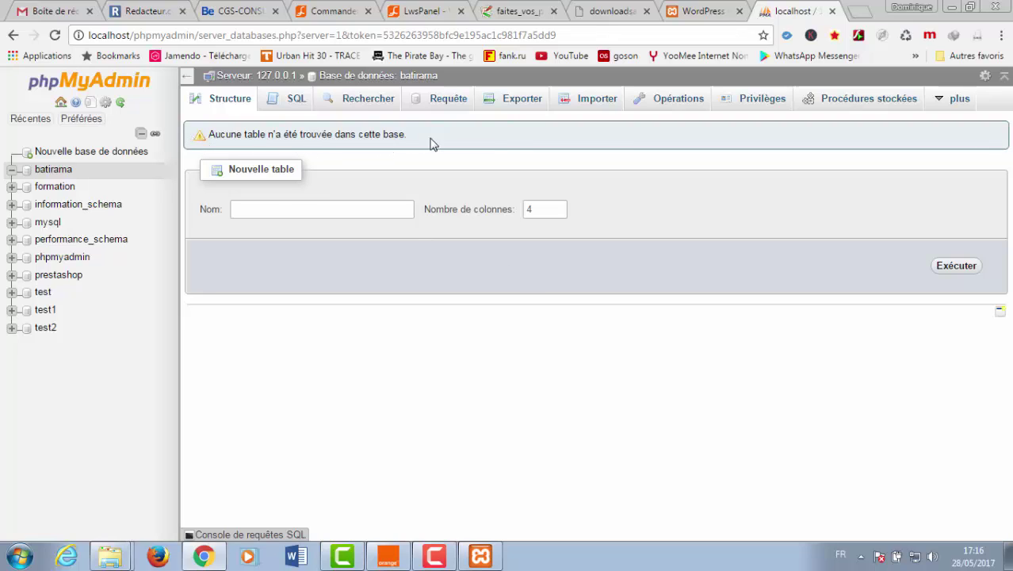
- Replace the database name wordpress with batirama in the WordPress connection form
{"action": "left_click", "coordinate": [686, 15]}
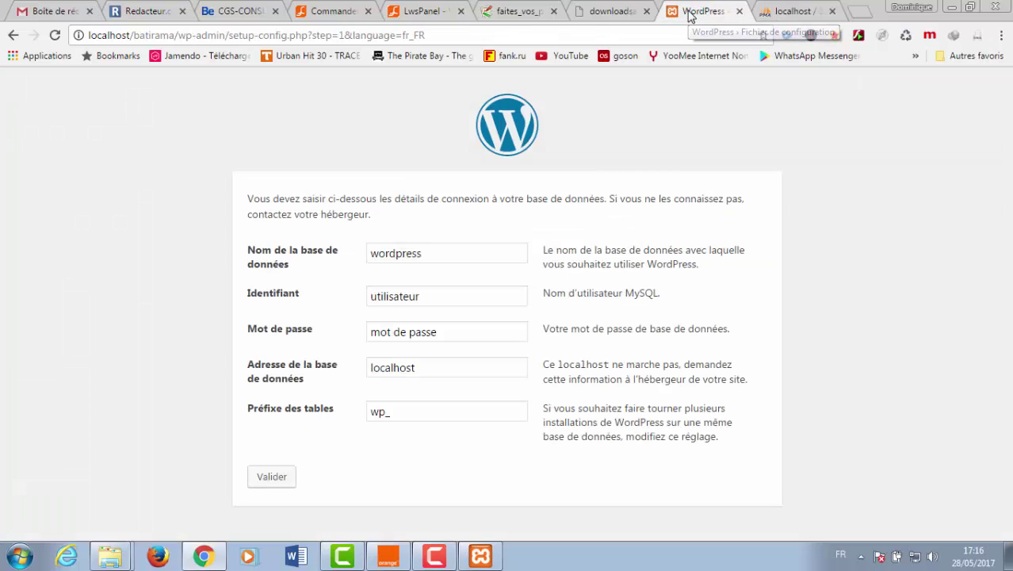
{"action": "left_click", "coordinate": [781, 10]}
{"action": "left_click", "coordinate": [694, 9]}
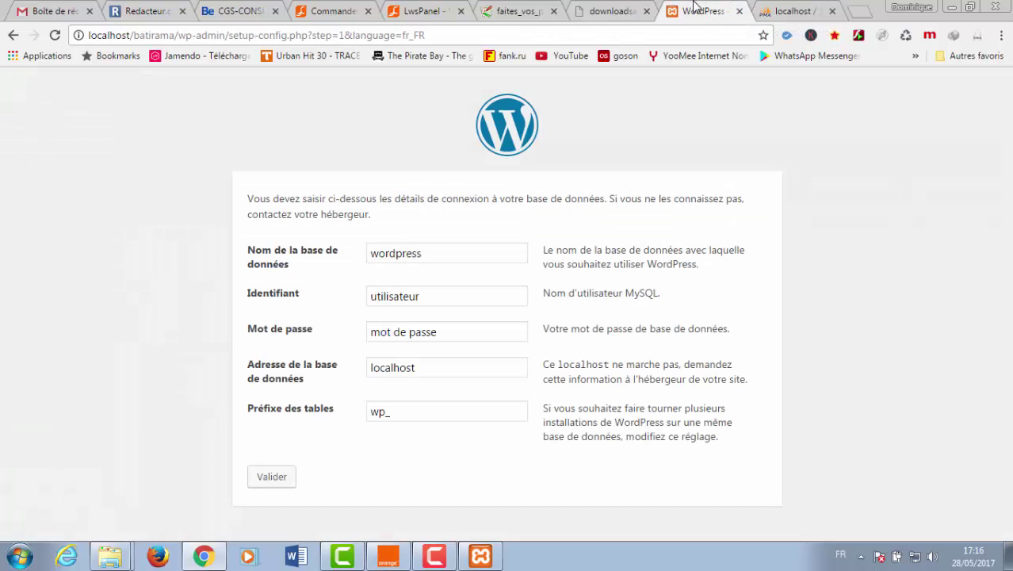
{"action": "left_click", "coordinate": [428, 252]}
{"action": "double_click", "coordinate": [393, 255]}
{"action": "type", "text": "b"}
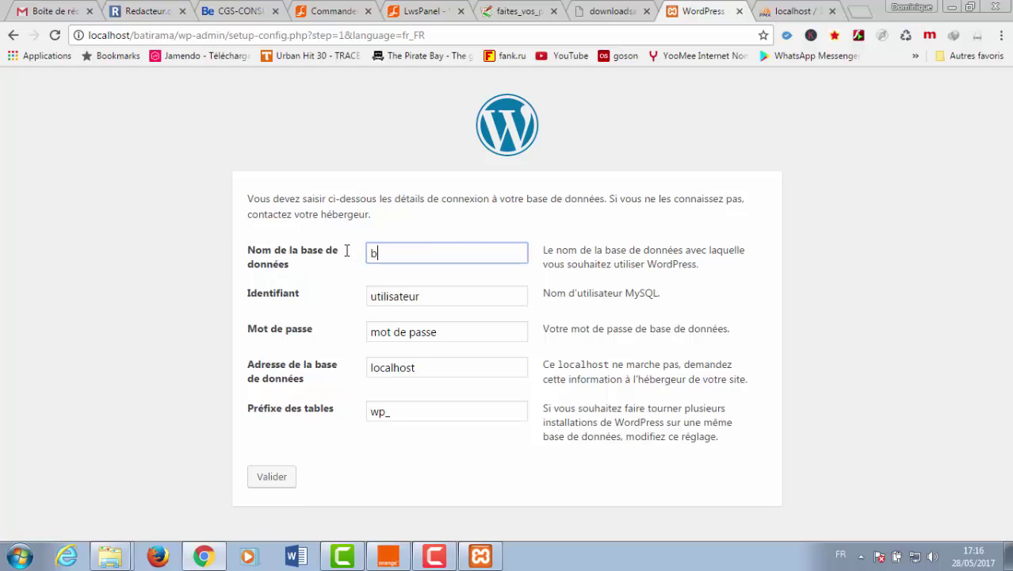
{"action": "type", "text": "atirama"}
- Look up the MySQL user root on the phpMyAdmin home page
{"action": "left_click", "coordinate": [777, 12]}
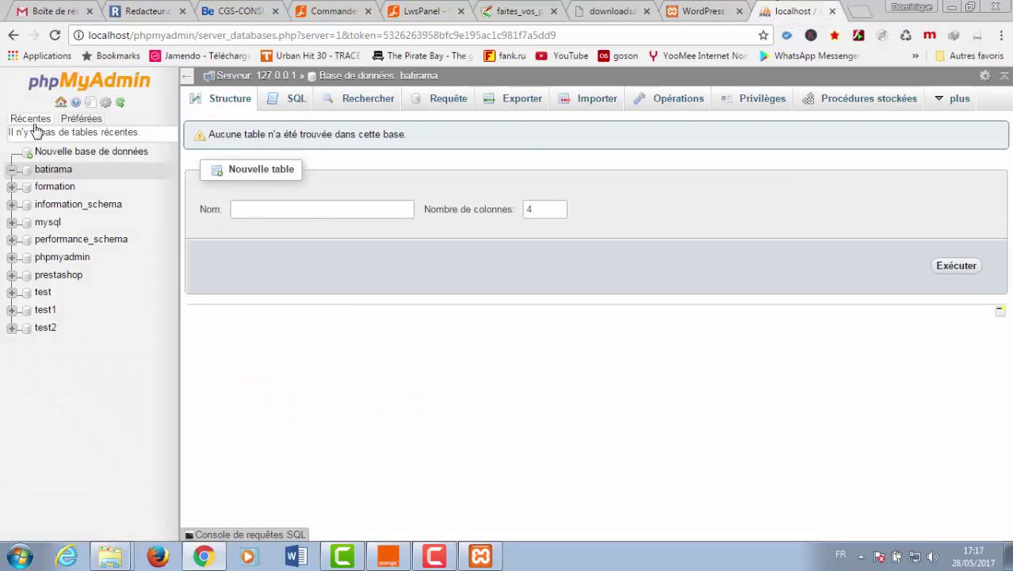
{"action": "left_click", "coordinate": [85, 83]}
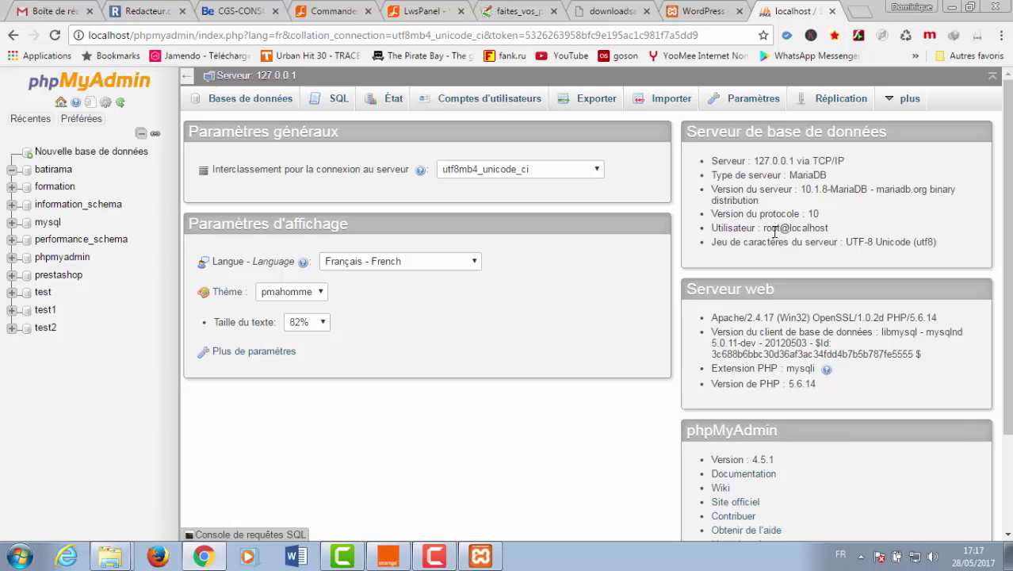
{"action": "mouse_move", "coordinate": [781, 228]}
{"action": "left_mouse_down"}
{"action": "mouse_move", "coordinate": [751, 228]}
{"action": "mouse_move", "coordinate": [764, 228]}
{"action": "left_mouse_up"}
- Set the database username to root and clear the password field
{"action": "left_click", "coordinate": [704, 10]}
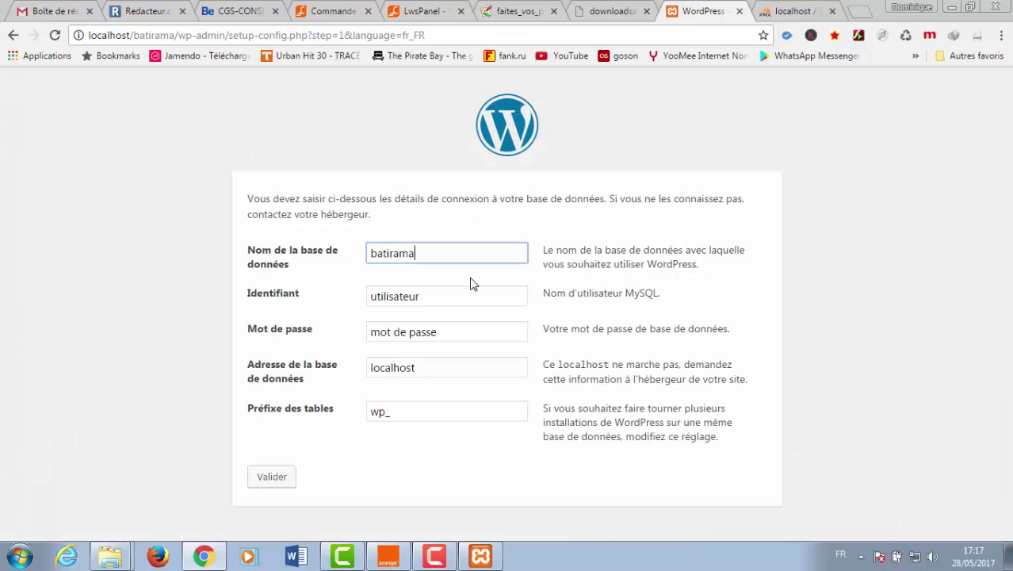
{"action": "left_click", "coordinate": [434, 304]}
{"action": "left_click_drag", "start_coordinate": [434, 304], "coordinate": [361, 308]}
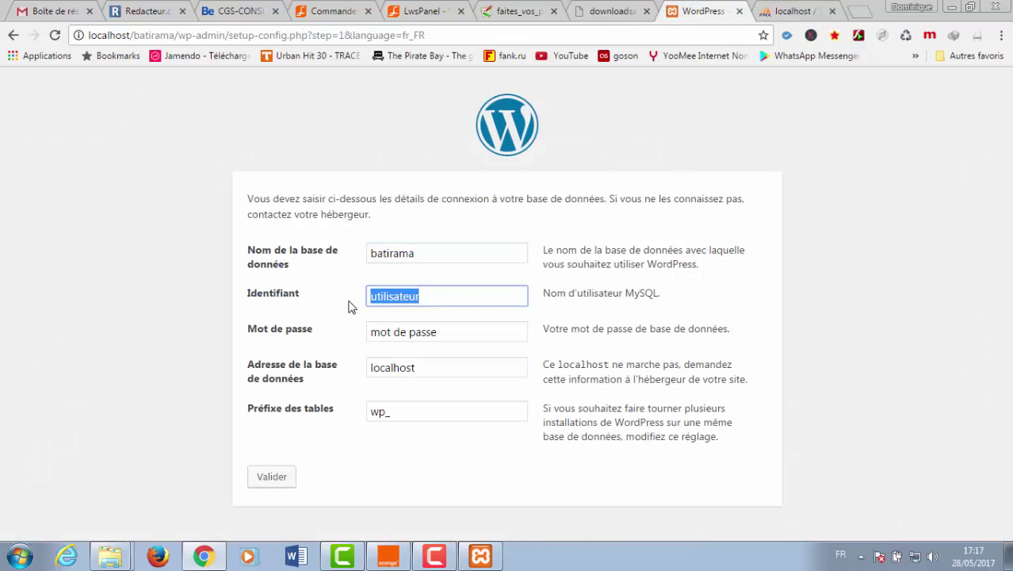
{"action": "type", "text": "root"}
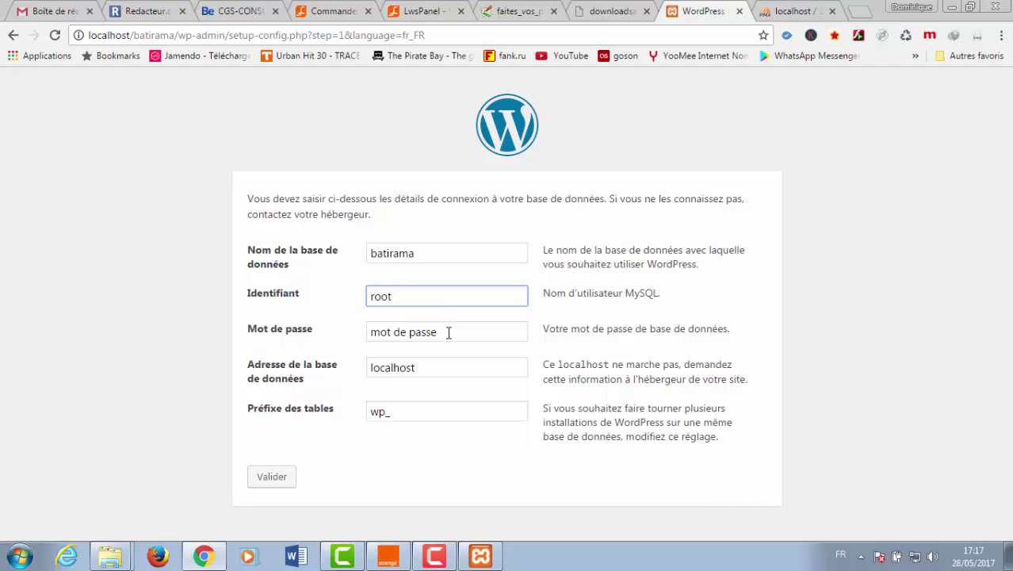
{"action": "left_click_drag", "start_coordinate": [448, 332], "coordinate": [364, 332]}
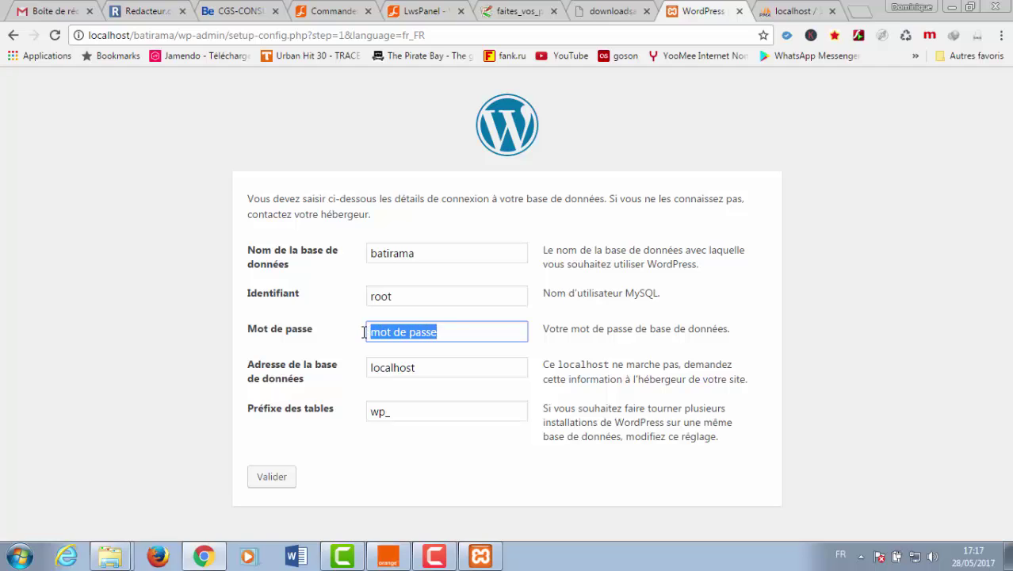
{"action": "key", "text": "BackSpace"}
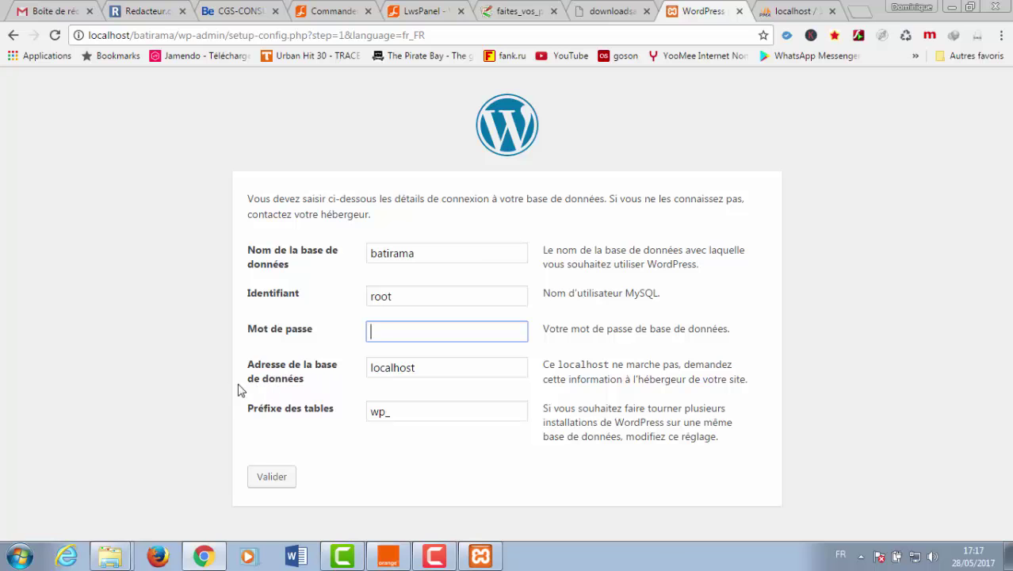
- Verify the root user's host in phpMyAdmin, recheck username, password and host, then submit
{"action": "left_click", "coordinate": [783, 9]}
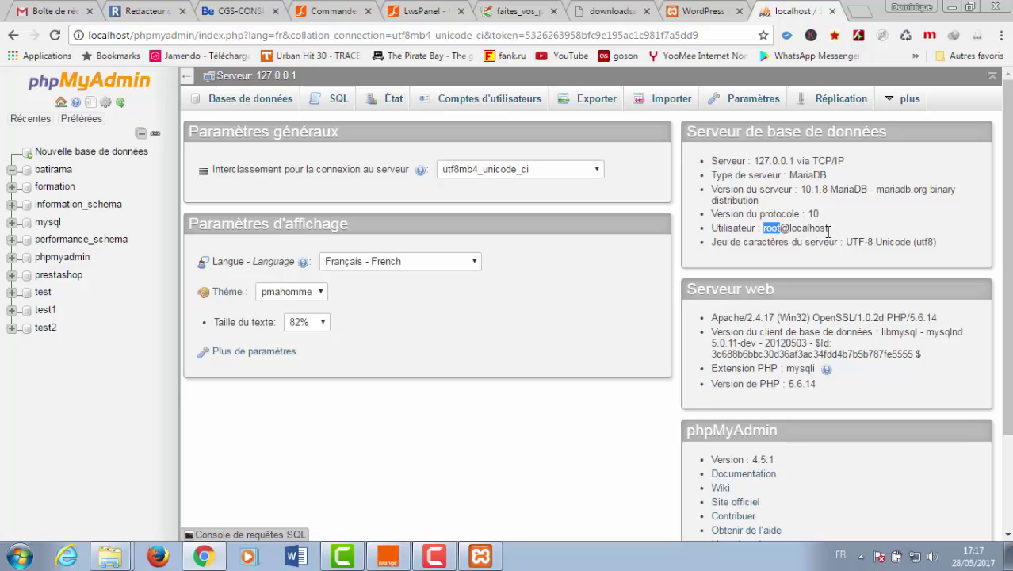
{"action": "left_click_drag", "start_coordinate": [833, 230], "coordinate": [794, 230]}
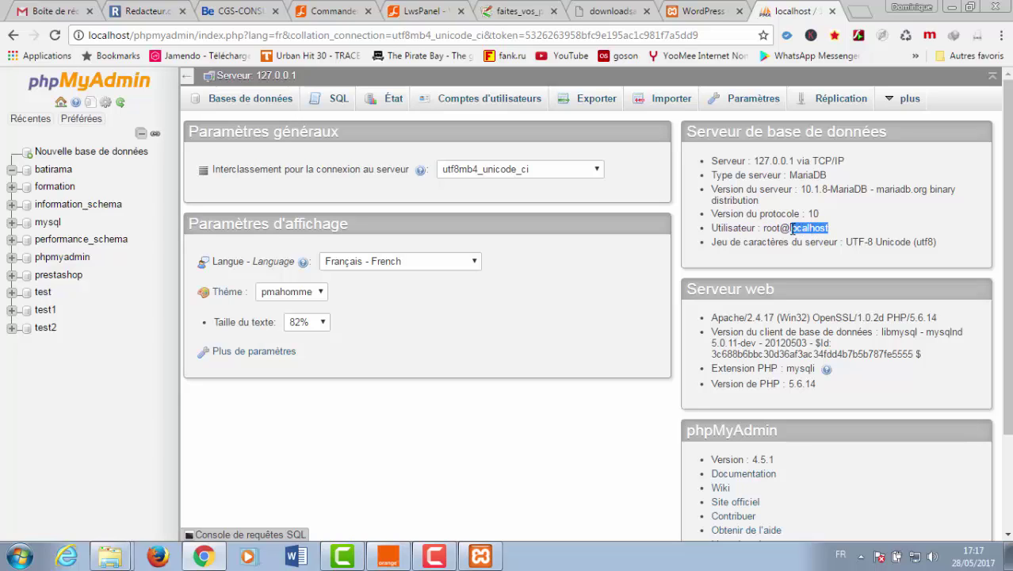
{"action": "left_click", "coordinate": [702, 10]}
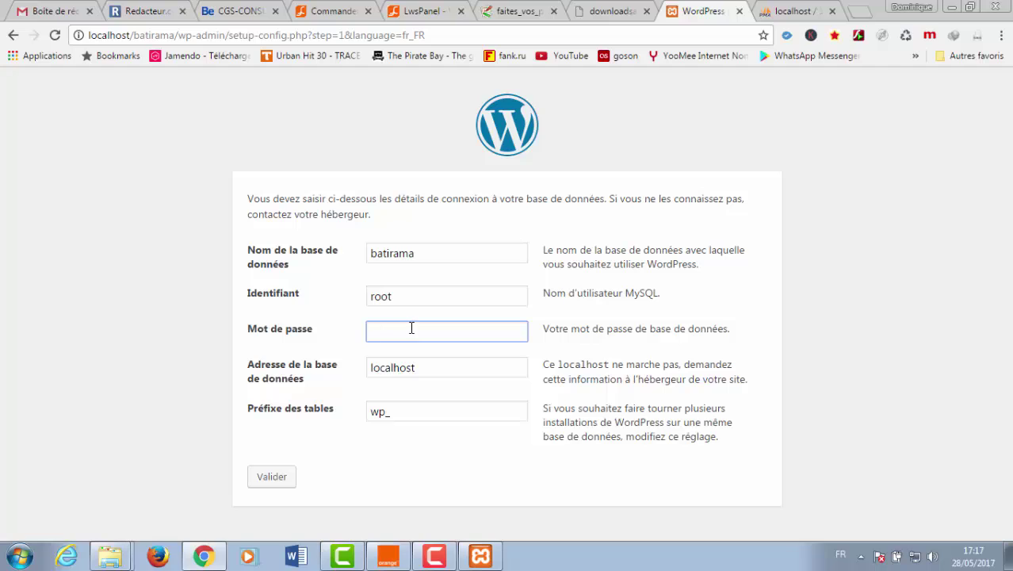
{"action": "left_click", "coordinate": [441, 376]}
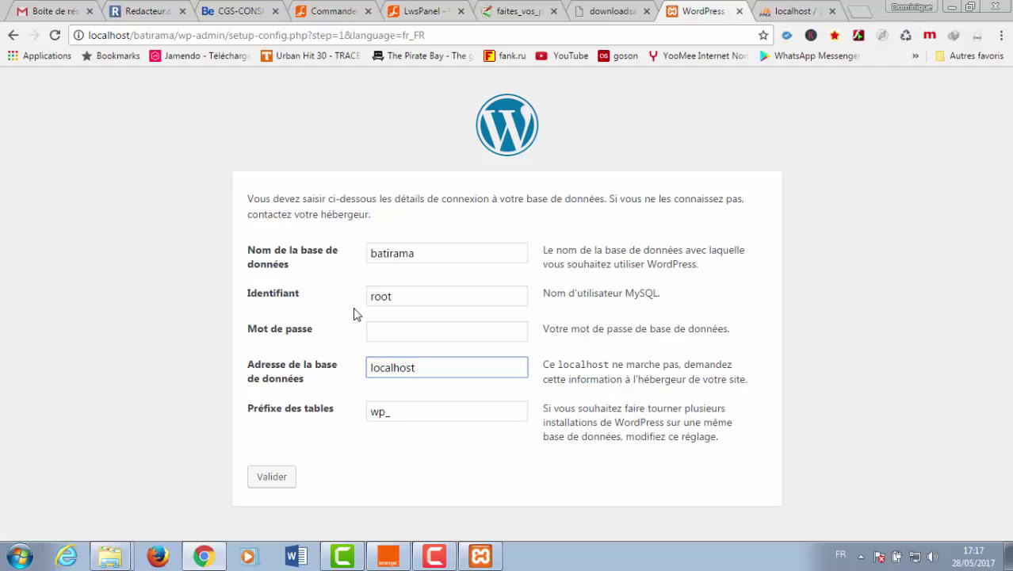
{"action": "left_click", "coordinate": [419, 299]}
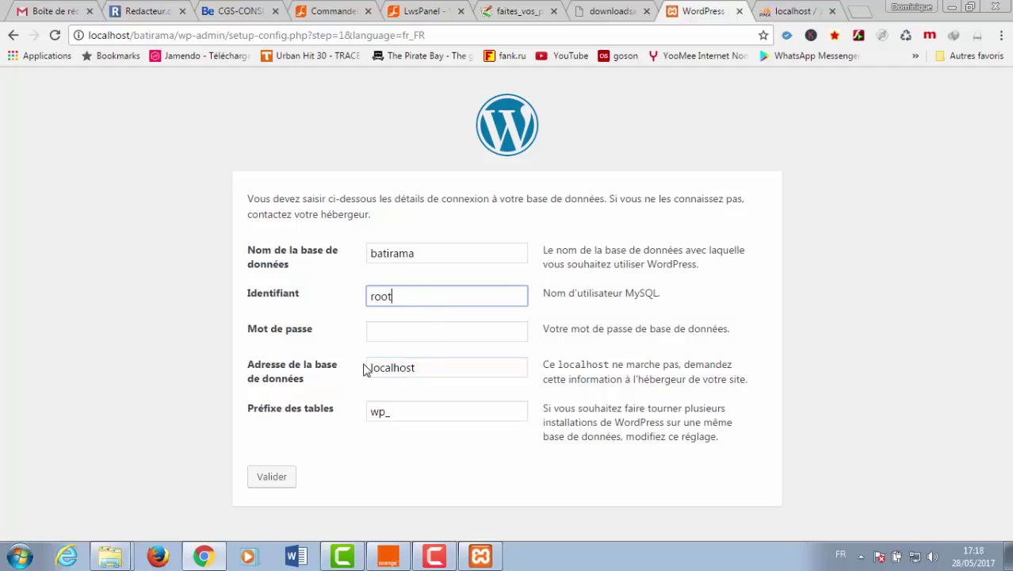
{"action": "left_click", "coordinate": [395, 338]}
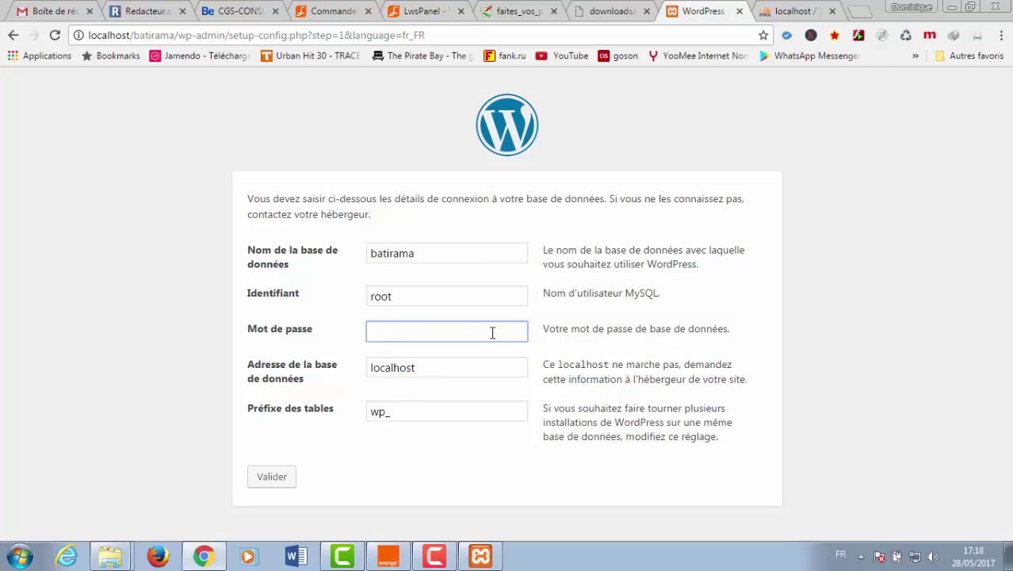
{"action": "left_click", "coordinate": [272, 478]}
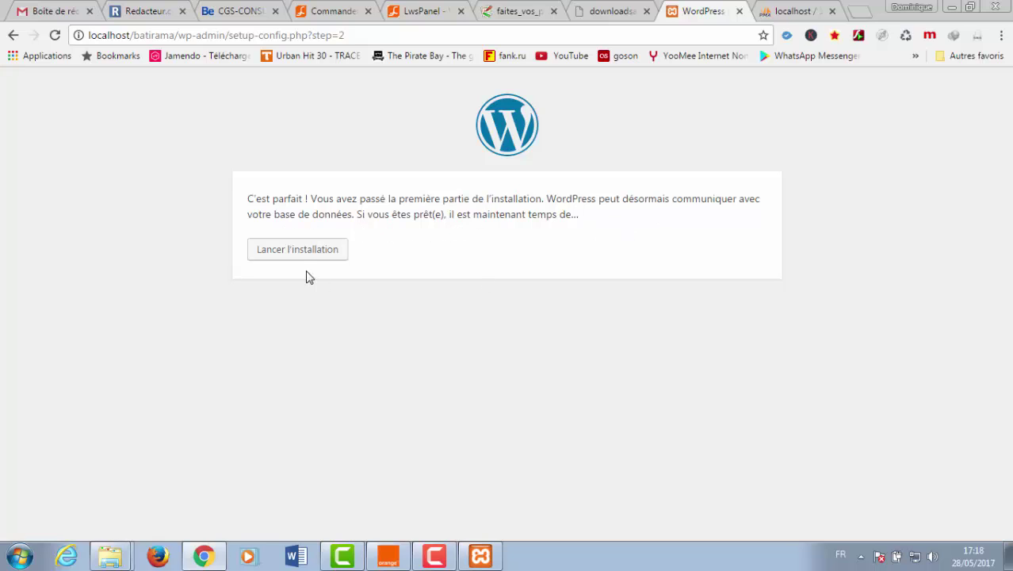
- Launch the WordPress installation from the connection confirmation page
{"action": "left_click", "coordinate": [294, 252]}
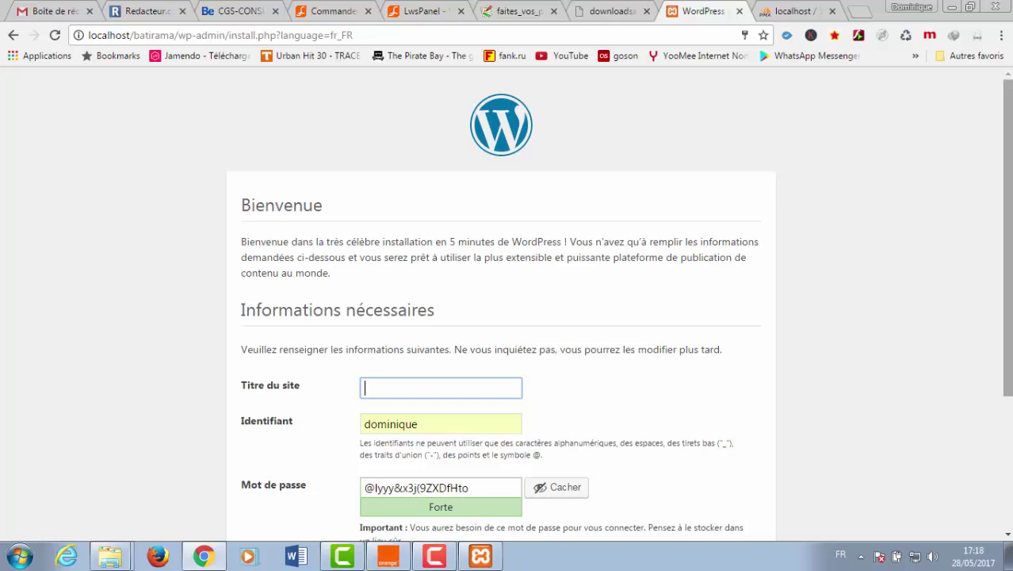
- Enter 'batiment et construction' as the site title
{"action": "scroll", "coordinate": [1007, 238], "scroll_direction": "down", "scroll_amount": 2}
{"action": "left_click_drag", "start_coordinate": [1006, 238], "coordinate": [1006, 248]}
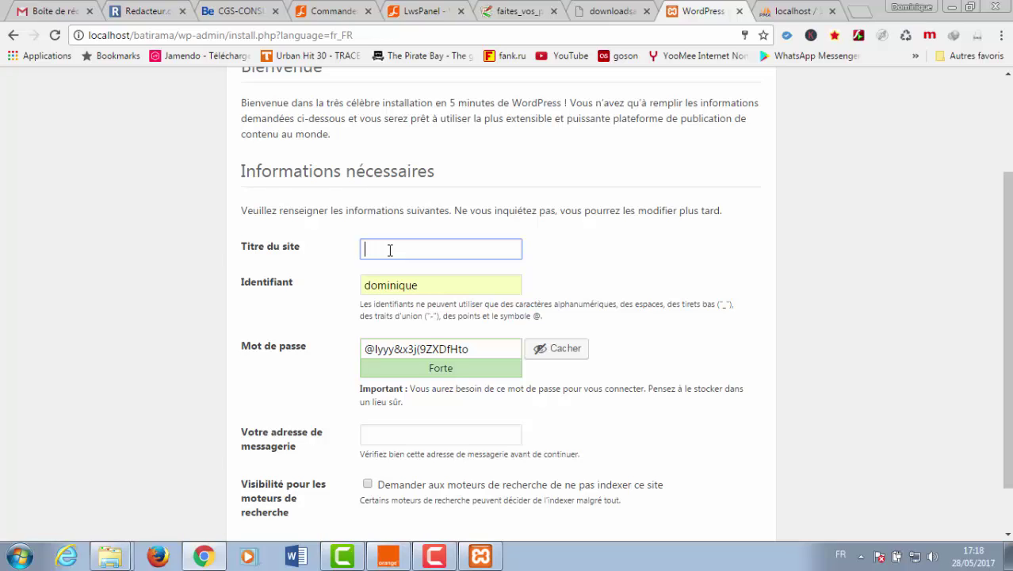
{"action": "type", "text": "ba"}
{"action": "type", "text": "timent"}
{"action": "type", "text": " et con"}
{"action": "type", "text": "stru"}
{"action": "type", "text": "ction"}
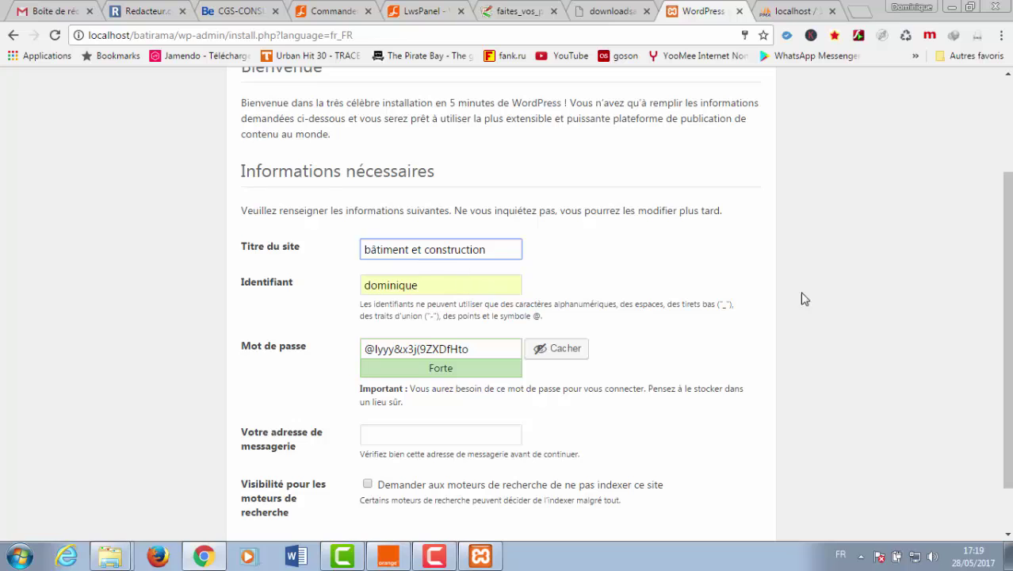
- Keep the suggested administrator username and select the generated password for replacement
{"action": "scroll", "coordinate": [1007, 317], "scroll_direction": "down", "scroll_amount": 1}
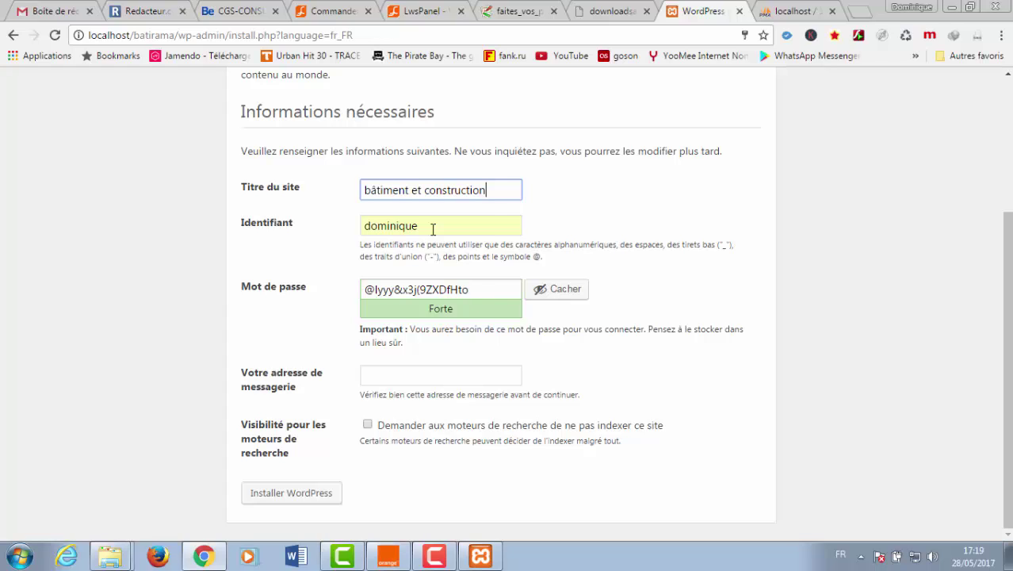
{"action": "left_click_drag", "start_coordinate": [420, 227], "coordinate": [344, 227]}
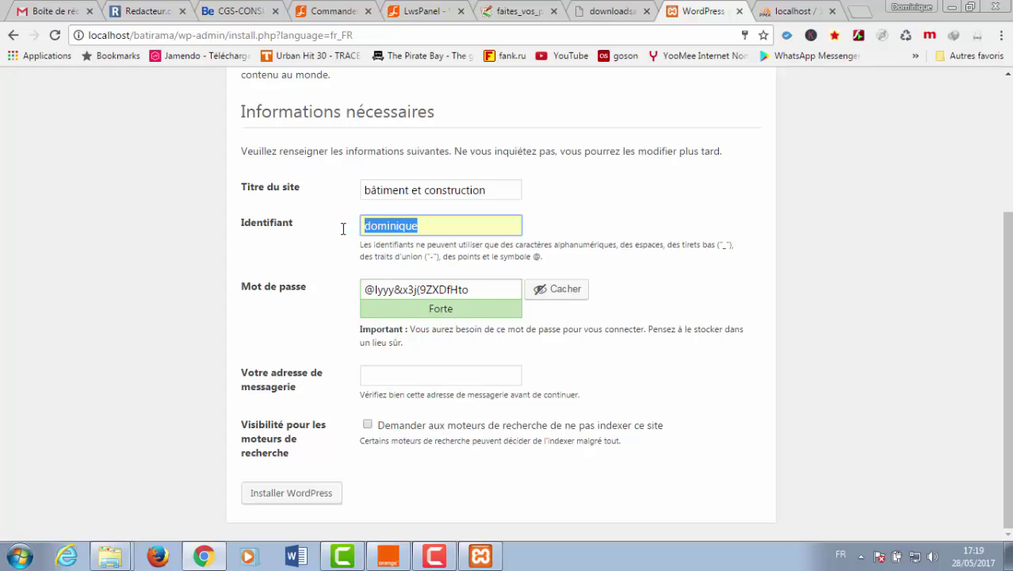
{"action": "left_click", "coordinate": [433, 229]}
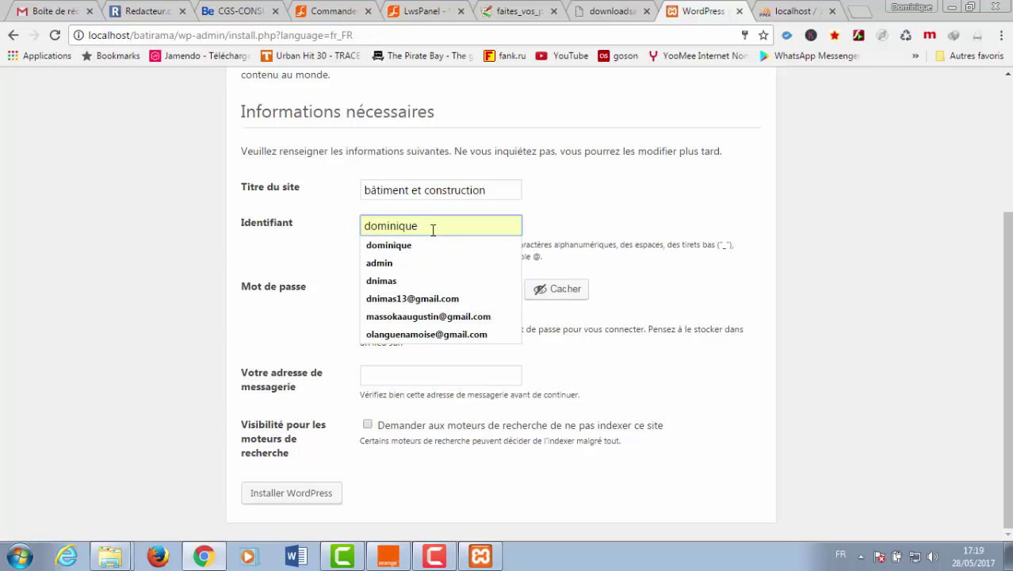
{"action": "left_click", "coordinate": [680, 303]}
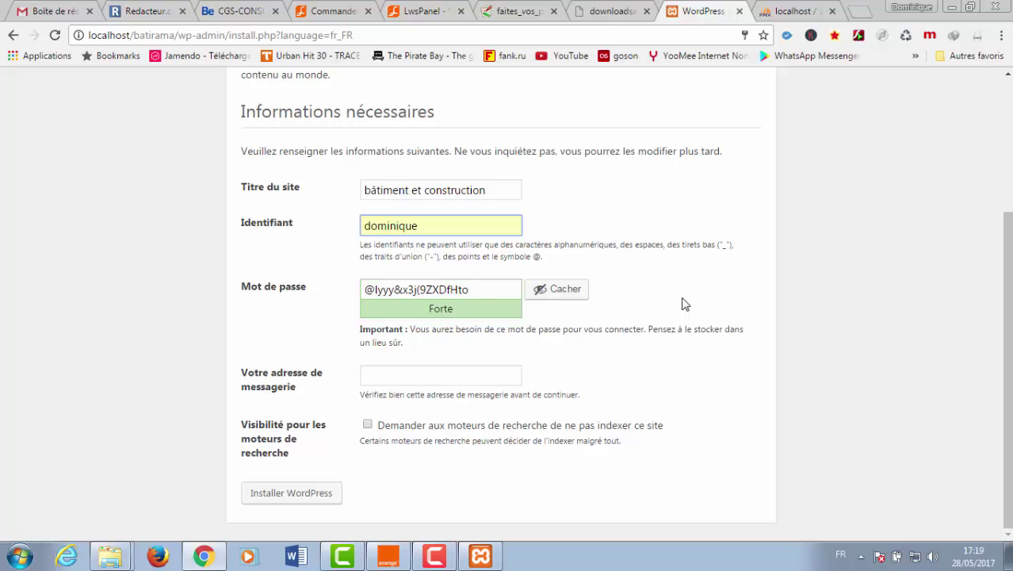
{"action": "left_click", "coordinate": [481, 291]}
{"action": "left_click_drag", "start_coordinate": [474, 291], "coordinate": [349, 291]}
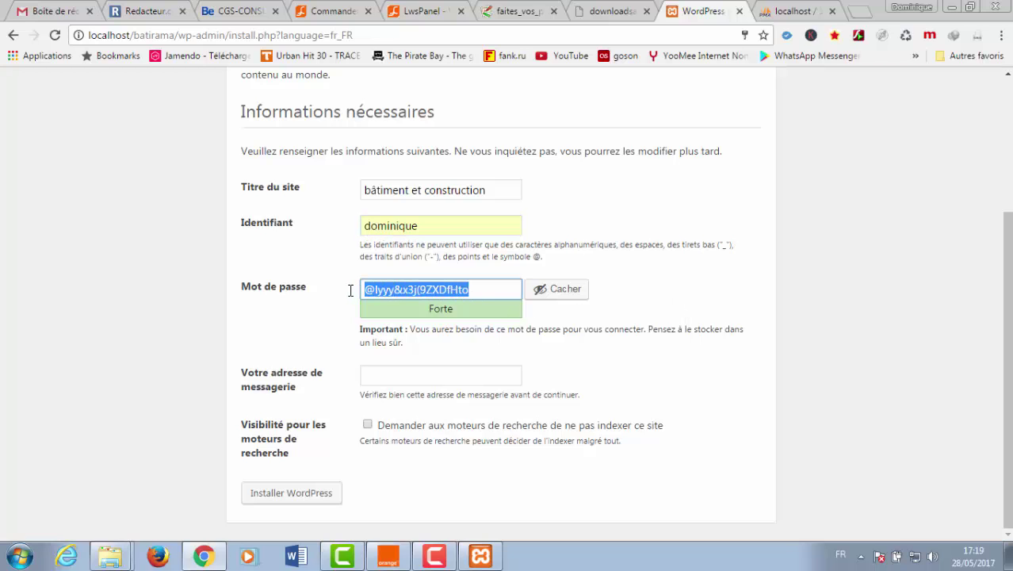
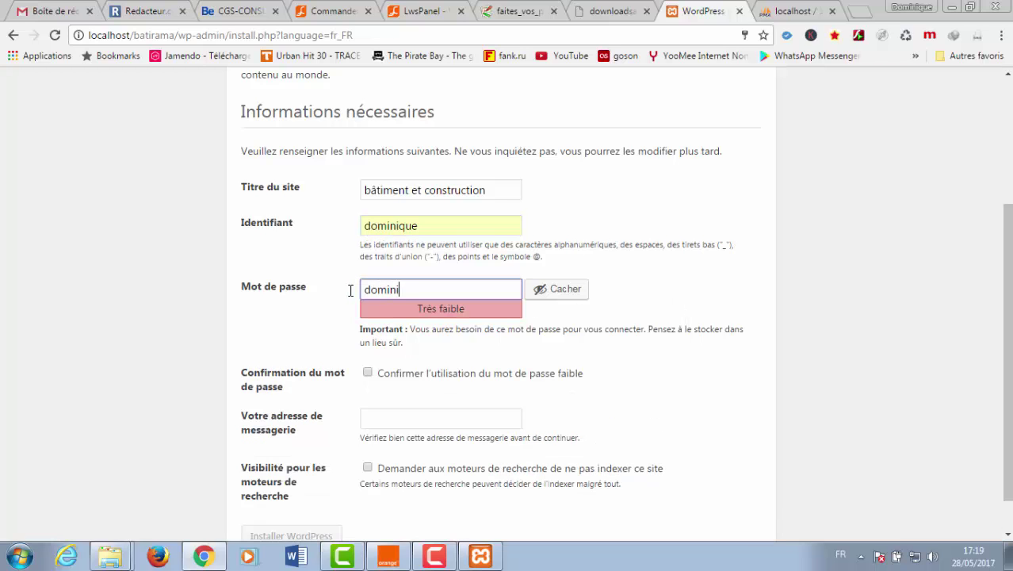
- Enter a weak admin password, confirm using it, and fill in the admin e-mail address
{"action": "scroll", "coordinate": [1006, 356], "scroll_direction": "down", "scroll_amount": 1}
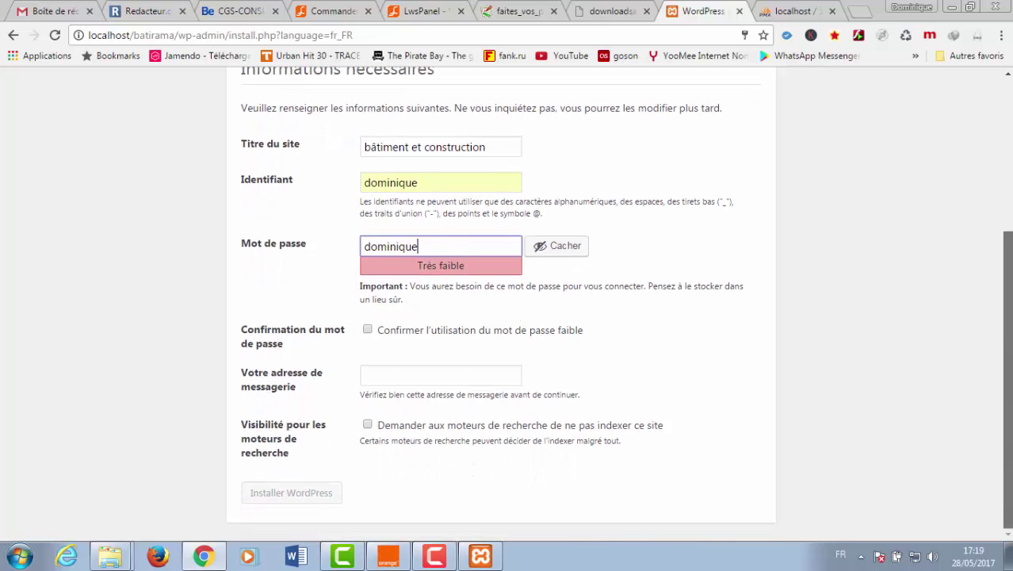
{"action": "left_click", "coordinate": [366, 332]}
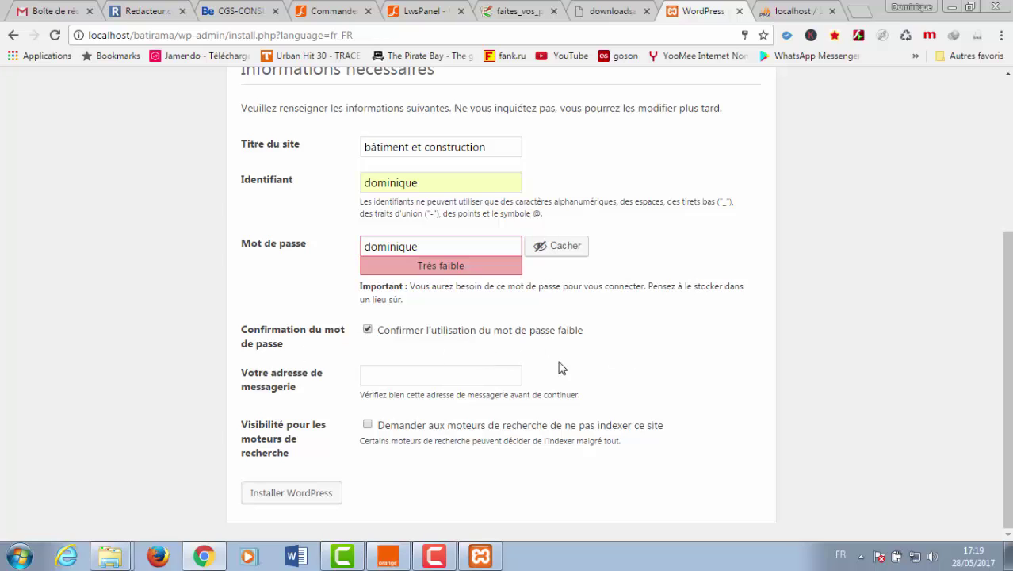
{"action": "left_click", "coordinate": [382, 371]}
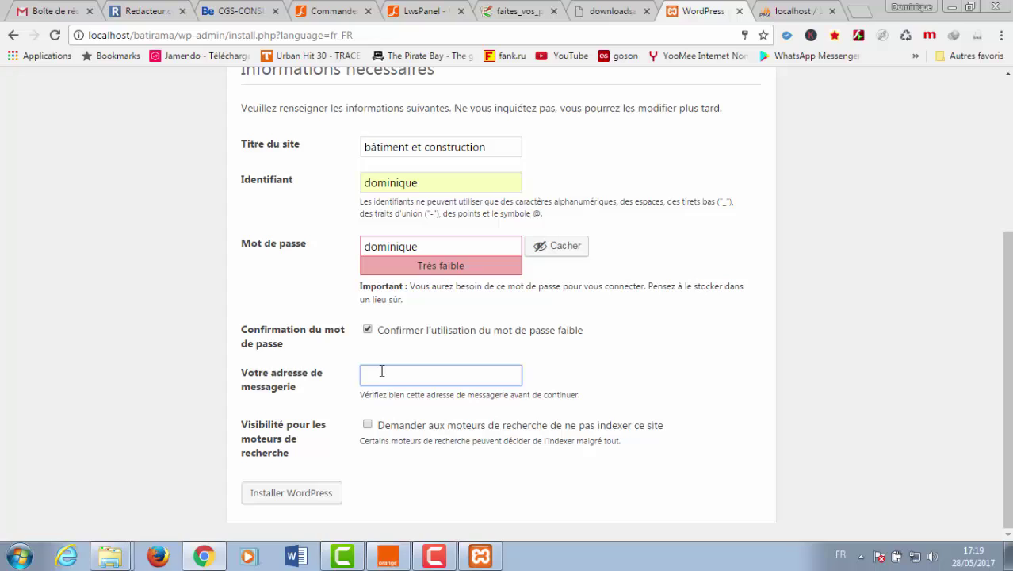
- Install WordPress, then log in by retyping the admin password on the login page
{"action": "left_click", "coordinate": [283, 496]}
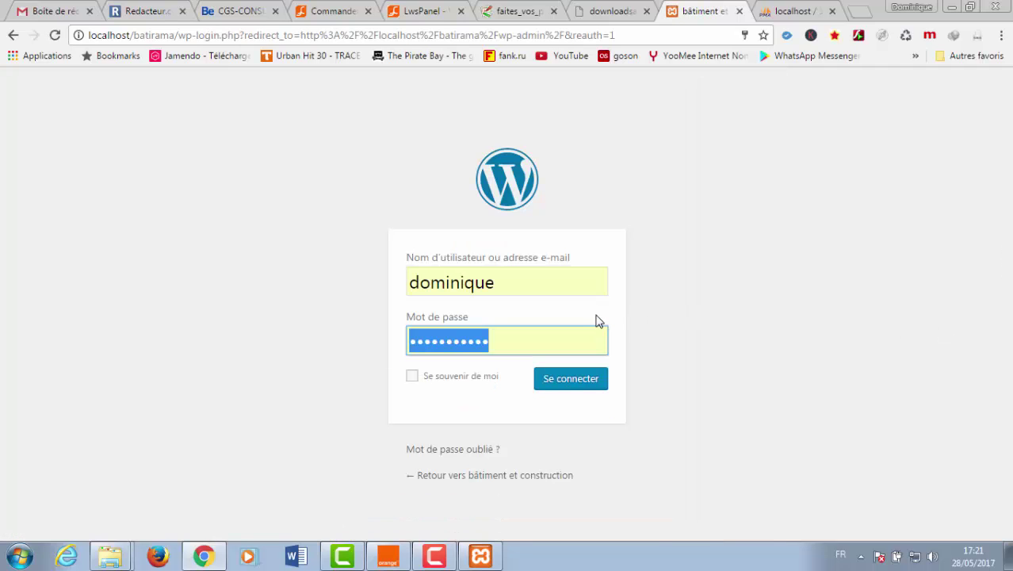
{"action": "left_click", "coordinate": [527, 346]}
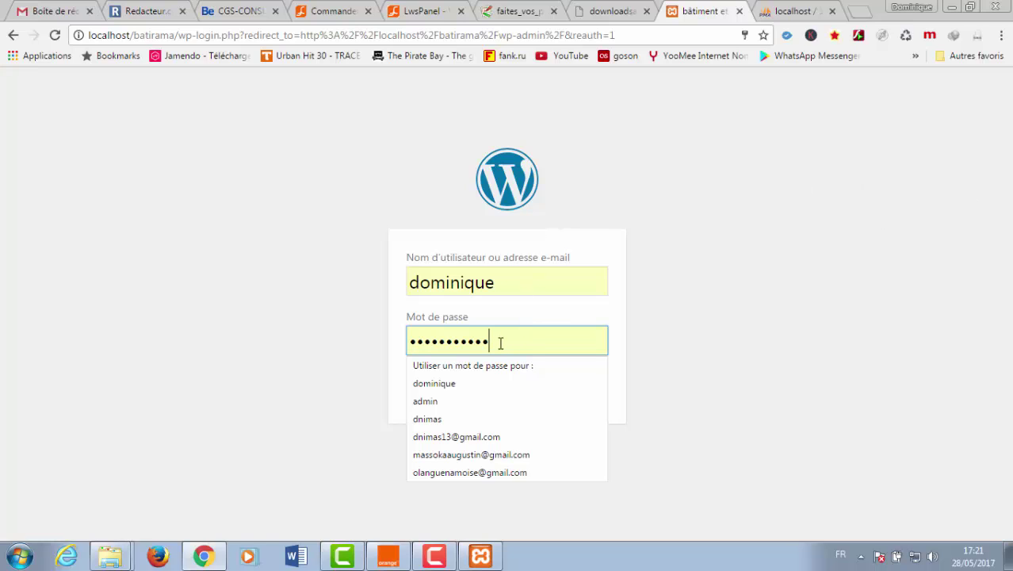
{"action": "left_click_drag", "start_coordinate": [488, 341], "coordinate": [401, 339]}
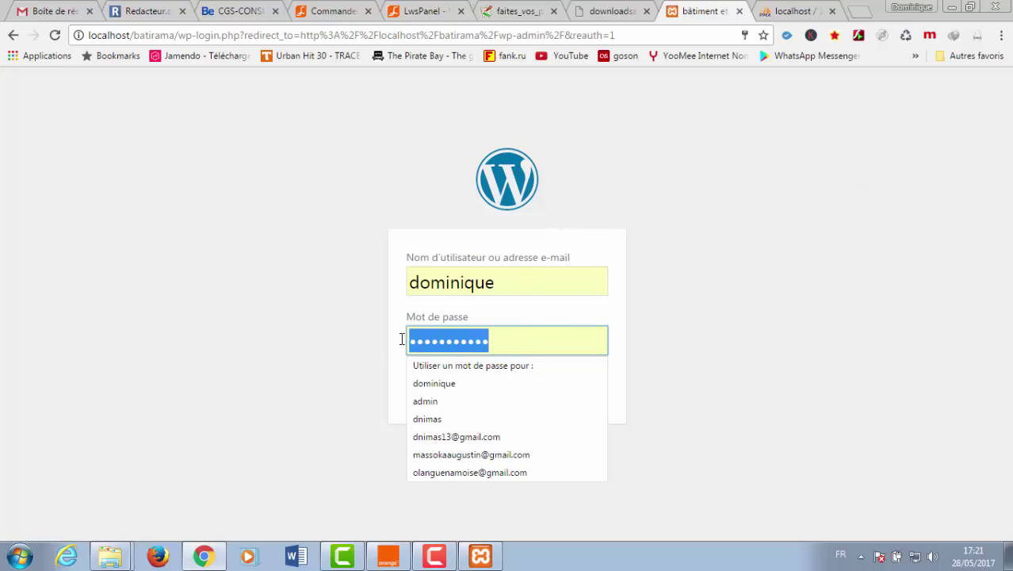
{"action": "type", "text": "•••••••"}
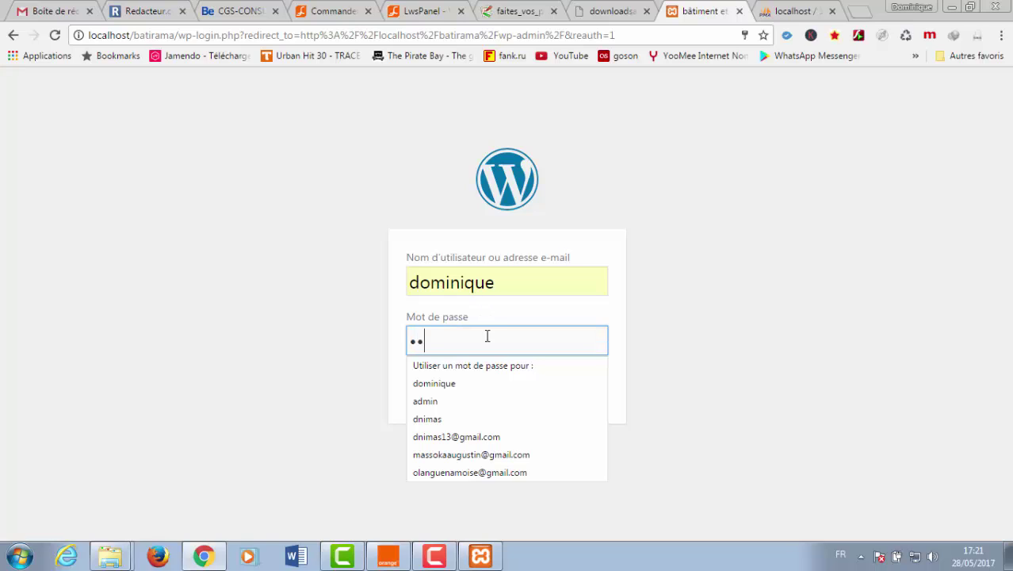
{"action": "type", "text": "••"}
{"action": "key", "text": "Return"}
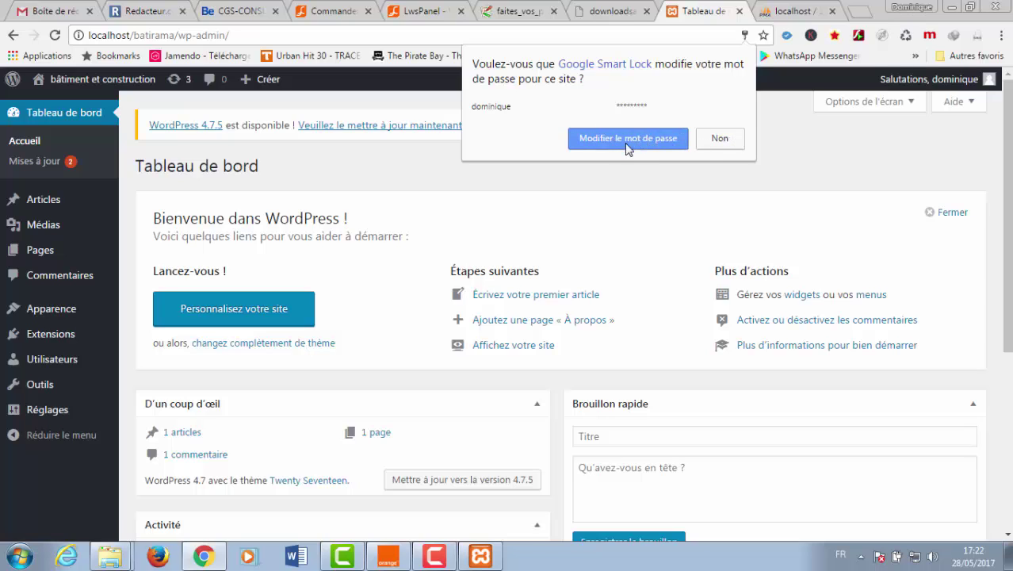
- Decline the password update and scroll through the dashboard and back to the top
{"action": "left_click", "coordinate": [712, 140]}
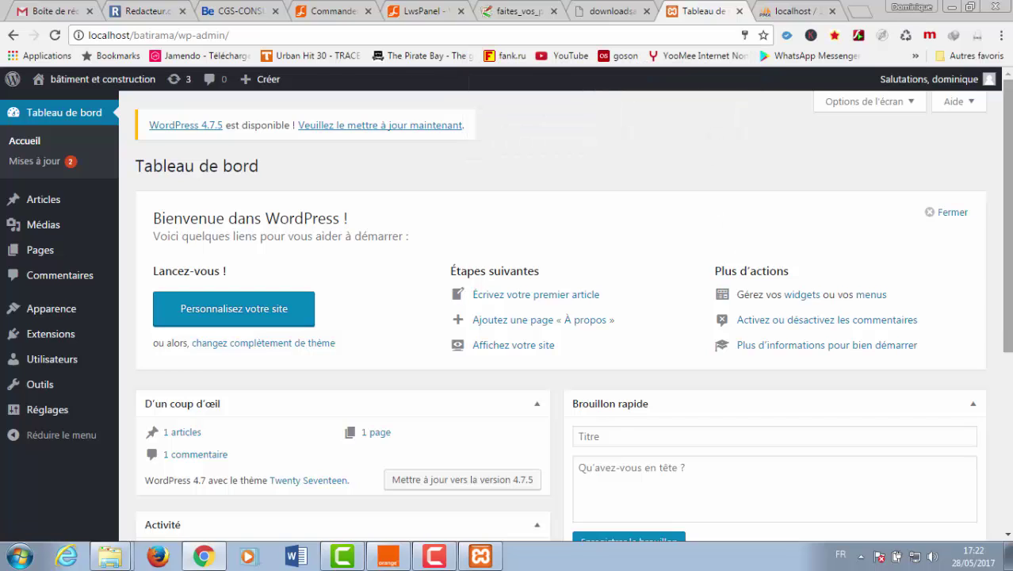
{"action": "left_click_drag", "start_coordinate": [1009, 210], "coordinate": [1009, 345]}
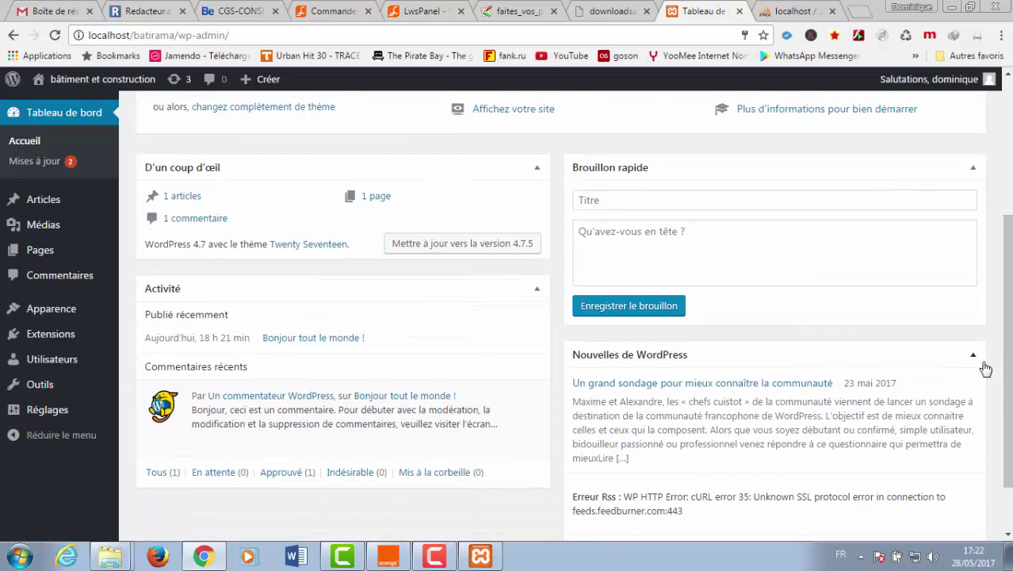
{"action": "left_click_drag", "start_coordinate": [1003, 375], "coordinate": [1005, 418]}
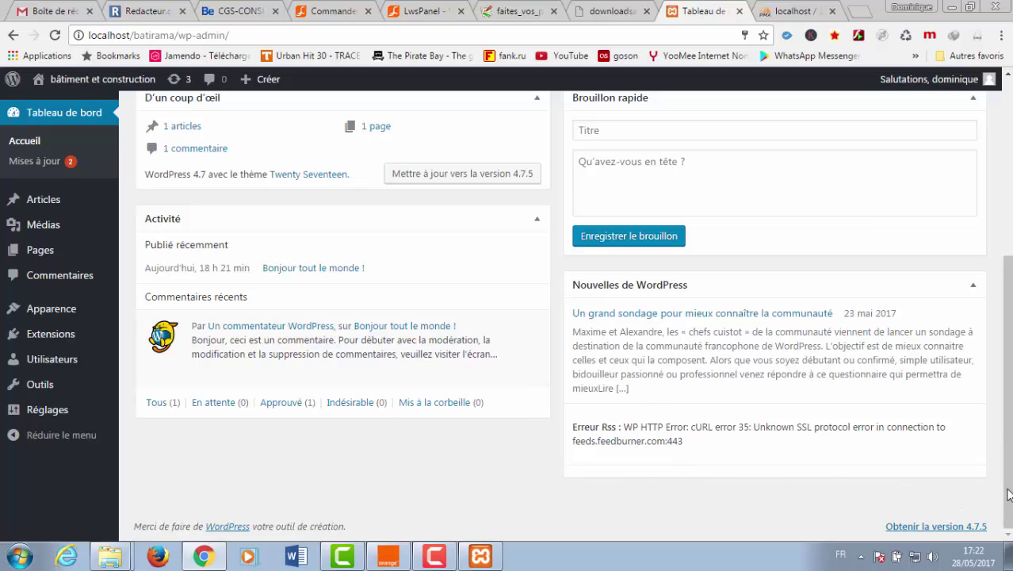
{"action": "scroll", "coordinate": [559, 317], "scroll_direction": "up", "scroll_amount": 4}
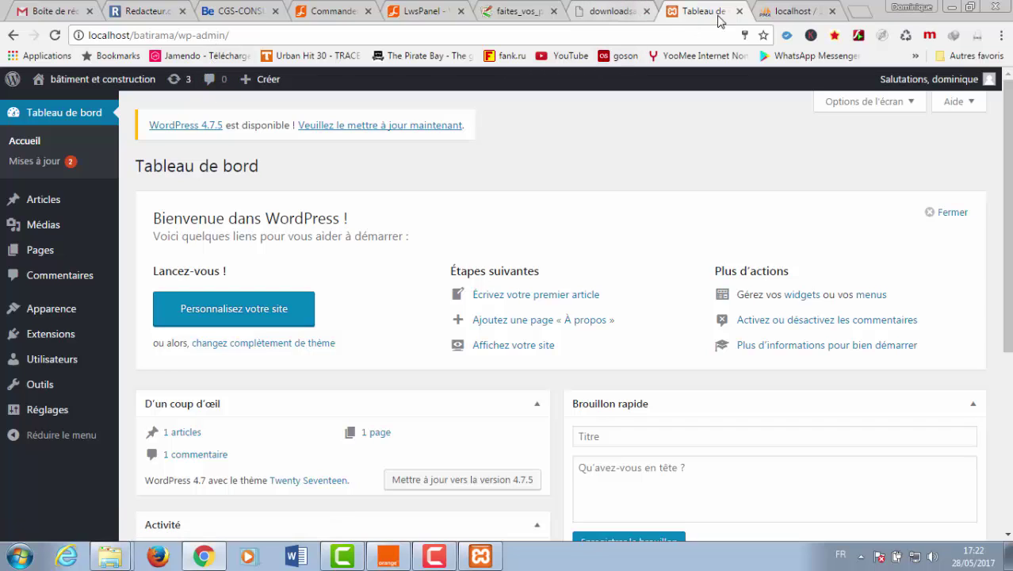
- Load localhost/batirama in a new tab and scroll down its front page
{"action": "left_click", "coordinate": [858, 18]}
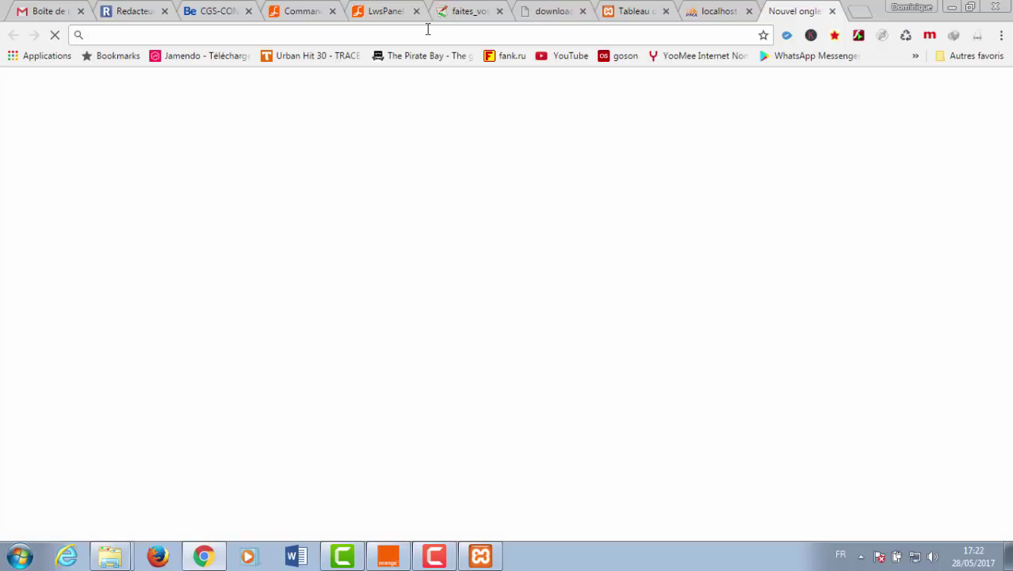
{"action": "type", "text": "loc"}
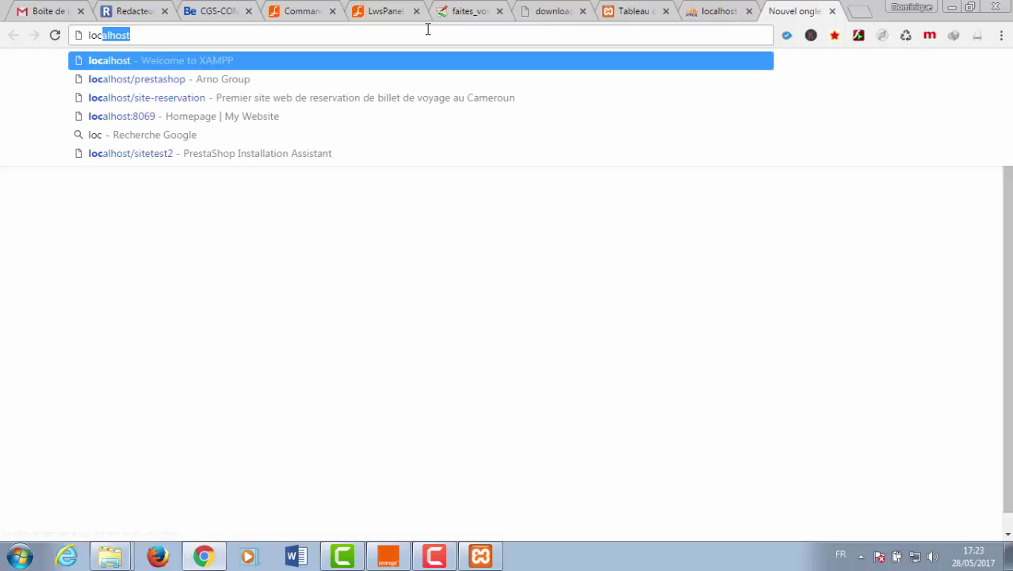
{"action": "type", "text": "alhost/b a"}
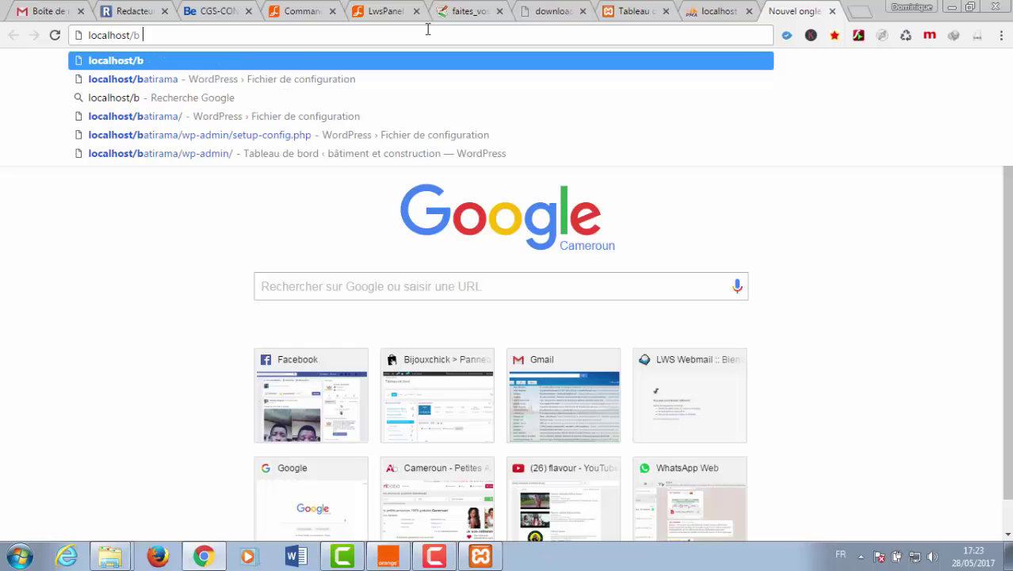
{"action": "key", "text": "BackSpace"}
{"action": "key", "text": "BackSpace"}
{"action": "type", "text": "at"}
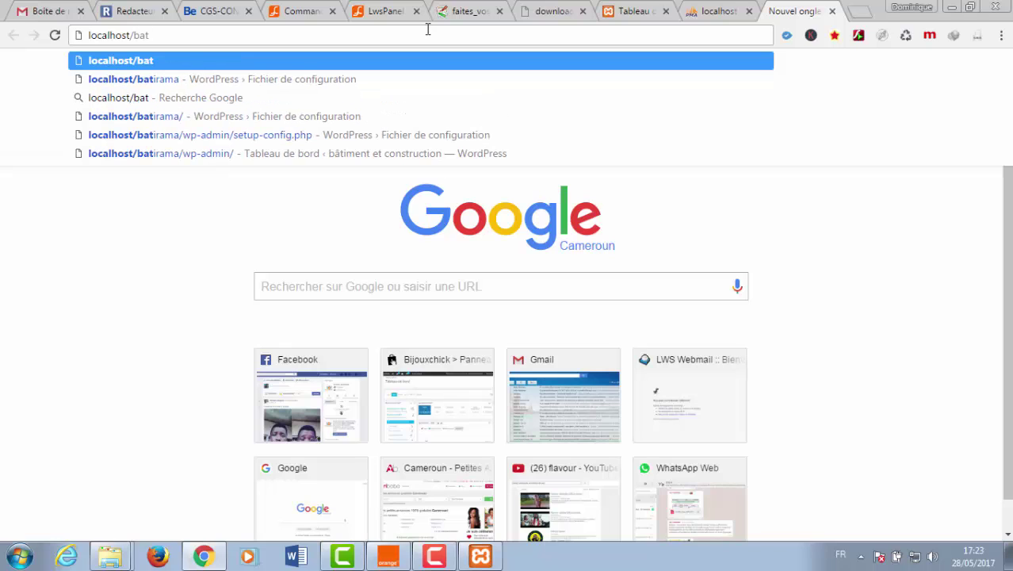
{"action": "type", "text": "irama"}
{"action": "key", "text": "Return"}
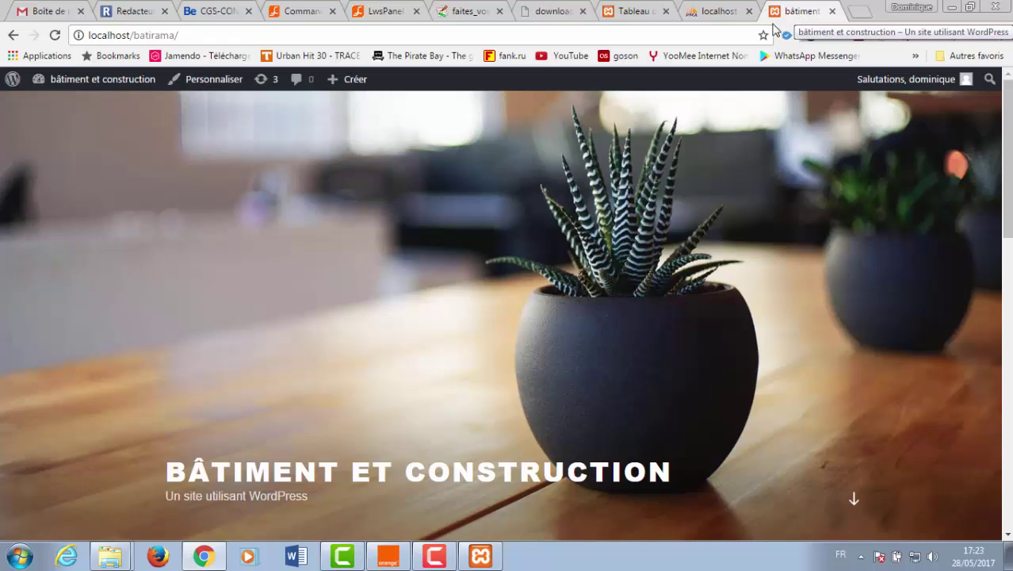
{"action": "scroll", "coordinate": [1008, 170], "scroll_direction": "down", "scroll_amount": 1}
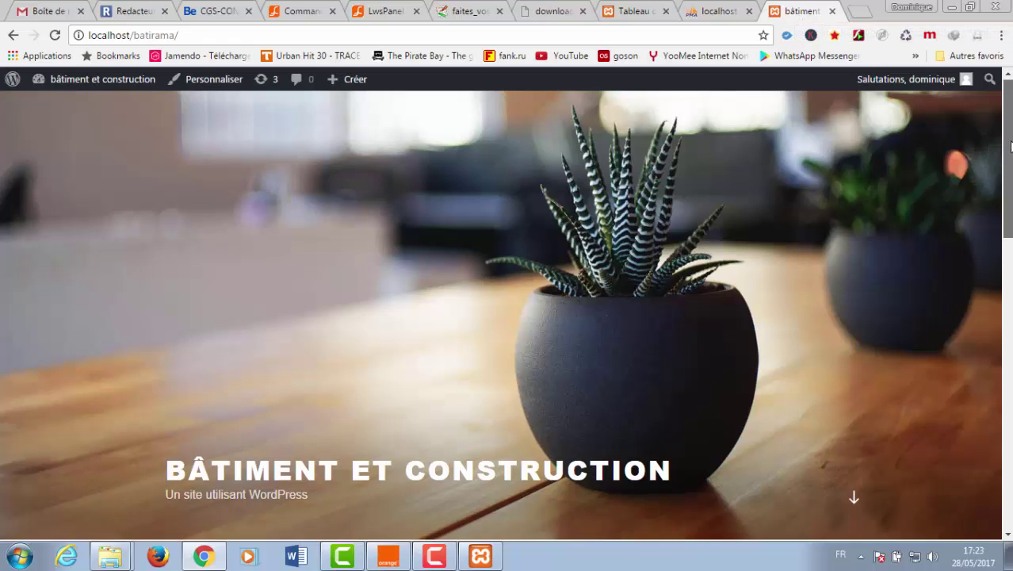
{"action": "mouse_move", "coordinate": [1008, 170]}
{"action": "left_mouse_down"}
{"action": "mouse_move", "coordinate": [999, 275]}
{"action": "mouse_move", "coordinate": [1008, 505]}
{"action": "mouse_move", "coordinate": [1008, 170]}
{"action": "left_mouse_up"}
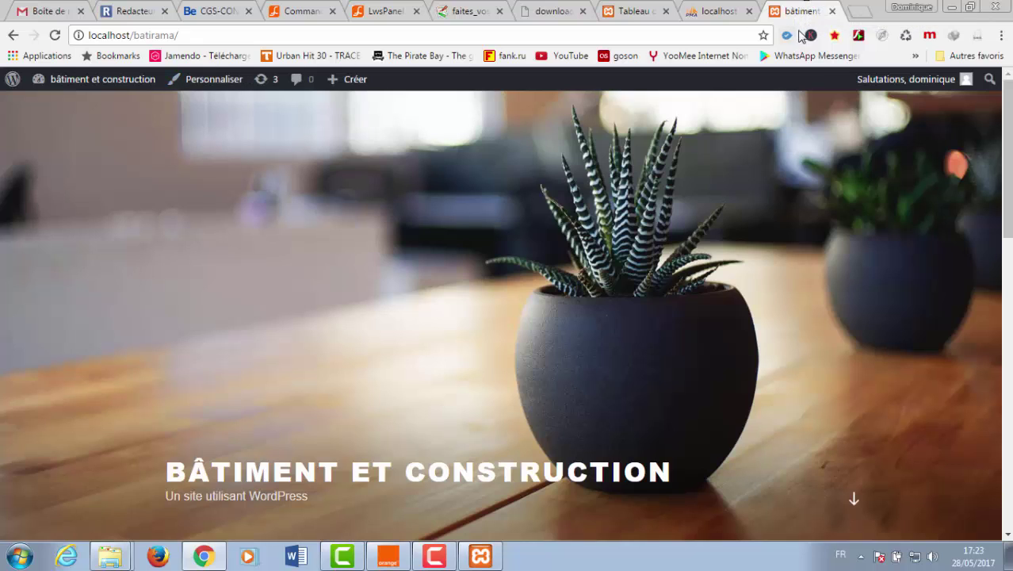
- Load localhost/batirama/wp-admin in another new tab
{"action": "left_click", "coordinate": [860, 11]}
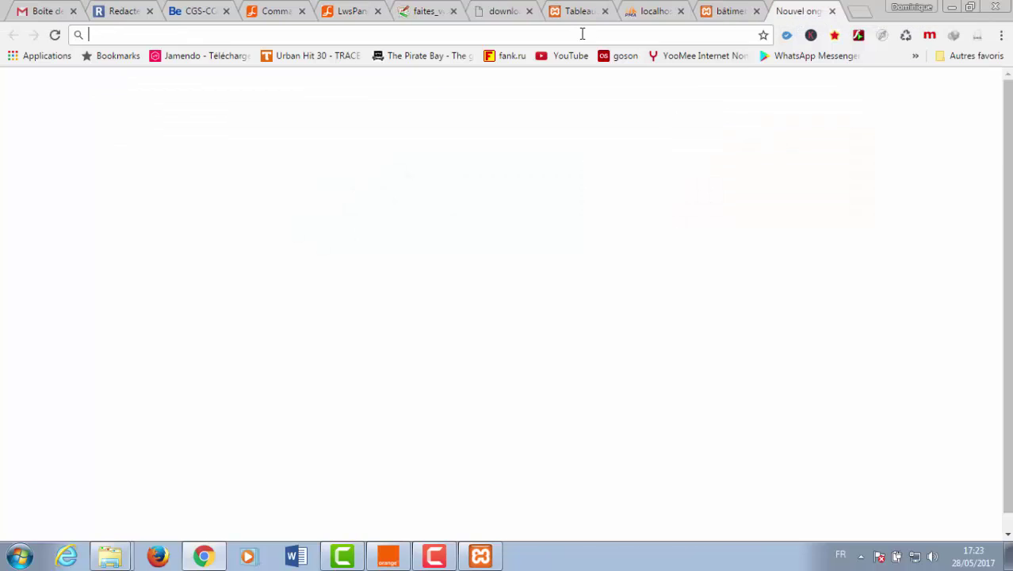
{"action": "type", "text": "localhost"}
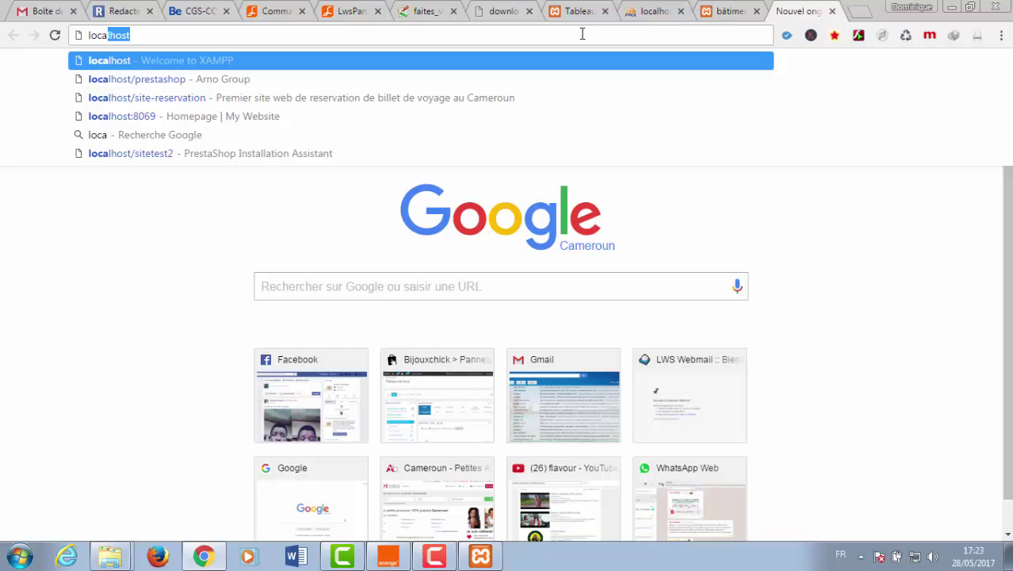
{"action": "key", "text": "Down"}
{"action": "key", "text": "BackSpace"}
{"action": "key", "text": "BackSpace"}
{"action": "key", "text": "BackSpace"}
{"action": "key", "text": "BackSpace"}
{"action": "key", "text": "BackSpace"}
{"action": "key", "text": "BackSpace"}
{"action": "key", "text": "BackSpace"}
{"action": "key", "text": "BackSpace"}
{"action": "key", "text": "BackSpace"}
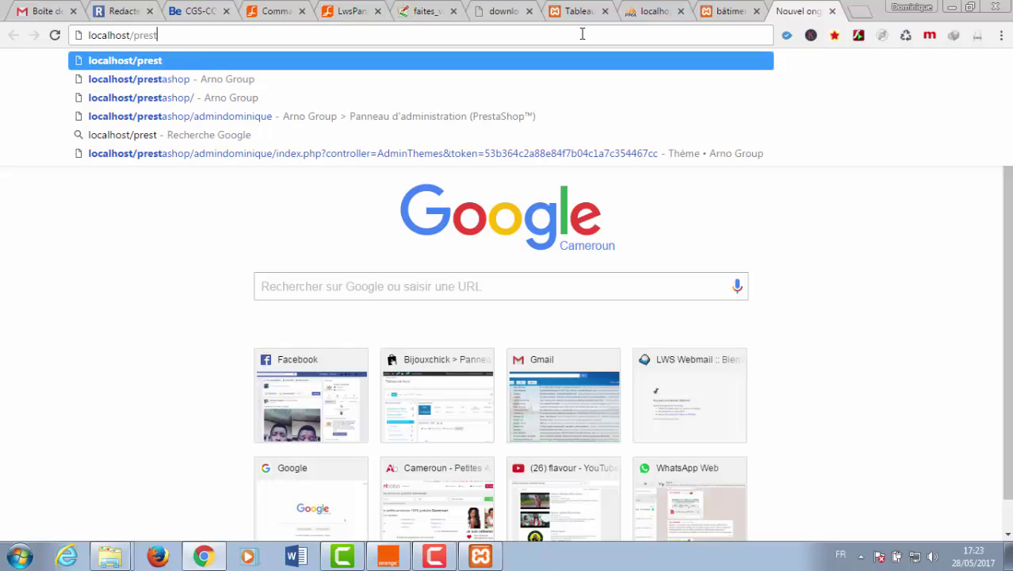
{"action": "key", "text": "BackSpace"}
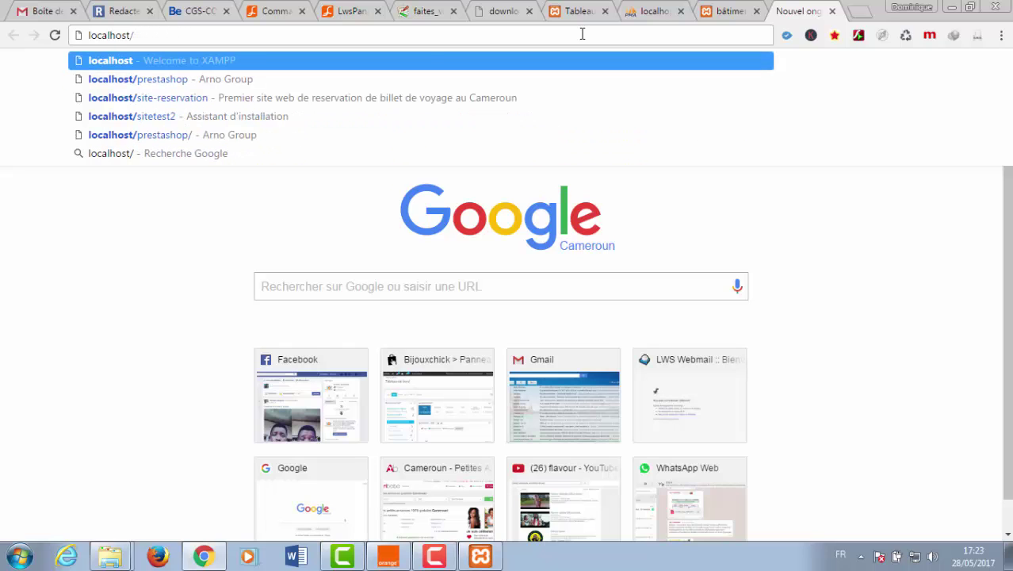
{"action": "type", "text": "batirama"}
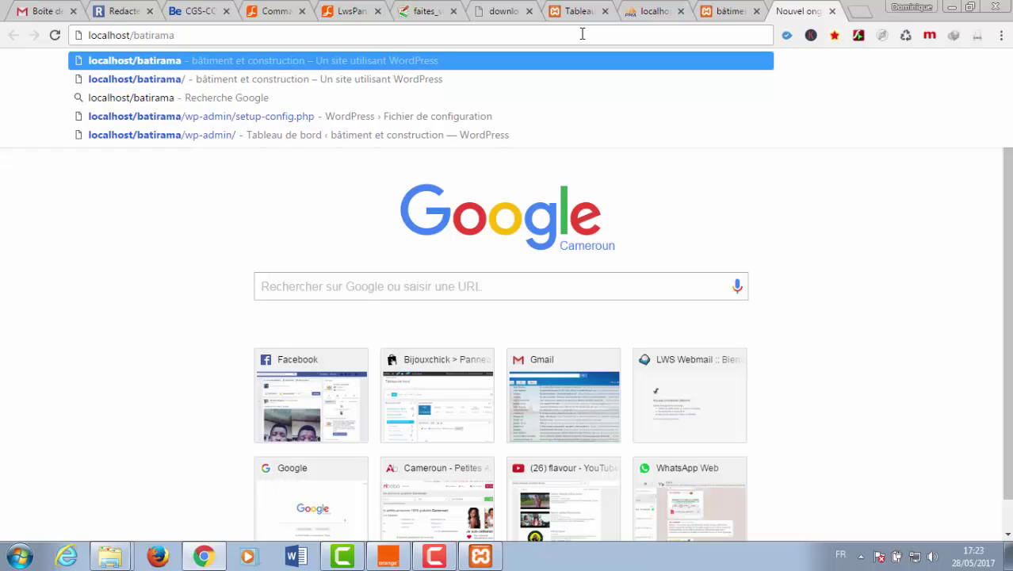
{"action": "type", "text": "/"}
{"action": "type", "text": "wp"}
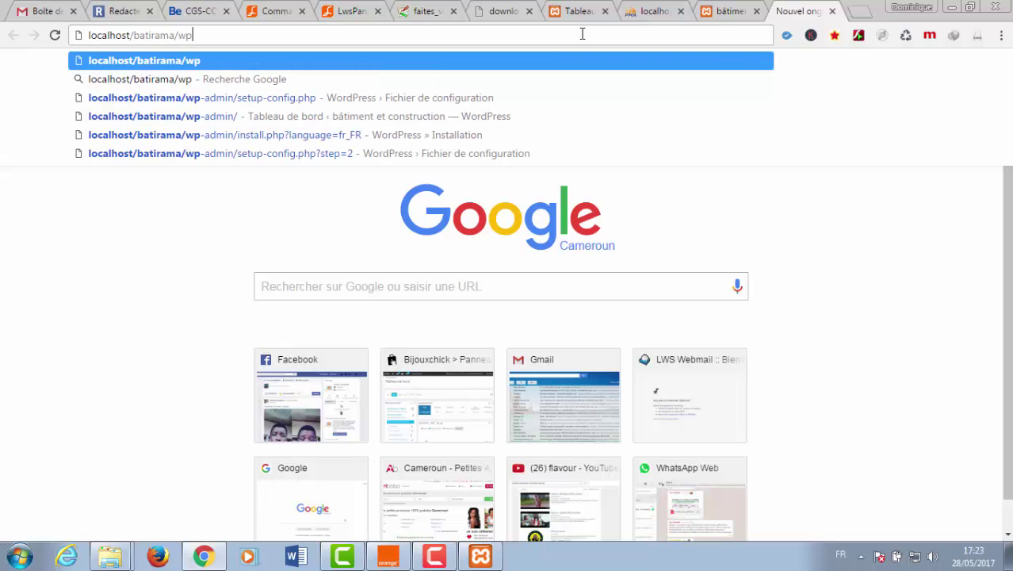
{"action": "type", "text": "-admin"}
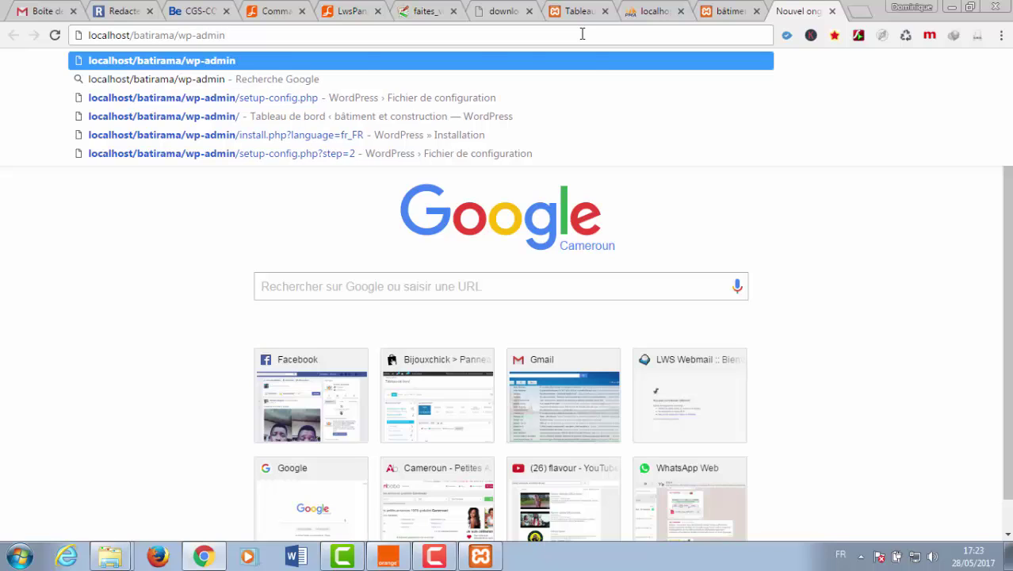
{"action": "key", "text": "Return"}
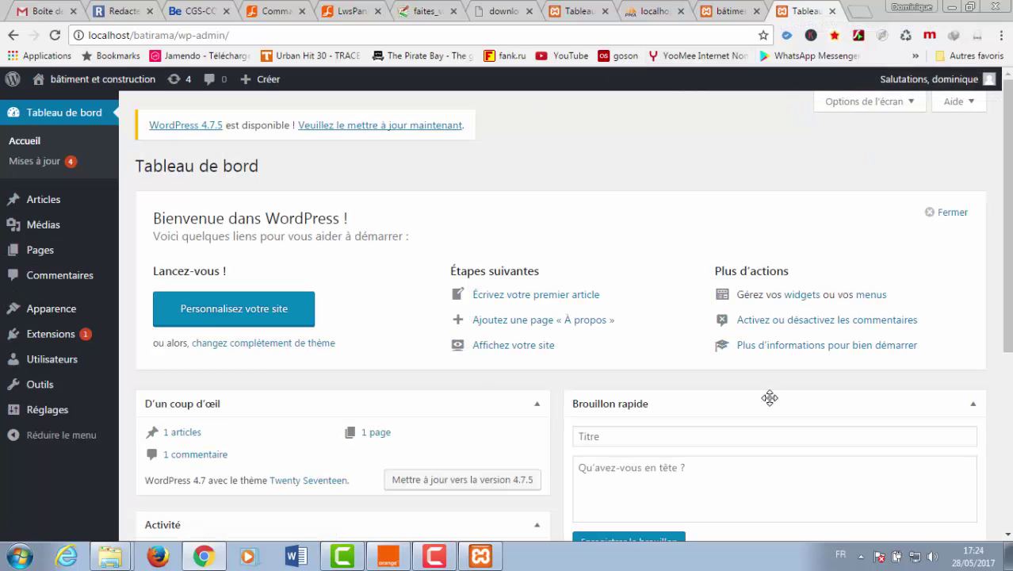
- Scroll through the admin dashboard and back to the top
{"action": "scroll", "coordinate": [1005, 333], "scroll_direction": "down", "scroll_amount": 2}
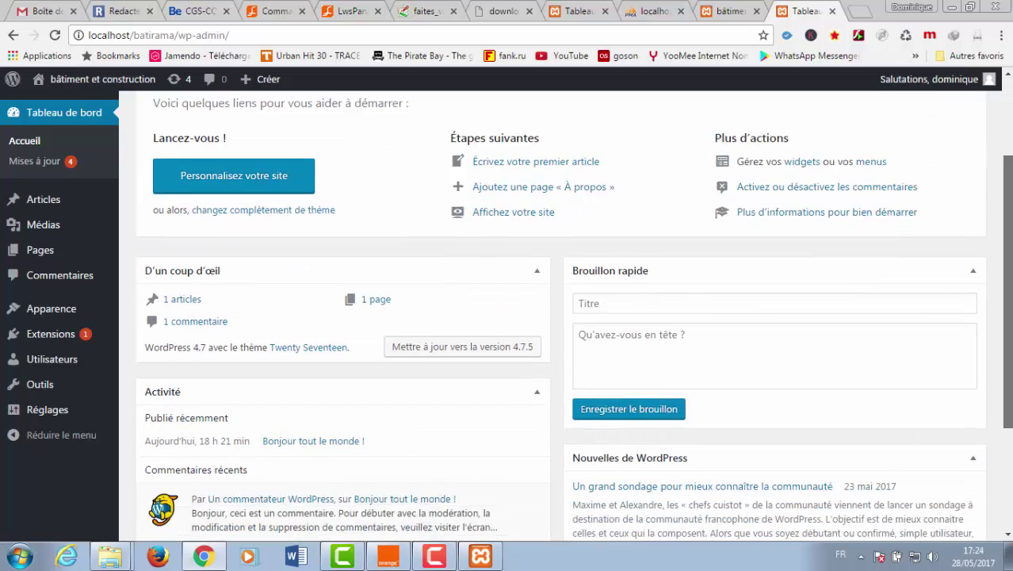
{"action": "scroll", "coordinate": [1004, 333], "scroll_direction": "down", "scroll_amount": 3}
{"action": "scroll", "coordinate": [1005, 333], "scroll_direction": "up", "scroll_amount": 4}
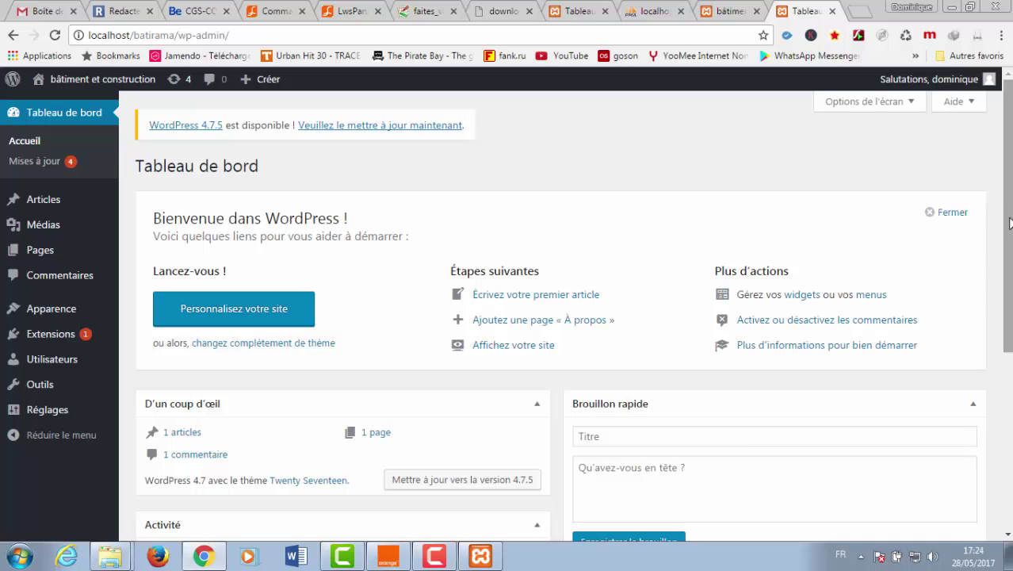
{"action": "left_click_drag", "start_coordinate": [1009, 218], "coordinate": [1010, 405]}
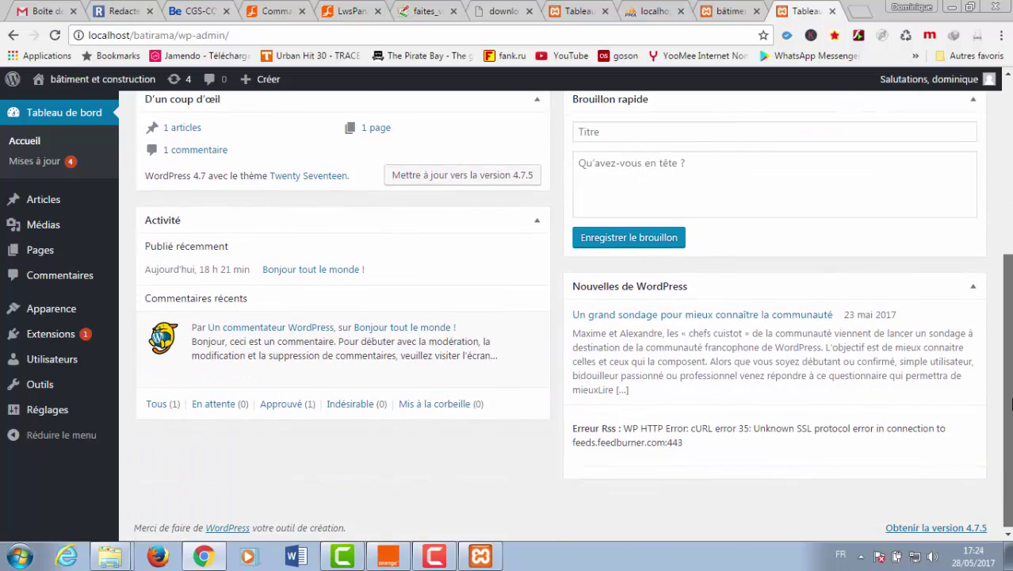
{"action": "scroll", "coordinate": [580, 499], "scroll_direction": "up", "scroll_amount": 4}
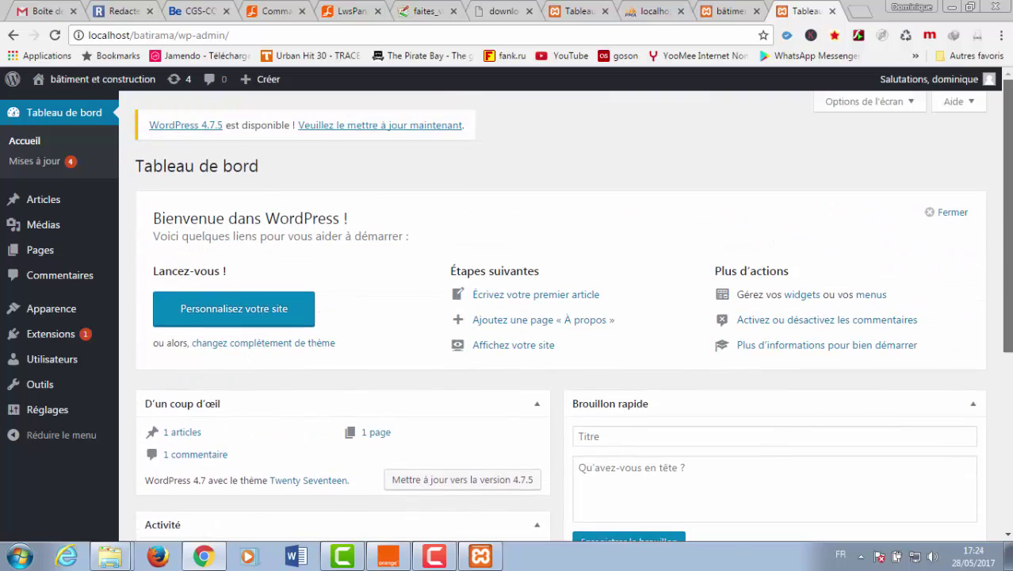